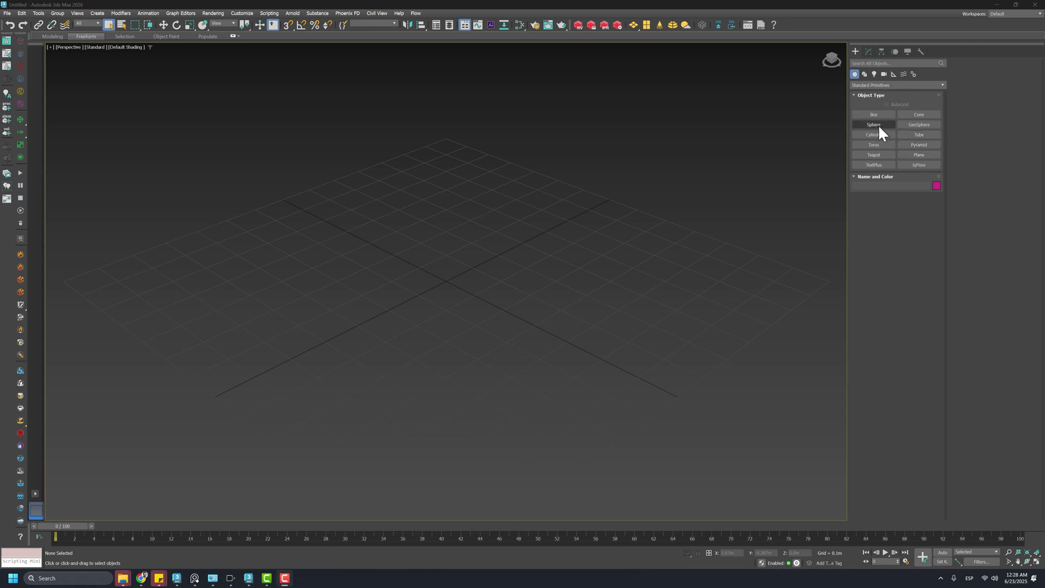
# - Create a geosphere at the scene centre and show its mesh edges
pyautogui.click(908, 125)
pyautogui.moveTo(443, 283); pyautogui.dragTo(514, 348)
pyautogui.keyDown('alt'); pyautogui.moveTo(512, 299); pyautogui.dragTo(490, 286, button='middle'); pyautogui.keyUp('alt')
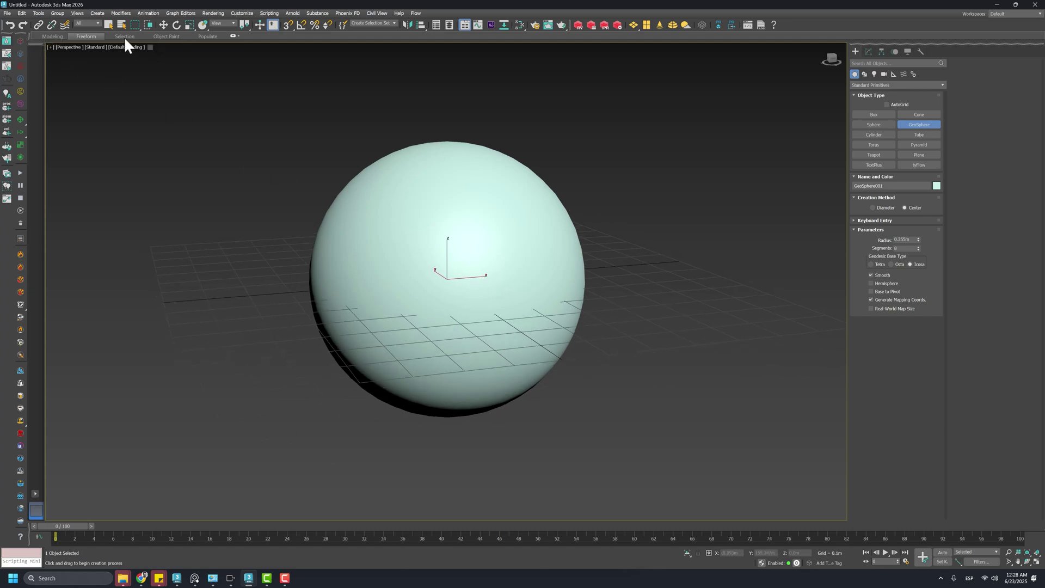
pyautogui.click(163, 25)
pyautogui.press('F4')
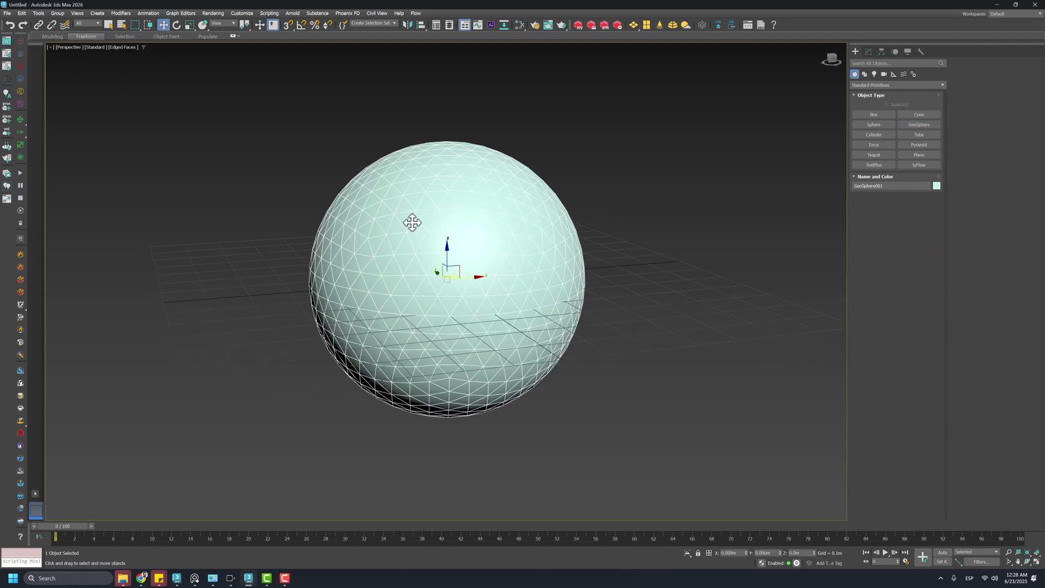
pyautogui.scroll(3, 464, 246)
pyautogui.moveTo(465, 245)
pyautogui.keyDown('alt'); pyautogui.mouseDown(button='middle')
pyautogui.moveTo(507, 245)
pyautogui.moveTo(472, 248)
pyautogui.mouseUp(button='middle'); pyautogui.keyUp('alt')
# - Raise the geosphere's Segments to 54 for a denser mesh
pyautogui.click(870, 52)
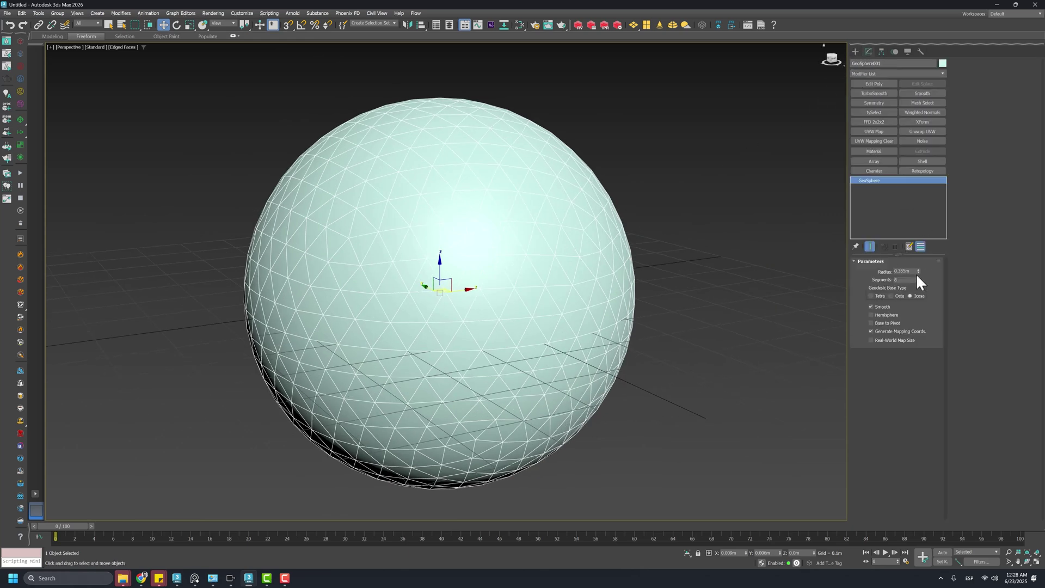
pyautogui.moveTo(920, 279); pyautogui.dragTo(919, 275)
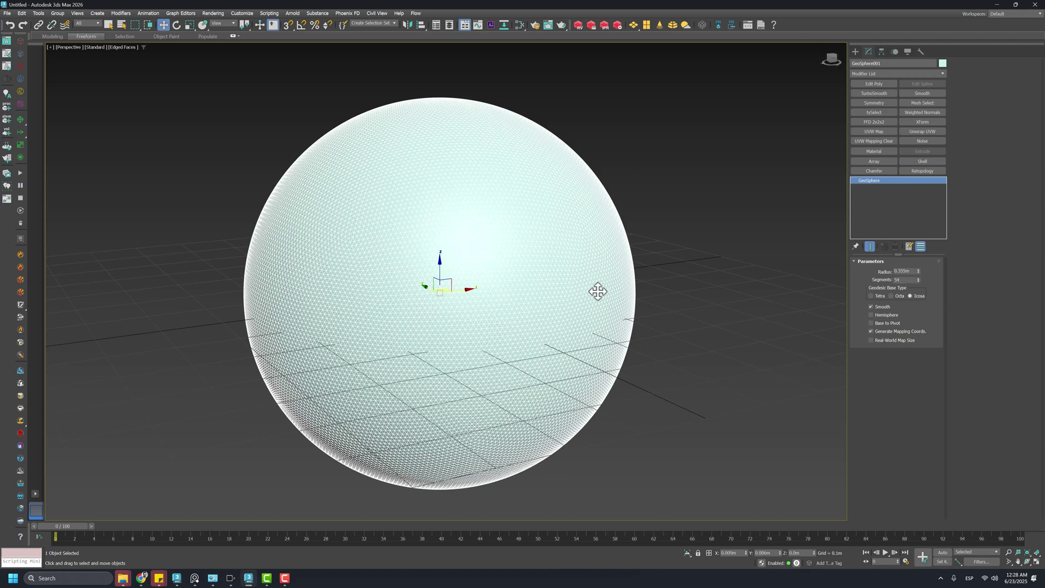
pyautogui.moveTo(599, 290)
pyautogui.keyDown('alt'); pyautogui.mouseDown(button='middle')
pyautogui.moveTo(583, 287)
pyautogui.moveTo(555, 224)
pyautogui.mouseUp(button='middle'); pyautogui.keyUp('alt')
pyautogui.scroll(-2, 583, 285)
pyautogui.press('F4')
pyautogui.press('F4')
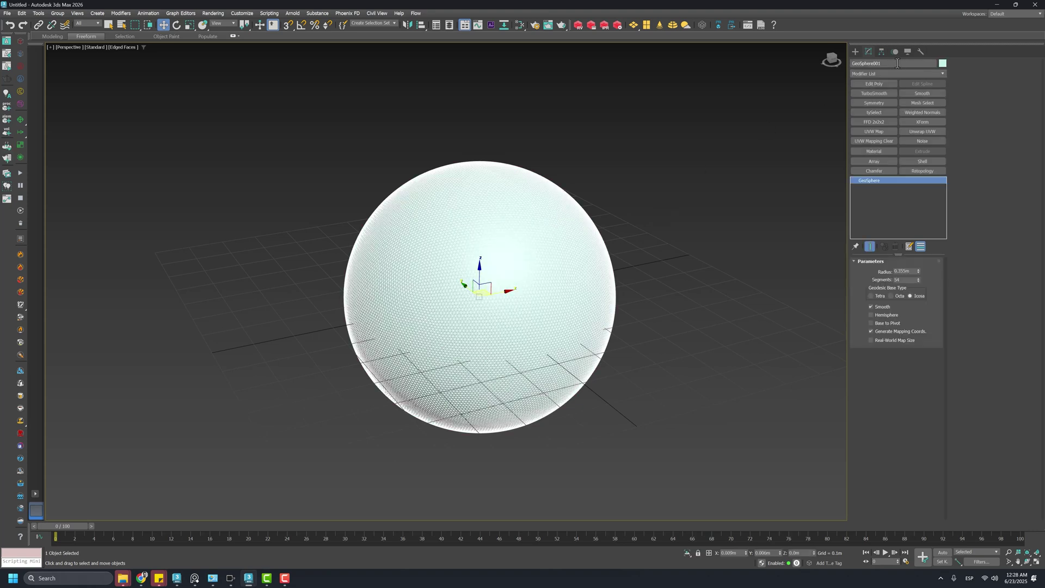
# - Rename the sphere 'GeoSphere Emitter' and confirm it sits under the default layer in Layer Explorer
pyautogui.click(898, 63)
pyautogui.press('Return')
pyautogui.click(450, 25)
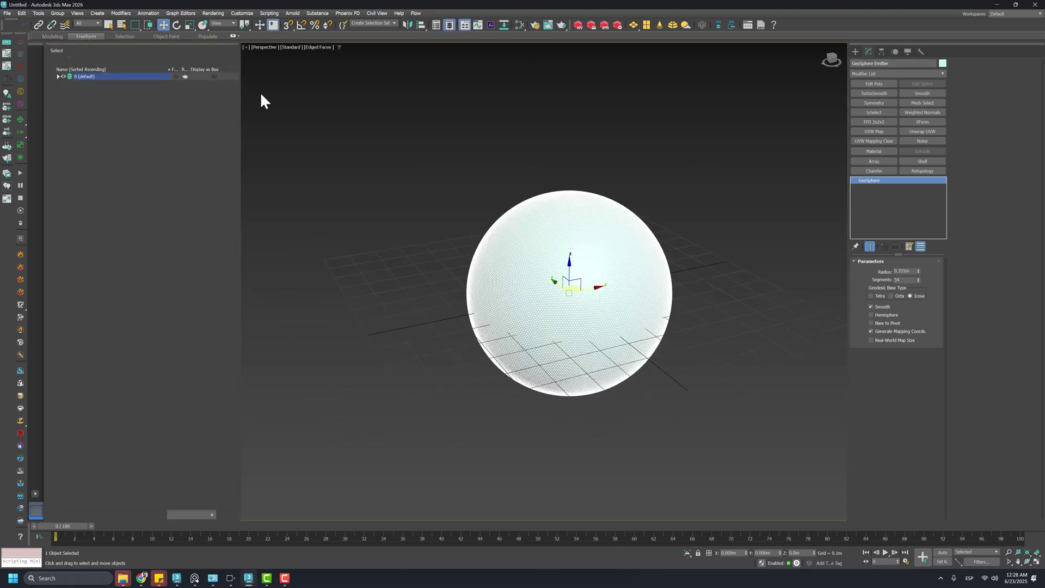
pyautogui.click(57, 77)
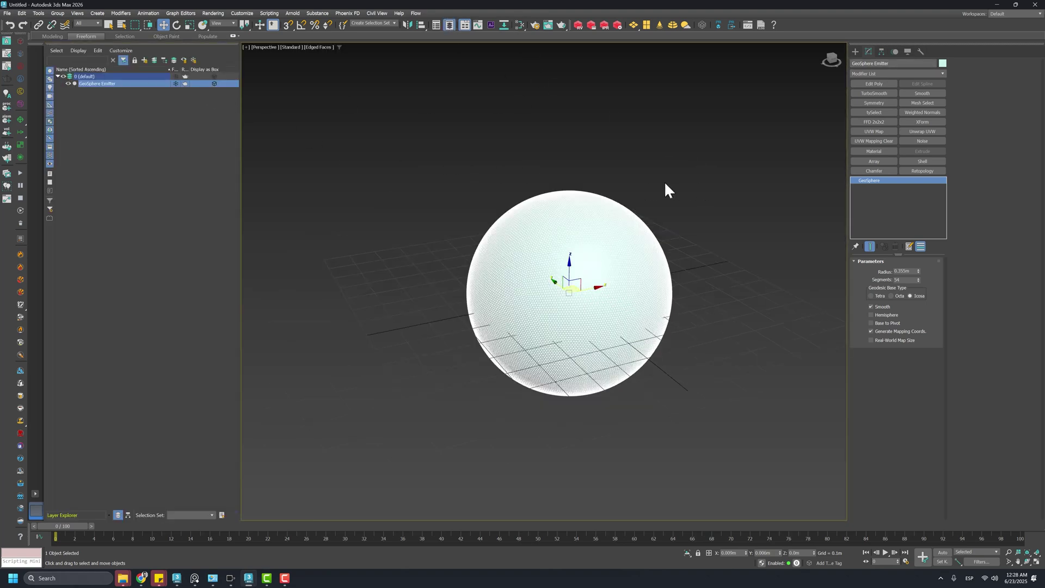
pyautogui.moveTo(651, 179); pyautogui.dragTo(618, 173, button='middle')
pyautogui.press('F4')
pyautogui.click(607, 235)
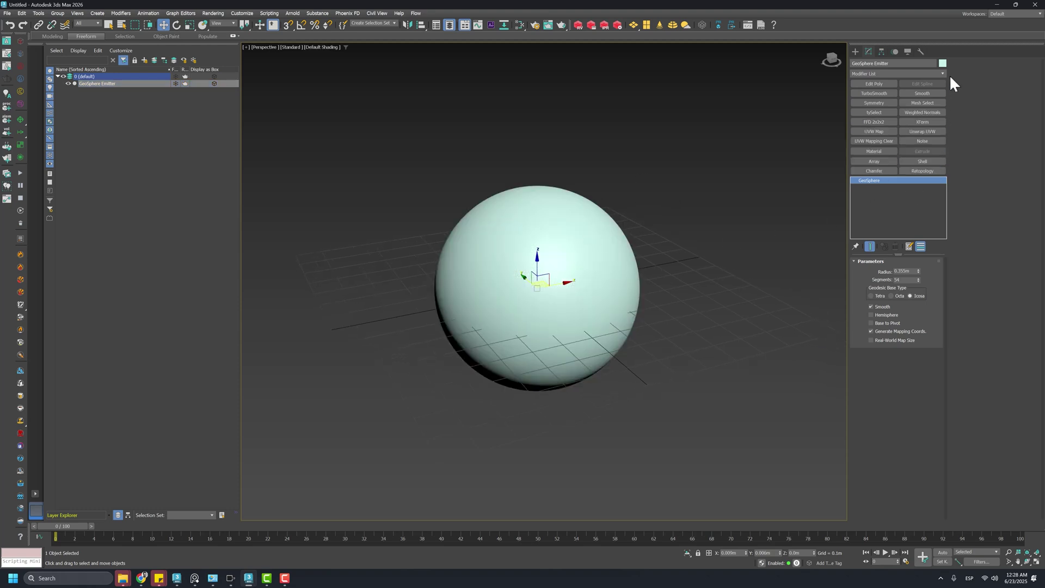
# - Add a Noise modifier to GeoSphere Emitter and raise its scale to smooth the bumps
pyautogui.click(925, 141)
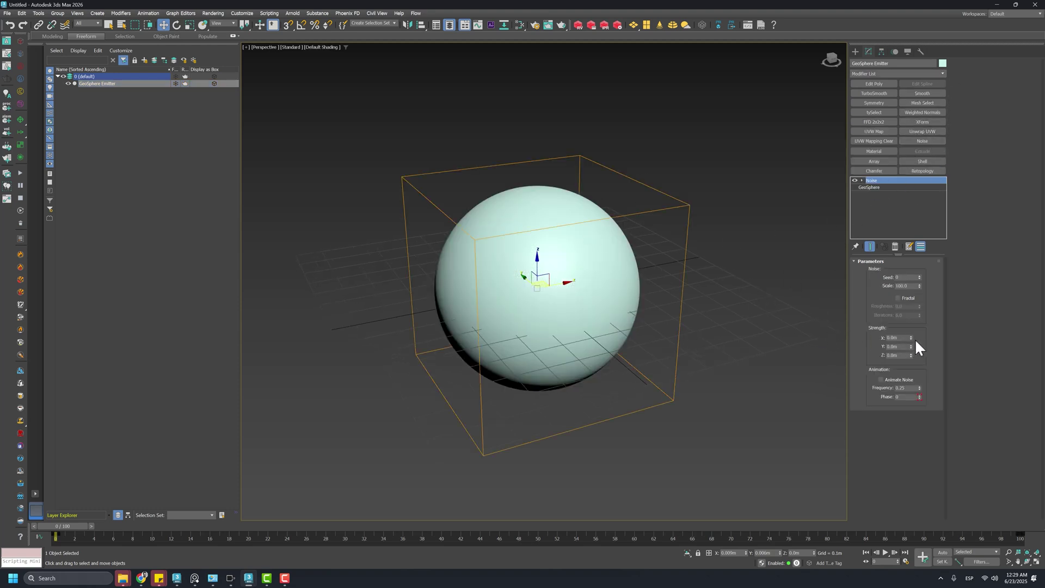
pyautogui.moveTo(919, 287); pyautogui.dragTo(911, 316)
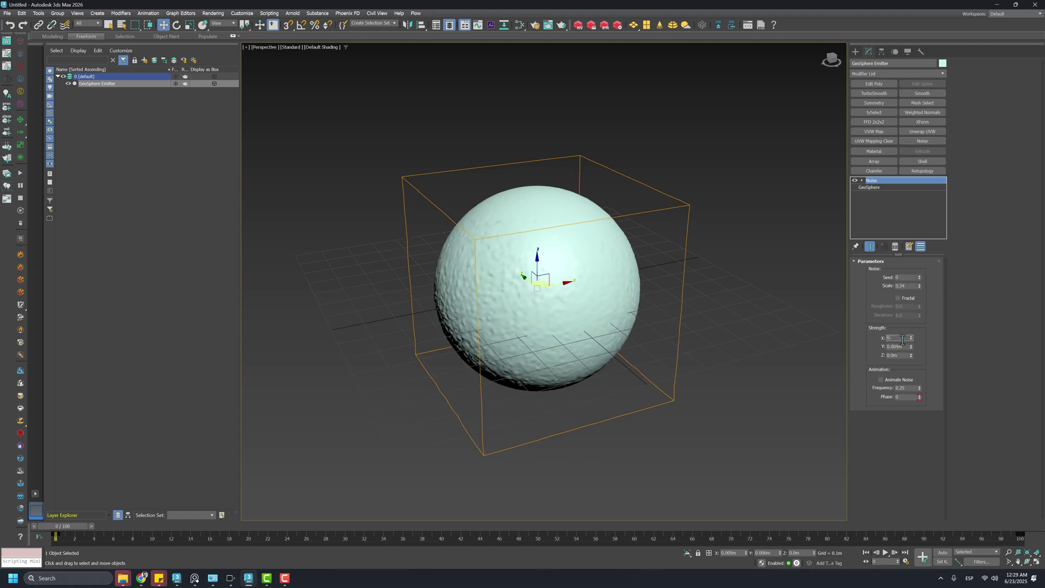
pyautogui.write('0.0')
pyautogui.moveTo(901, 357); pyautogui.dragTo(868, 358)
pyautogui.write('0')
pyautogui.moveTo(920, 286); pyautogui.dragTo(167, 452)
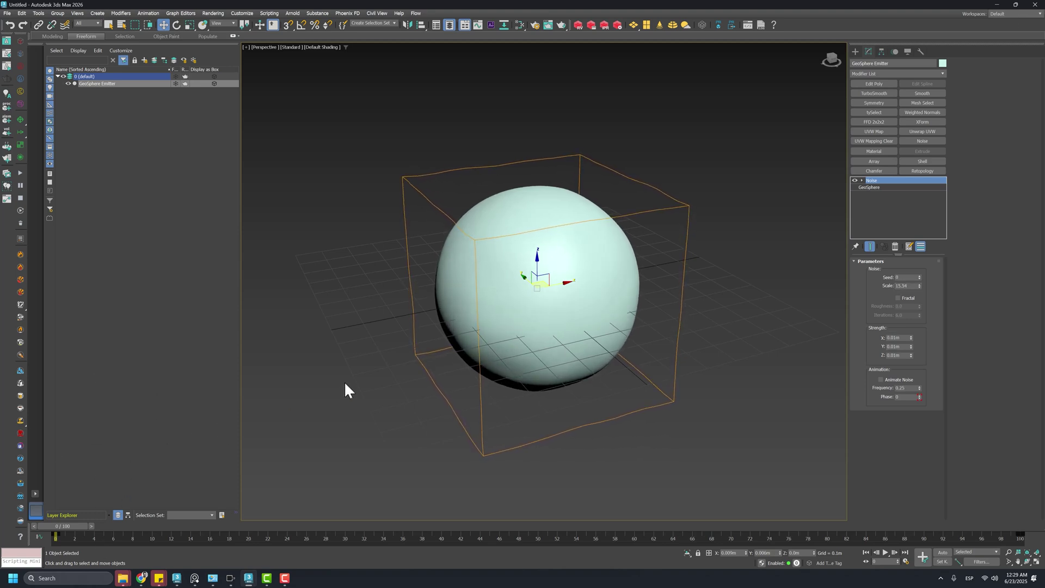
pyautogui.keyDown('alt'); pyautogui.moveTo(368, 369); pyautogui.dragTo(735, 294, button='middle'); pyautogui.keyUp('alt')
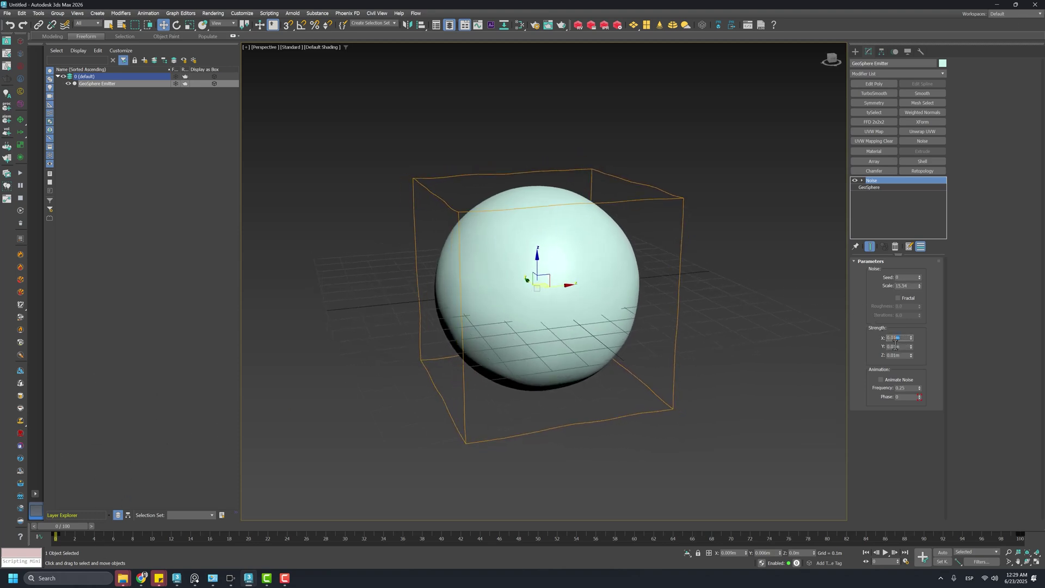
# - Set Noise strength to 0.02m on X, Y and Z and scale to 20.202
pyautogui.press('Tab')
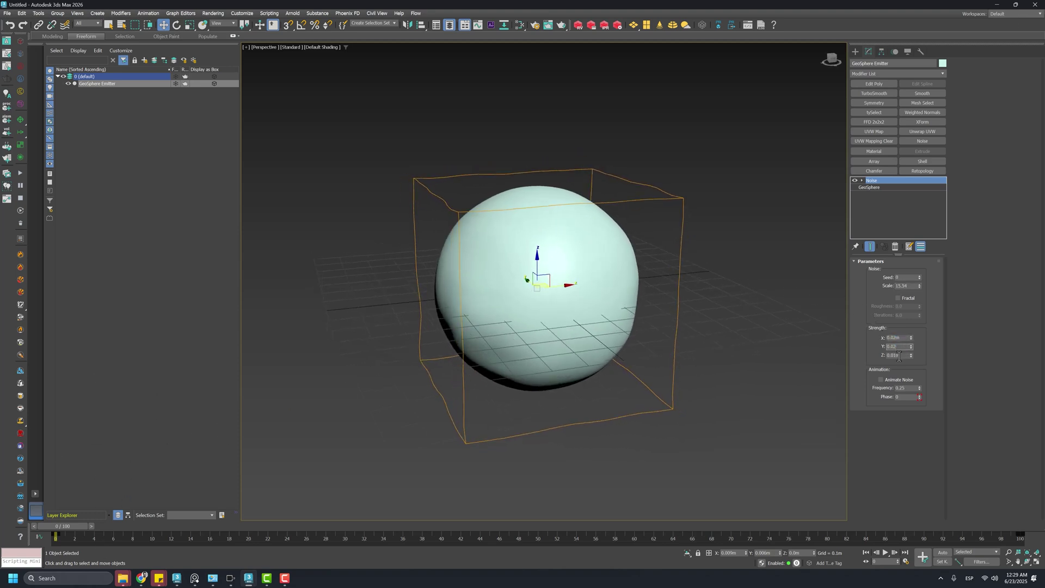
pyautogui.press('Tab')
pyautogui.press('Return')
pyautogui.moveTo(648, 272); pyautogui.dragTo(637, 295, button='middle')
pyautogui.moveTo(920, 287)
pyautogui.mouseDown()
pyautogui.moveTo(917, 262)
pyautogui.moveTo(923, 284)
pyautogui.mouseUp()
pyautogui.keyDown('alt'); pyautogui.moveTo(649, 298); pyautogui.dragTo(599, 308, button='middle'); pyautogui.keyUp('alt')
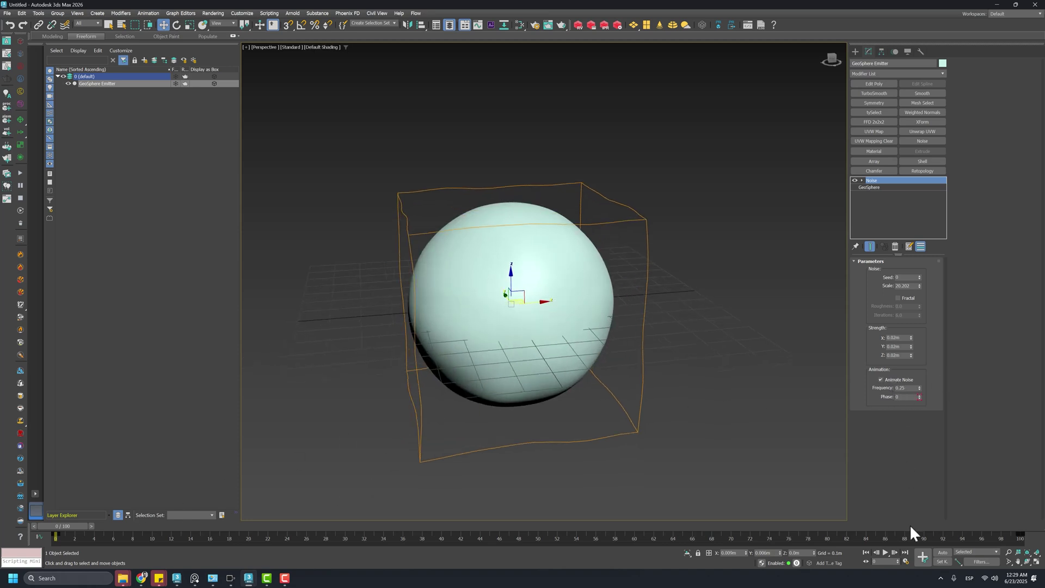
# - Extend the animation to 200 frames, shift the end noise key to frame 199, and preview it
pyautogui.click(906, 562)
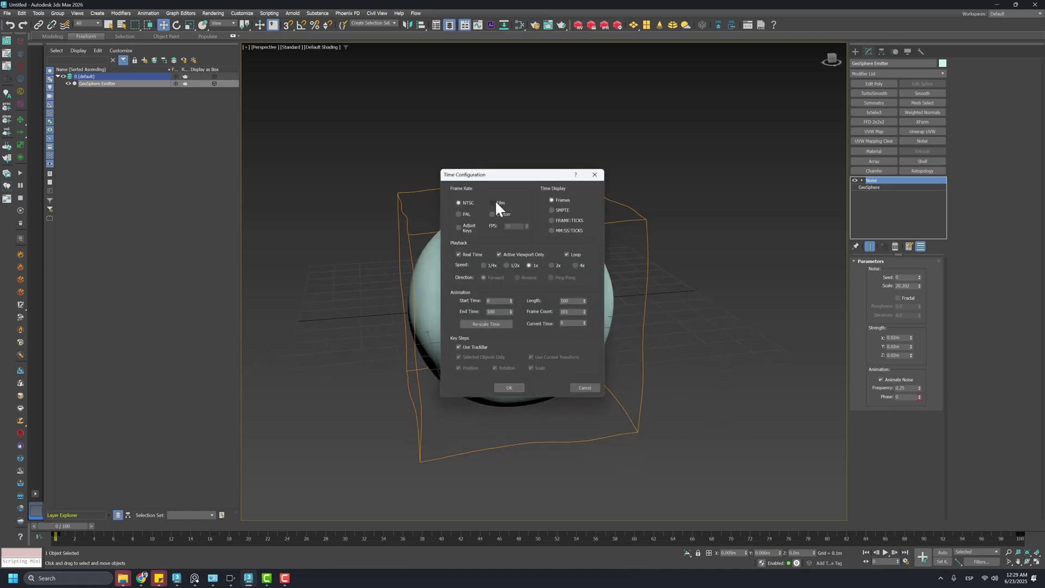
pyautogui.click(510, 388)
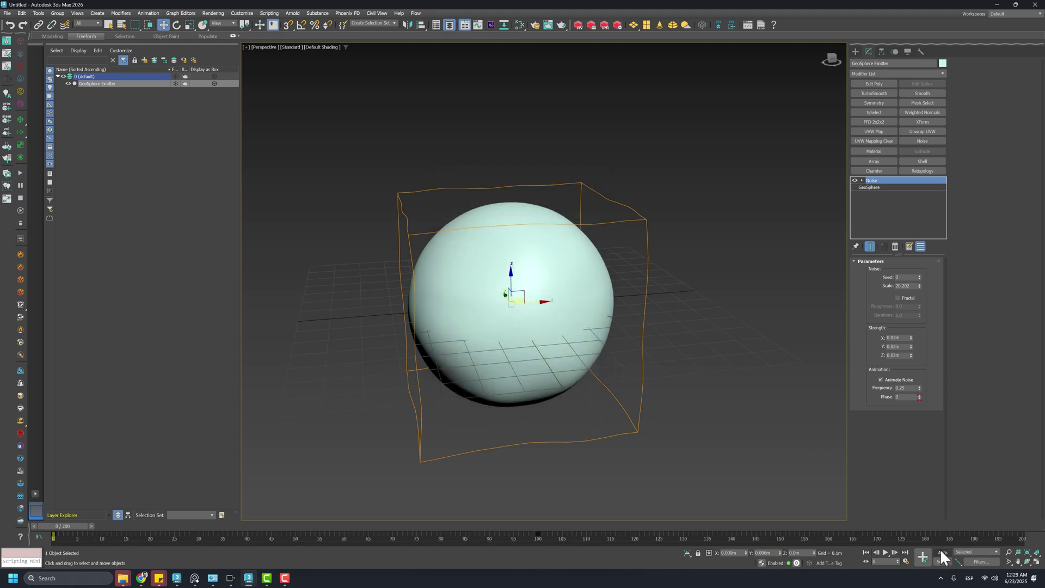
pyautogui.moveTo(538, 537); pyautogui.dragTo(1023, 545)
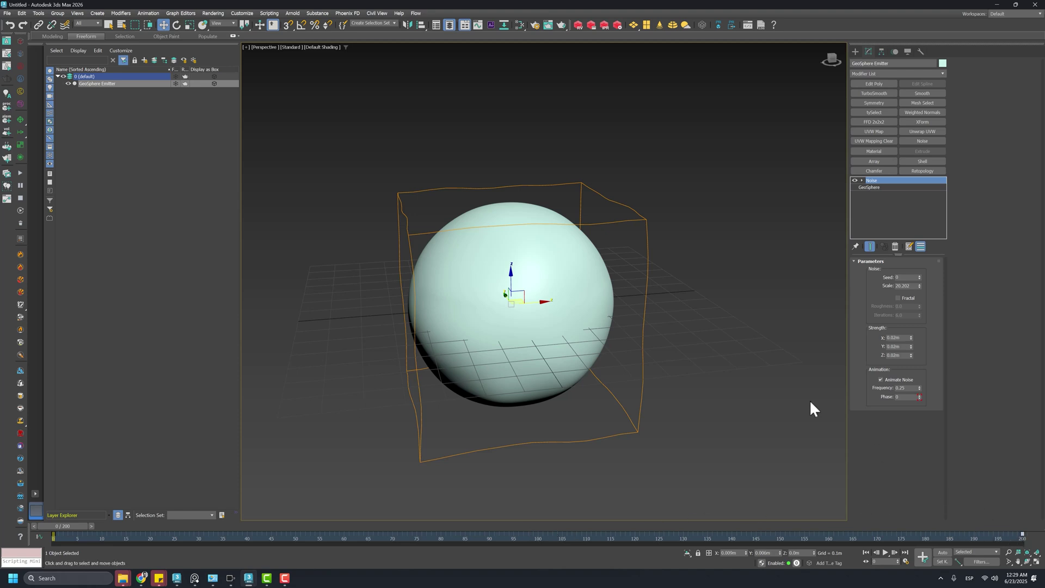
pyautogui.click(887, 553)
pyautogui.press('F4')
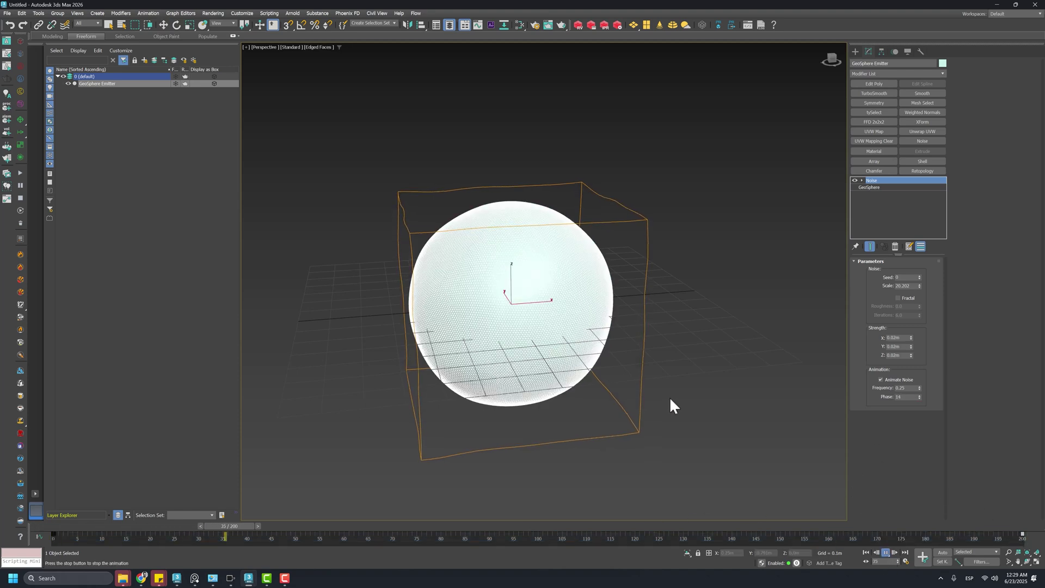
pyautogui.click(886, 553)
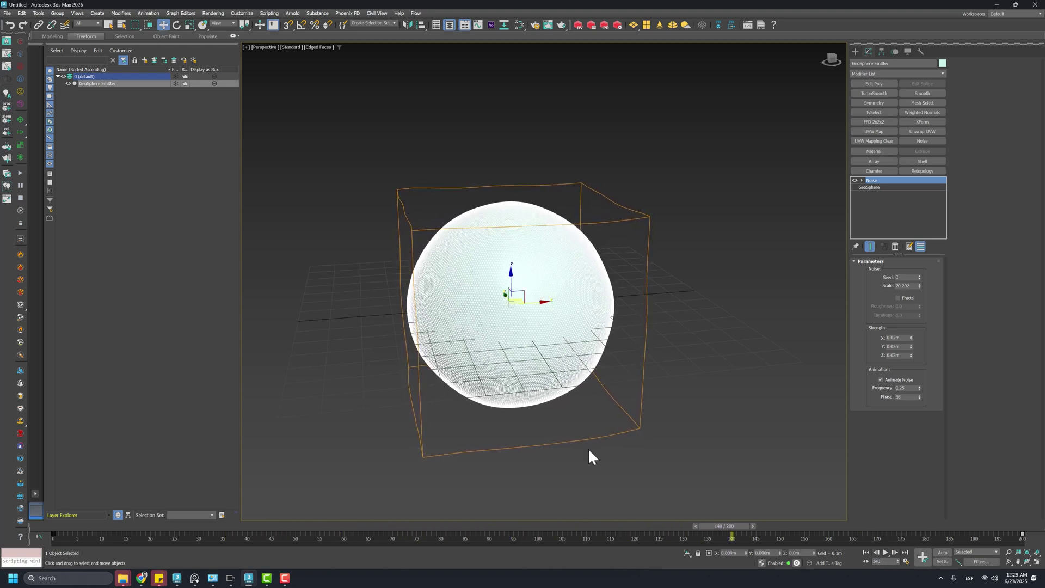
# - Select both Phase keys in the curve view, then replay the animation from frame 0
pyautogui.click(39, 537)
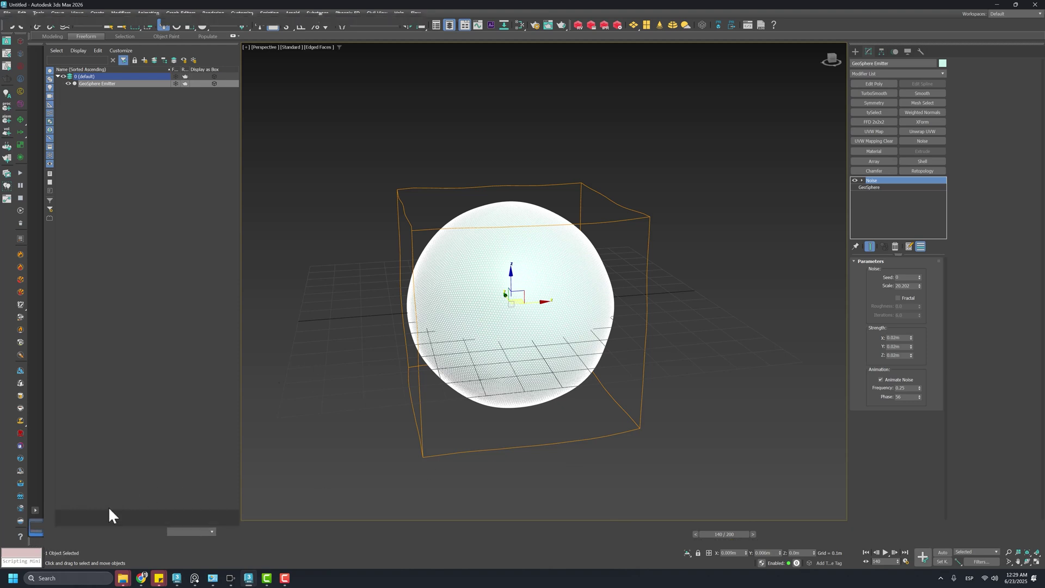
pyautogui.scroll(-4, 387, 486)
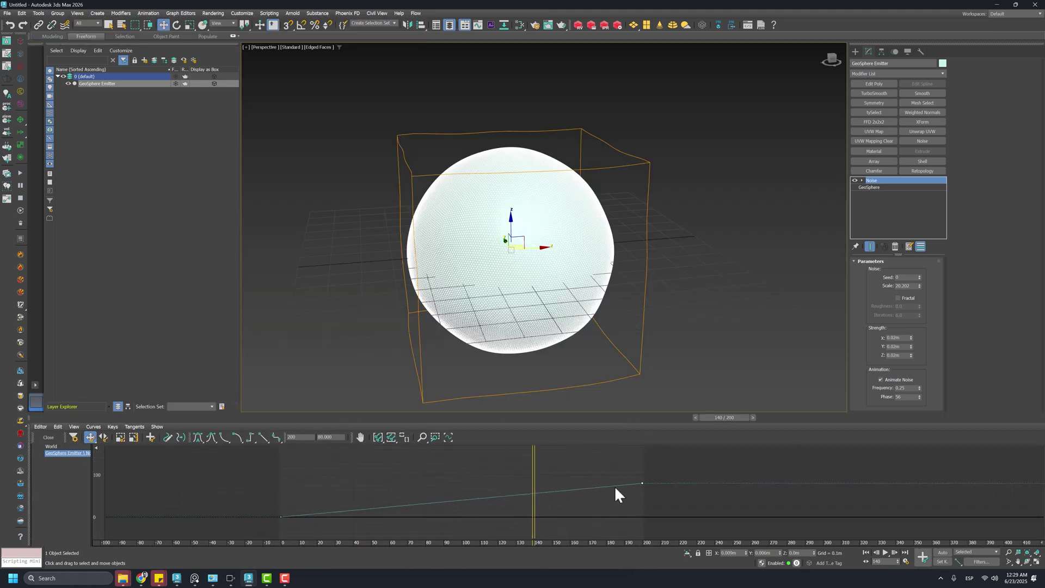
pyautogui.moveTo(504, 499); pyautogui.dragTo(263, 533)
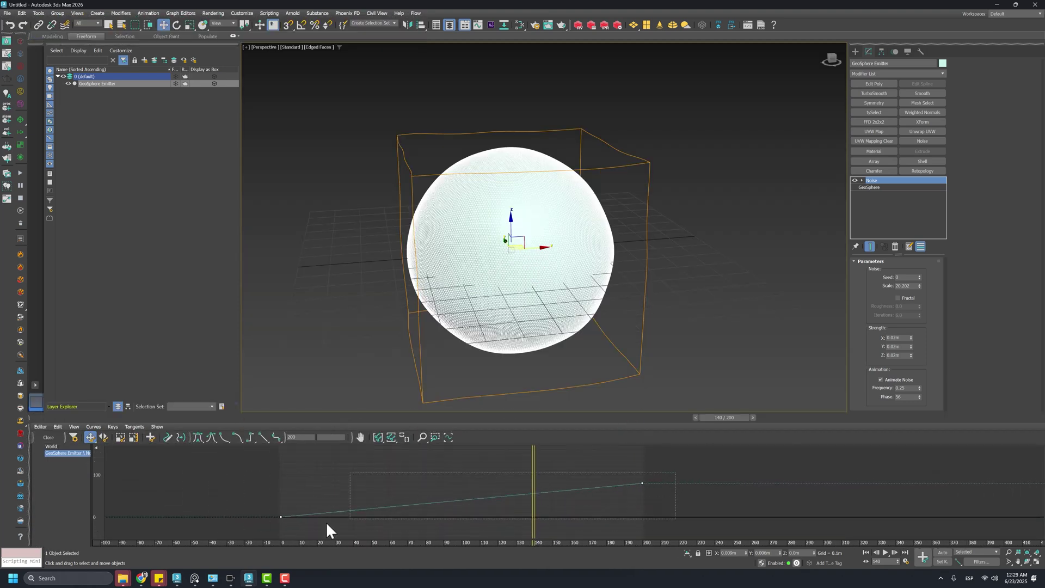
pyautogui.scroll(-2, 335, 488)
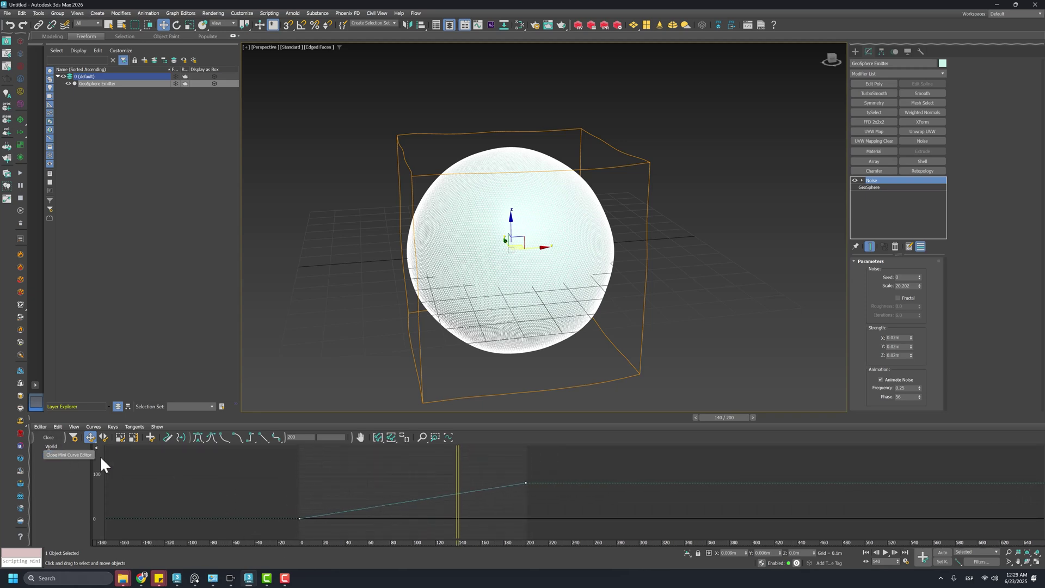
pyautogui.click(48, 437)
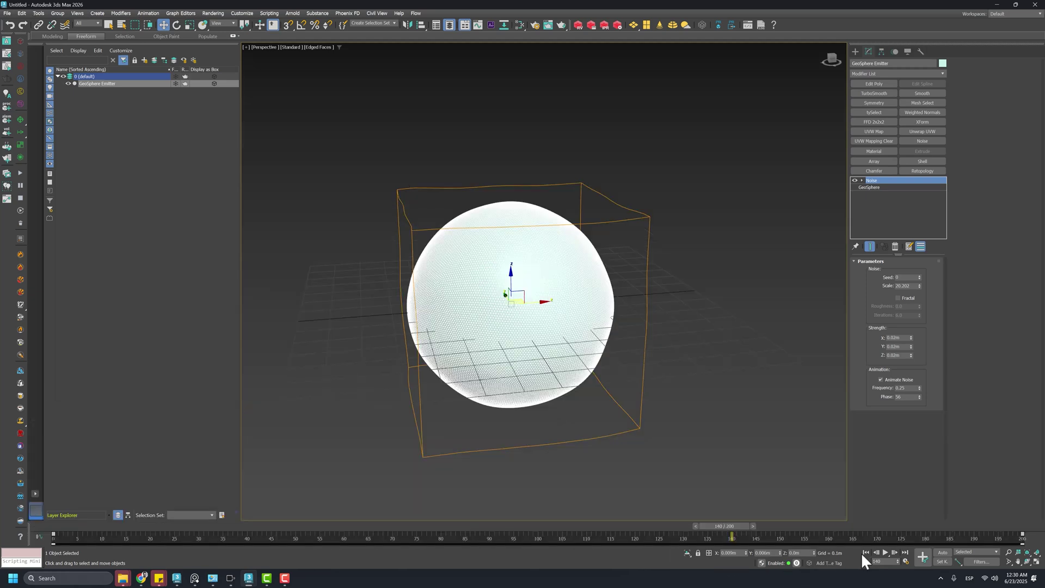
pyautogui.click(867, 552)
pyautogui.click(885, 552)
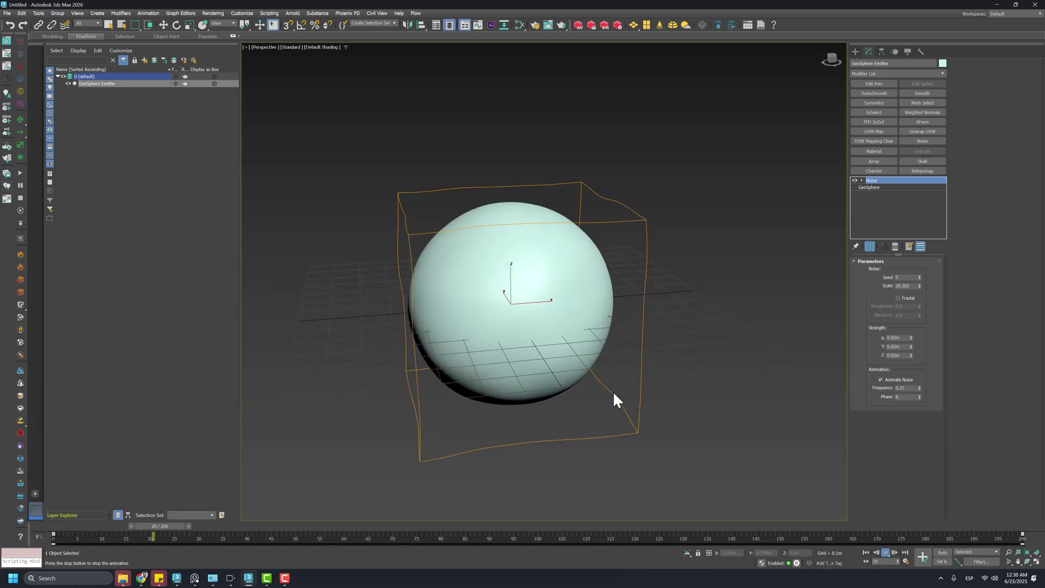
pyautogui.moveTo(595, 417); pyautogui.dragTo(610, 430, button='middle')
pyautogui.keyDown('alt'); pyautogui.moveTo(609, 430); pyautogui.dragTo(610, 419, button='middle'); pyautogui.keyUp('alt')
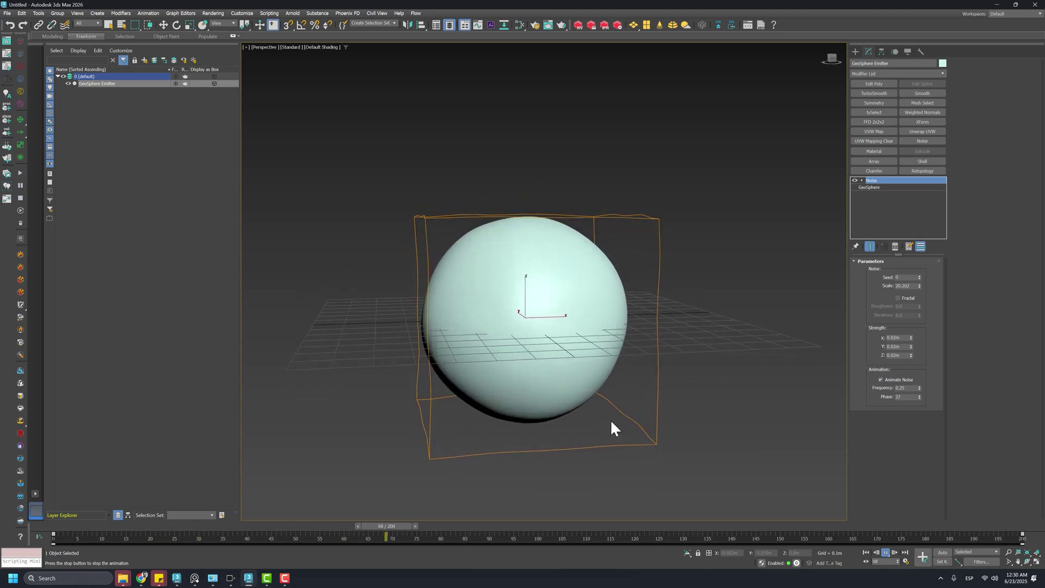
pyautogui.click(886, 552)
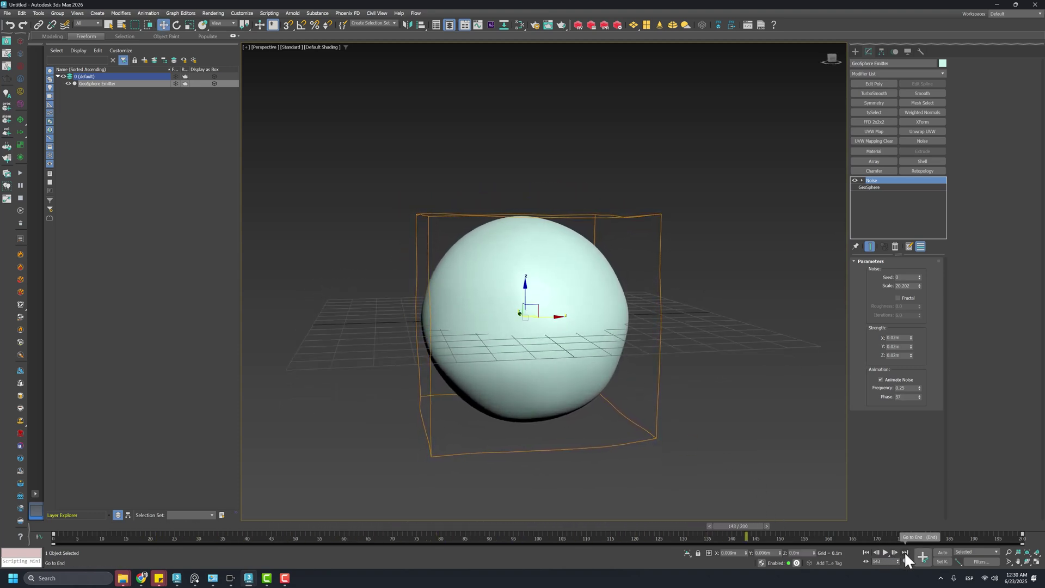
# - With Auto Key at frame 200, key the noise Phase to 80 and play the wobble
pyautogui.click(944, 552)
pyautogui.moveTo(741, 528); pyautogui.dragTo(1033, 524)
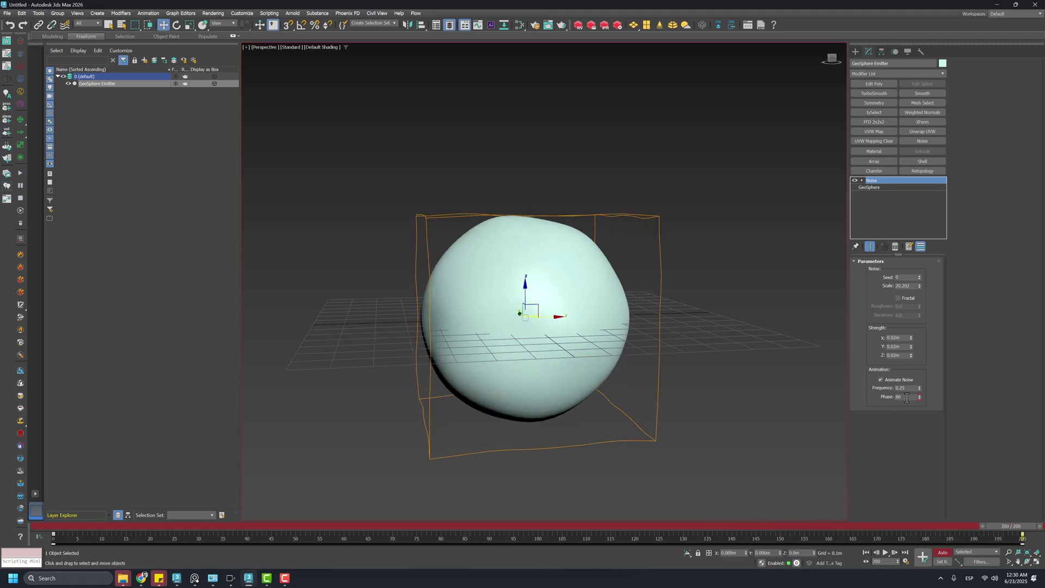
pyautogui.click(944, 552)
pyautogui.click(887, 552)
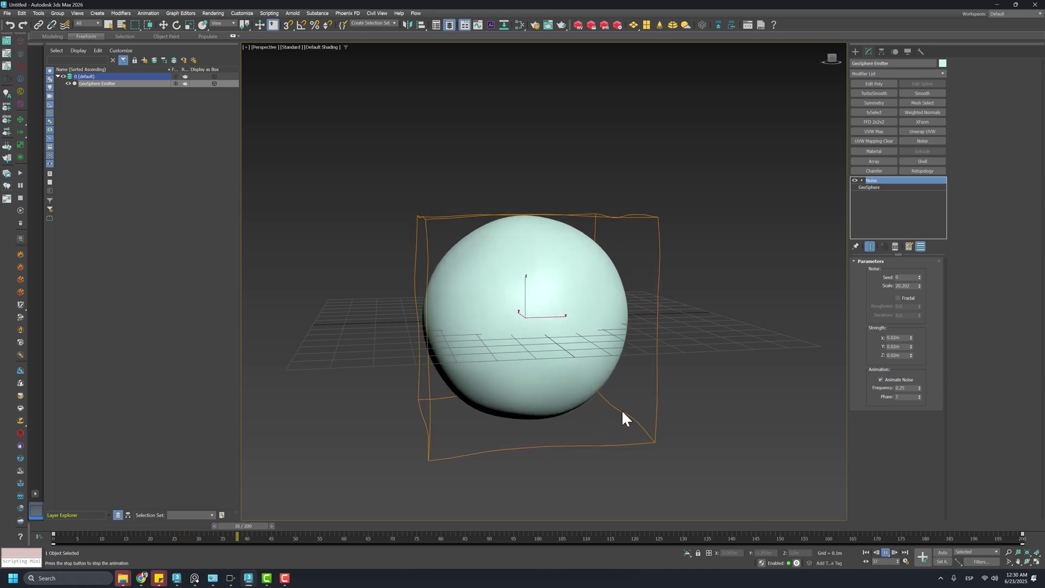
pyautogui.scroll(1, 623, 406)
pyautogui.moveTo(598, 366)
pyautogui.keyDown('alt'); pyautogui.mouseDown(button='middle')
pyautogui.moveTo(622, 381)
pyautogui.moveTo(599, 370)
pyautogui.mouseUp(button='middle'); pyautogui.keyUp('alt')
# - Stop playback, deselect the sphere, and save the scene as 'Bubble tutorial.max'
pyautogui.click(887, 552)
pyautogui.press('w')
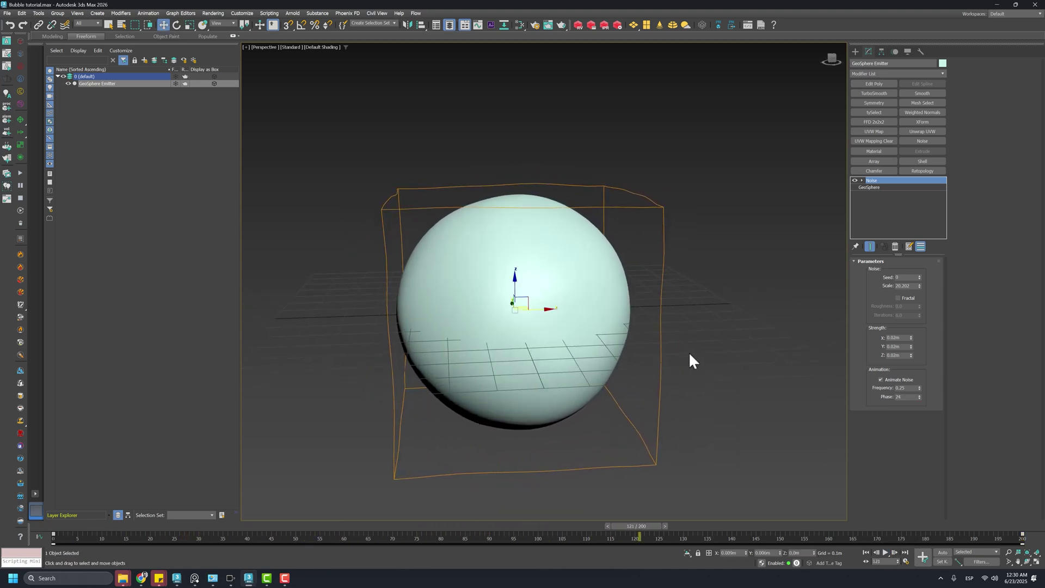
pyautogui.click(689, 355)
pyautogui.hotkey('ctrl', 's')
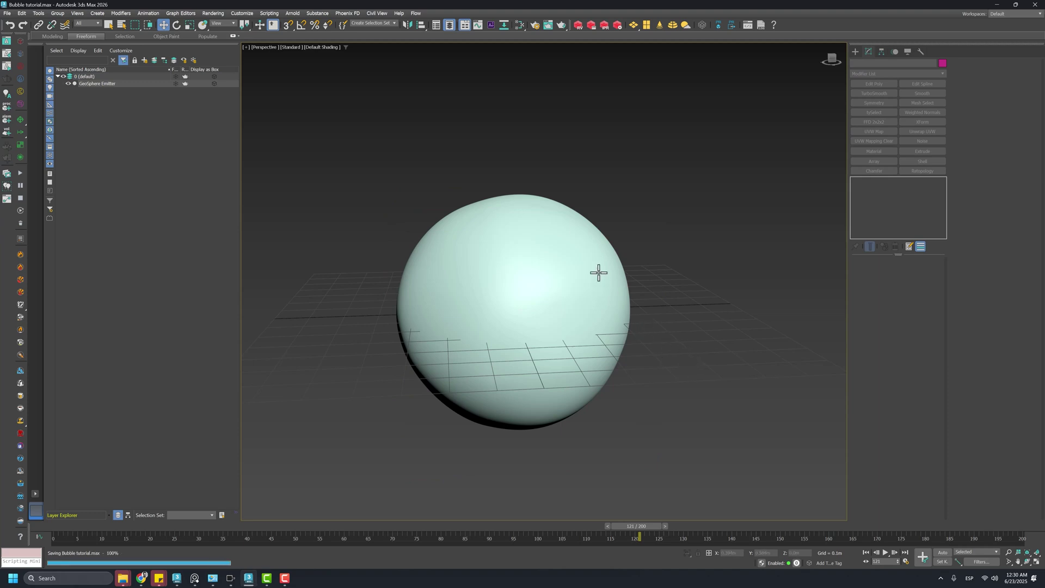
# - Create a tyFlow001 system beside the sphere and open its flow editor
pyautogui.click(856, 51)
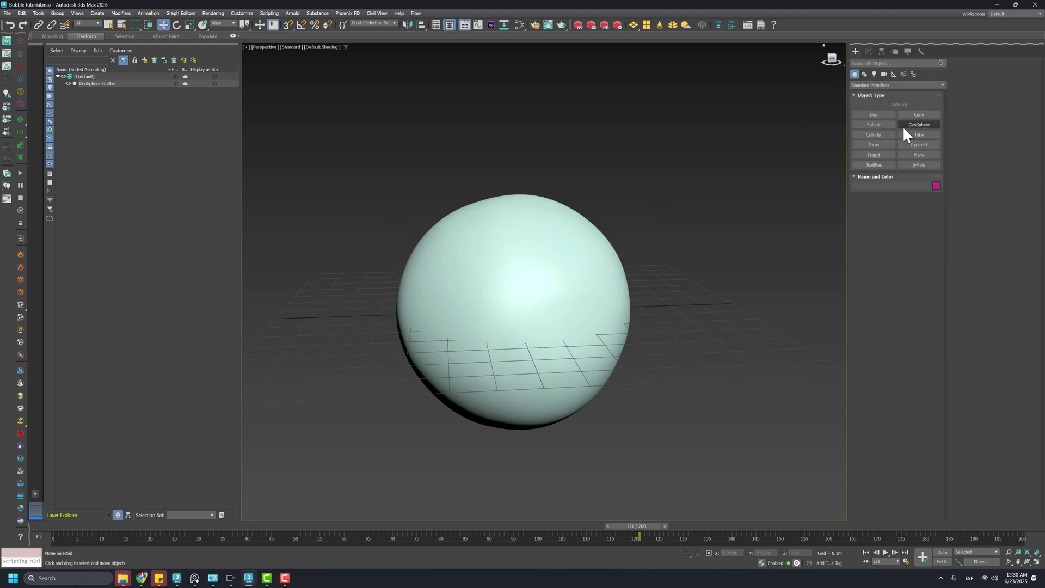
pyautogui.click(923, 165)
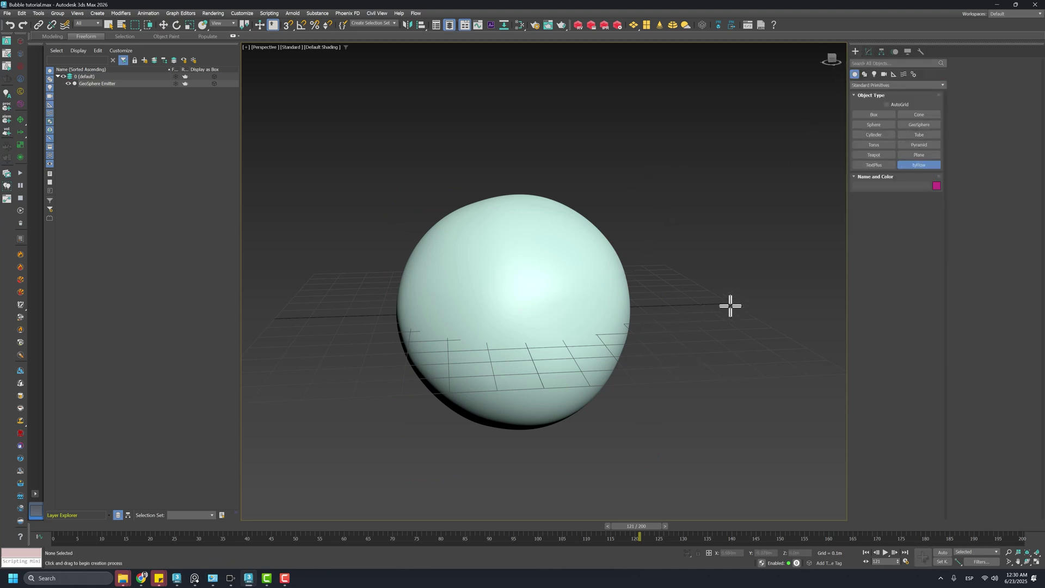
pyautogui.moveTo(733, 303); pyautogui.dragTo(760, 321)
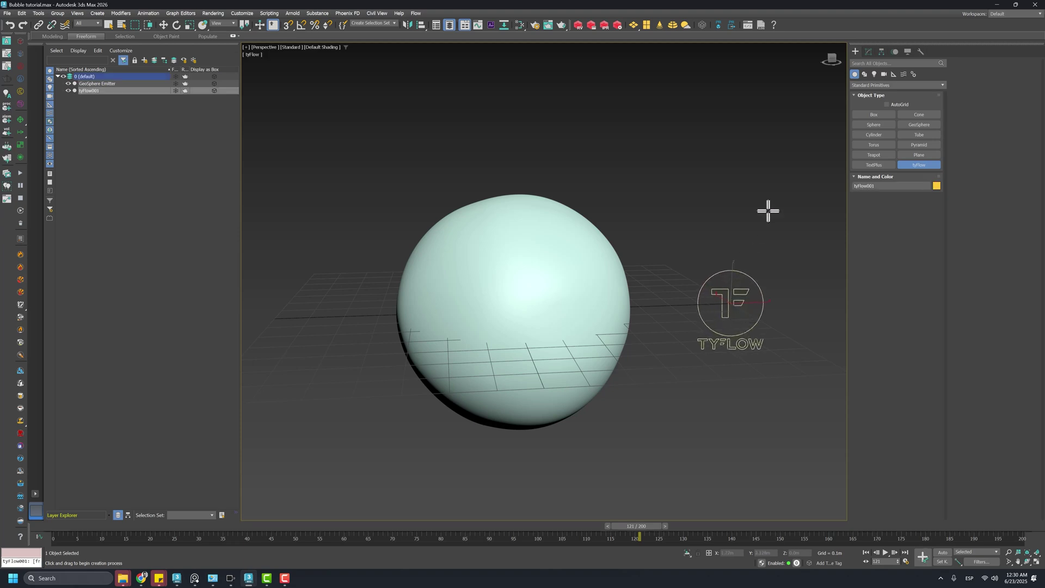
pyautogui.click(868, 52)
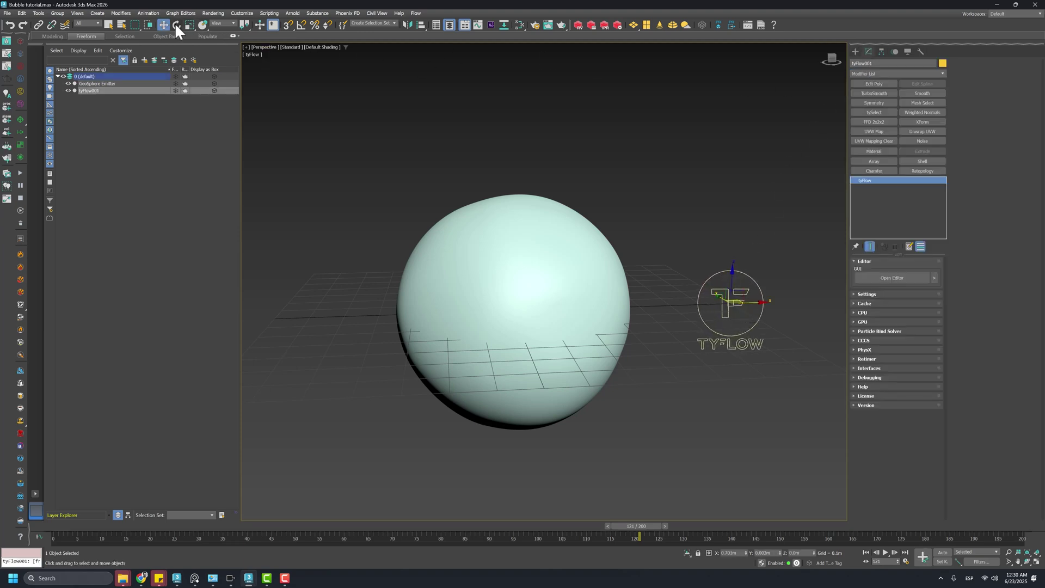
pyautogui.click(860, 278)
pyautogui.moveTo(493, 134); pyautogui.dragTo(300, 158)
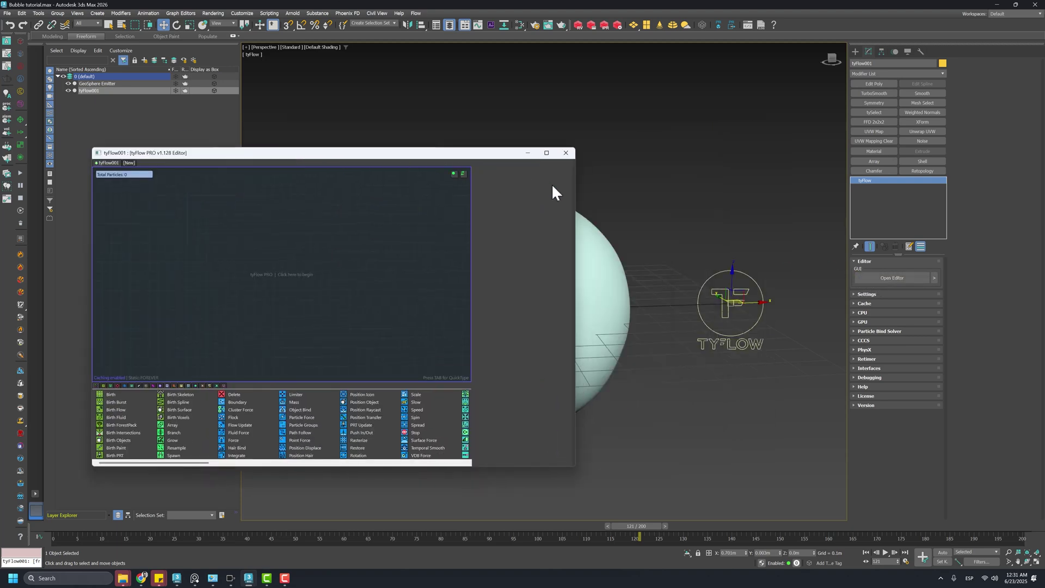
pyautogui.moveTo(575, 205); pyautogui.dragTo(421, 218)
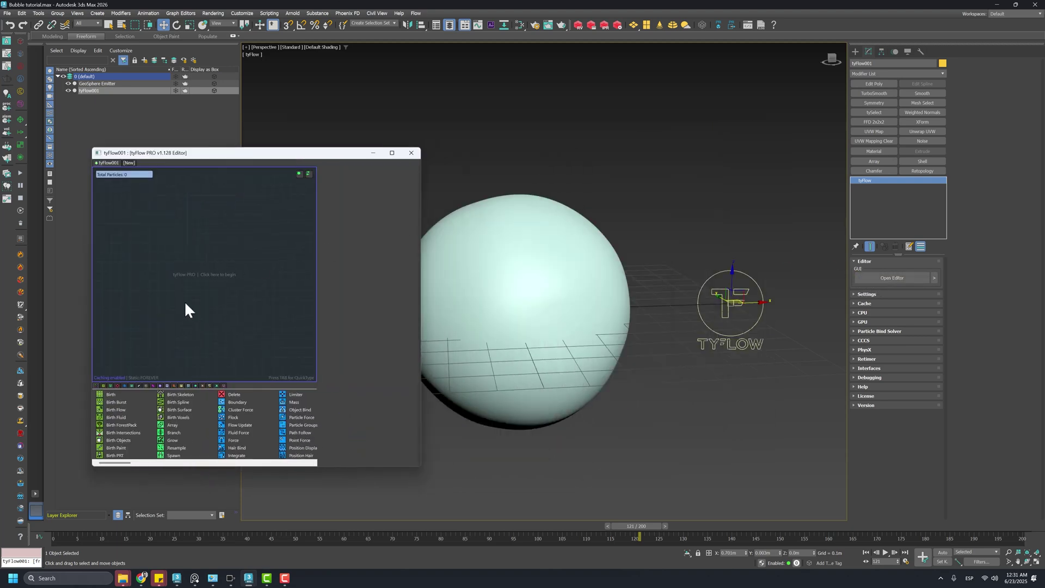
# - Add a Birth Surface operator that births particles from all vertices of GeoSphere Emitter
pyautogui.moveTo(179, 410); pyautogui.dragTo(130, 236)
pyautogui.click(349, 257)
pyautogui.click(486, 262)
pyautogui.keyDown('alt'); pyautogui.moveTo(488, 268); pyautogui.dragTo(507, 281, button='middle'); pyautogui.keyUp('alt')
pyautogui.moveTo(507, 281); pyautogui.dragTo(585, 494, button='middle')
pyautogui.moveTo(657, 534); pyautogui.dragTo(57, 532)
pyautogui.keyDown('alt'); pyautogui.moveTo(542, 267); pyautogui.dragTo(583, 310, button='middle'); pyautogui.keyUp('alt')
pyautogui.scroll(2, 521, 294)
pyautogui.scroll(2, 573, 309)
pyautogui.scroll(3, 570, 320)
pyautogui.scroll(-4, 569, 320)
pyautogui.moveTo(570, 319); pyautogui.dragTo(573, 306, button='middle')
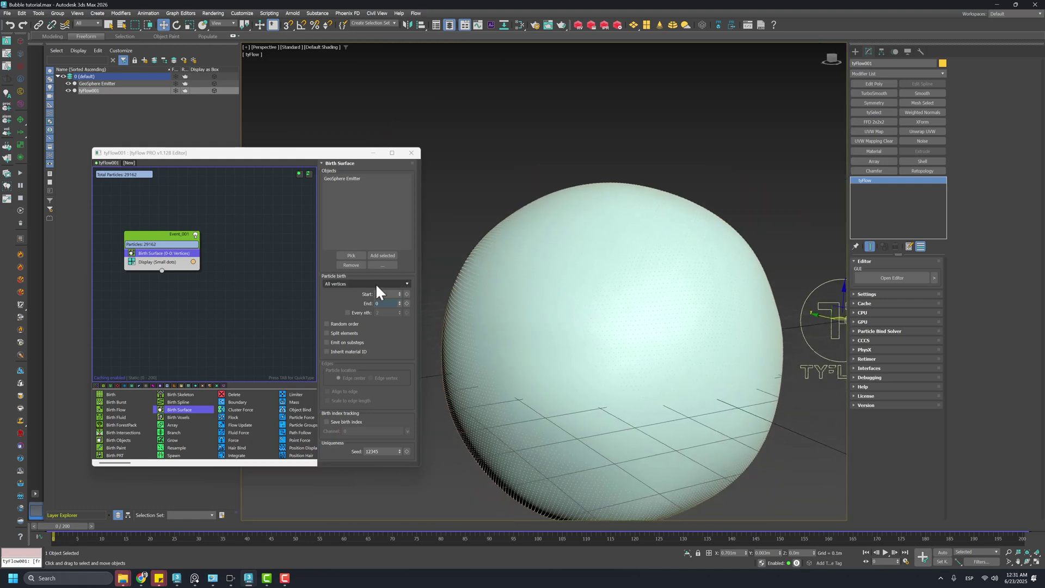
pyautogui.click(344, 283)
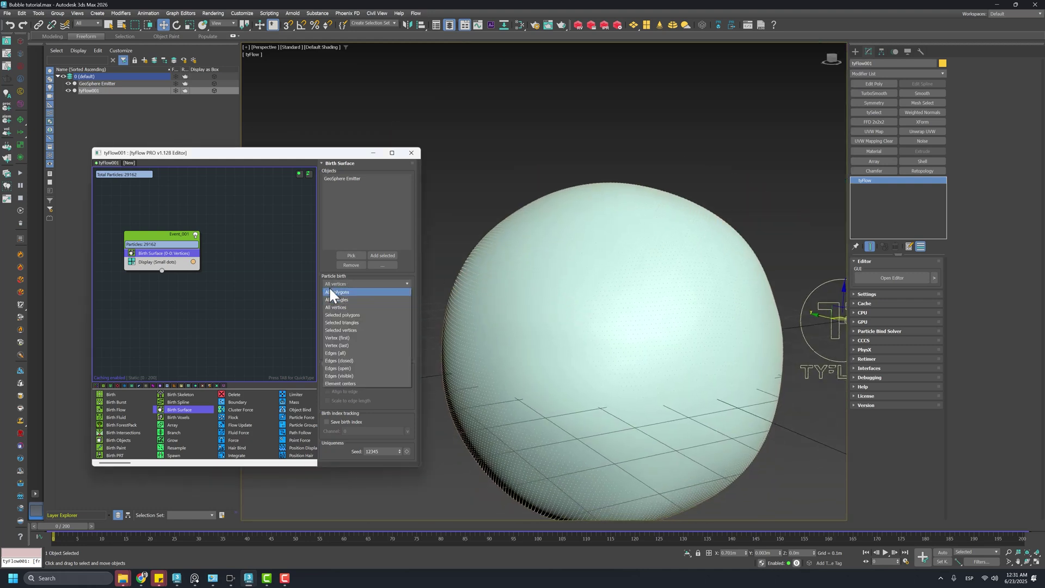
pyautogui.click(326, 259)
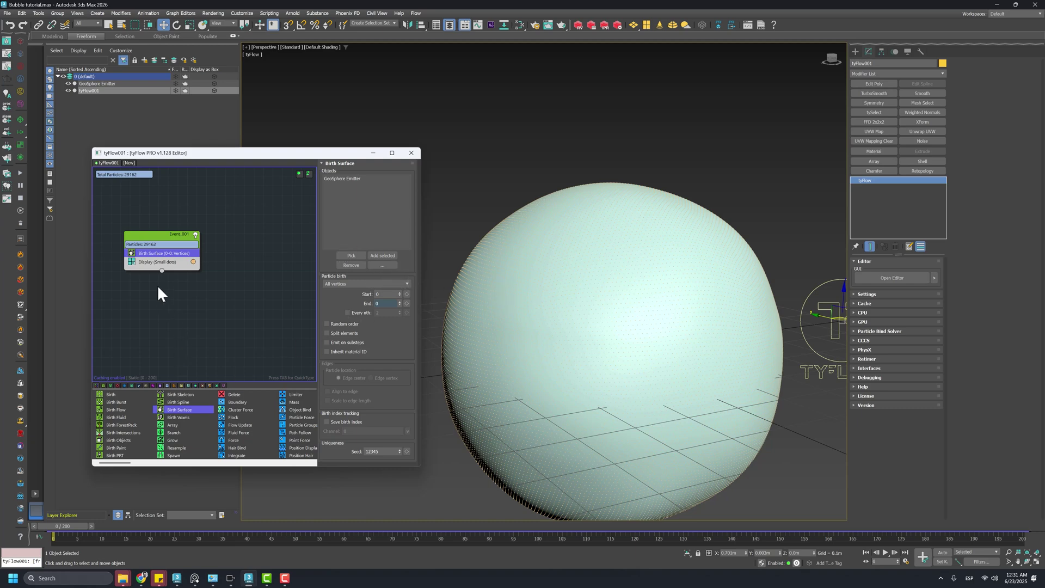
# - Display the 29162 particles as Sprites and preview their growth up to frame 91
pyautogui.click(155, 262)
pyautogui.click(345, 179)
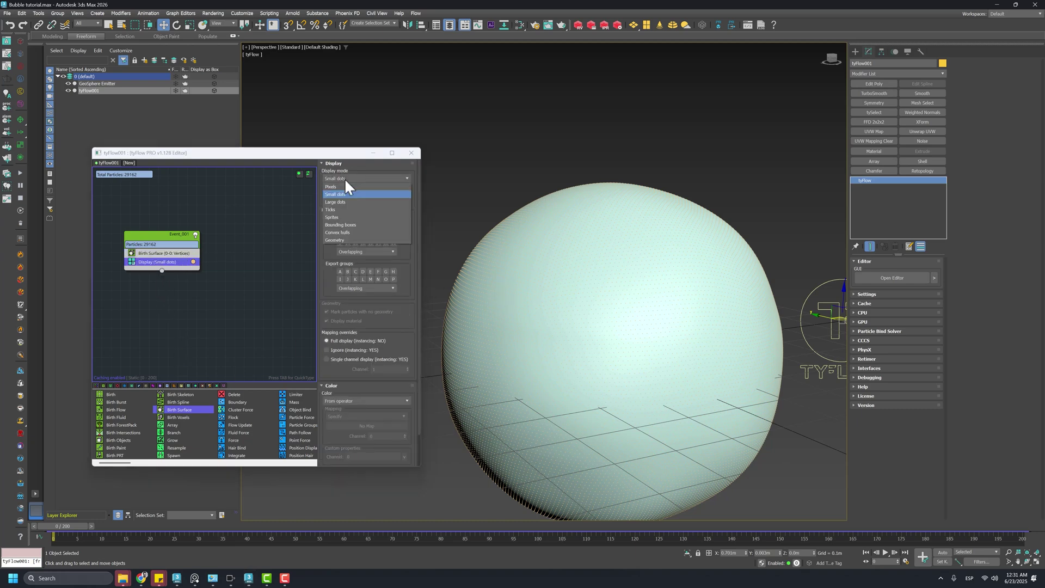
pyautogui.click(354, 217)
pyautogui.click(573, 278)
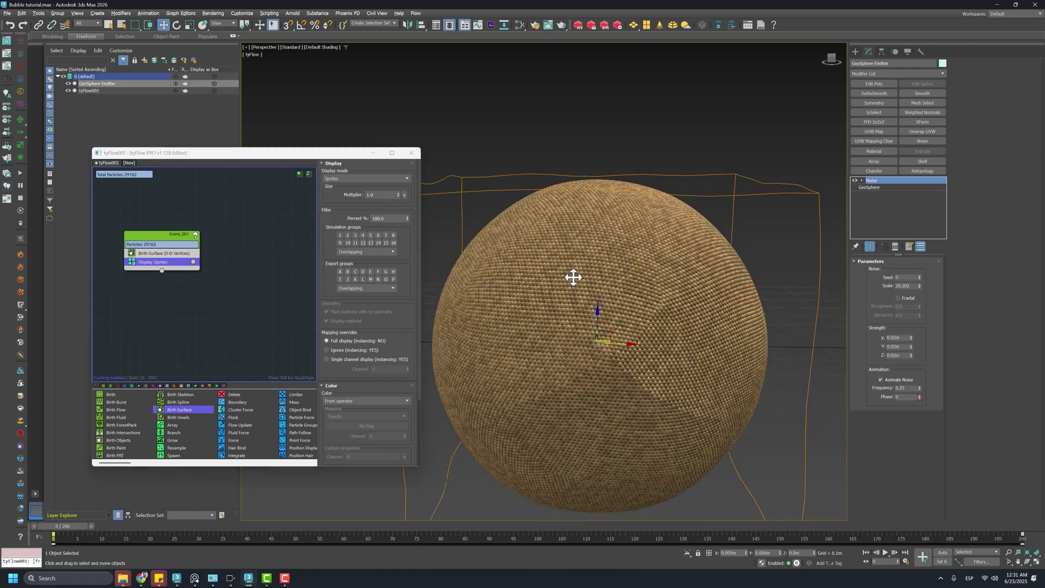
pyautogui.moveTo(573, 278)
pyautogui.keyDown('alt'); pyautogui.mouseDown(button='middle')
pyautogui.moveTo(535, 289)
pyautogui.moveTo(575, 276)
pyautogui.mouseUp(button='middle'); pyautogui.keyUp('alt')
pyautogui.scroll(4, 564, 312)
pyautogui.scroll(-5, 565, 312)
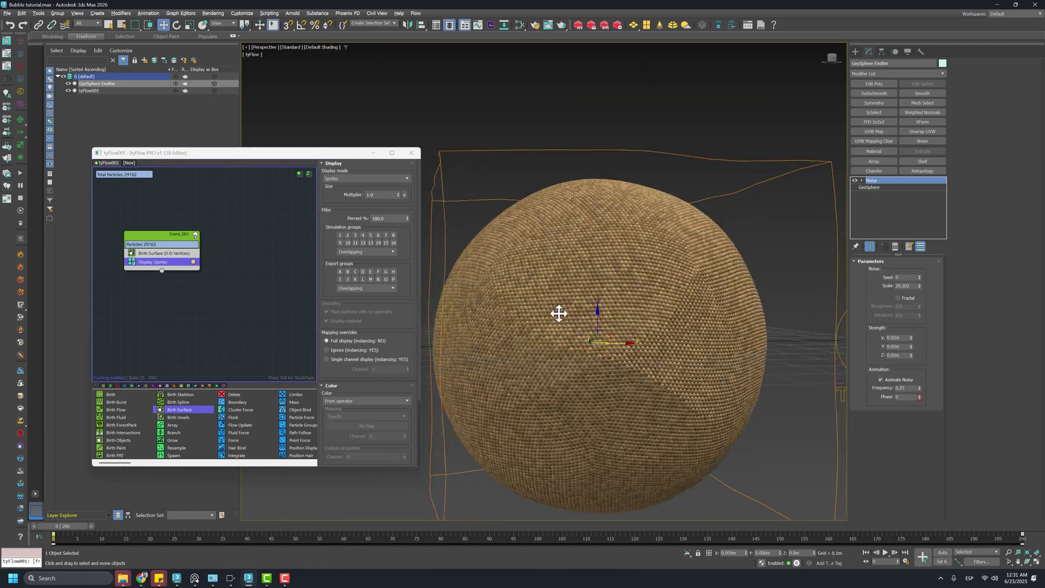
pyautogui.click(194, 254)
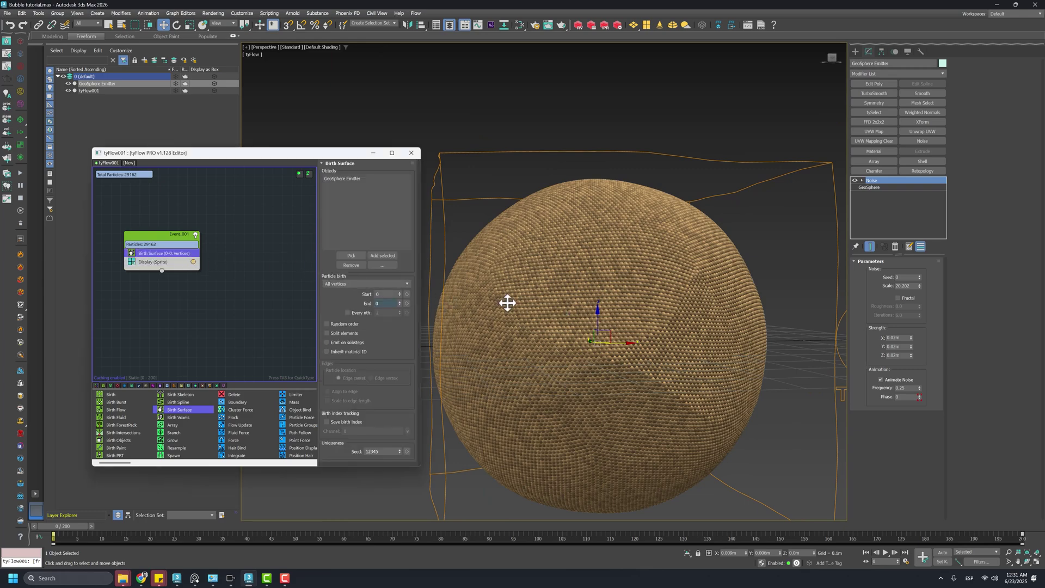
pyautogui.moveTo(543, 296)
pyautogui.keyDown('alt'); pyautogui.mouseDown(button='middle')
pyautogui.moveTo(569, 296)
pyautogui.moveTo(544, 296)
pyautogui.mouseUp(button='middle'); pyautogui.keyUp('alt')
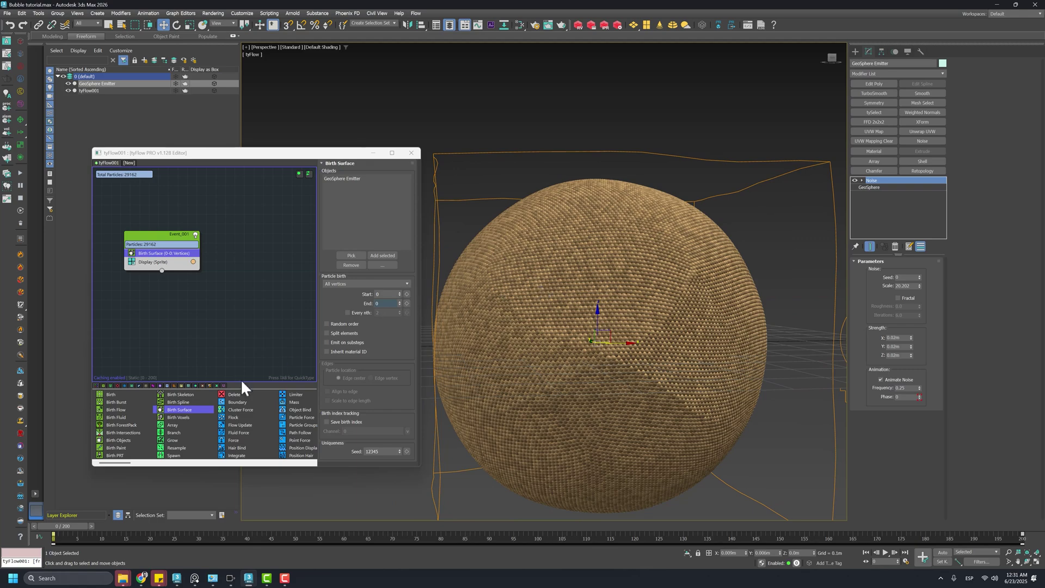
pyautogui.moveTo(585, 315)
pyautogui.keyDown('alt'); pyautogui.mouseDown(button='middle')
pyautogui.moveTo(581, 332)
pyautogui.moveTo(589, 312)
pyautogui.moveTo(602, 316)
pyautogui.mouseUp(button='middle'); pyautogui.keyUp('alt')
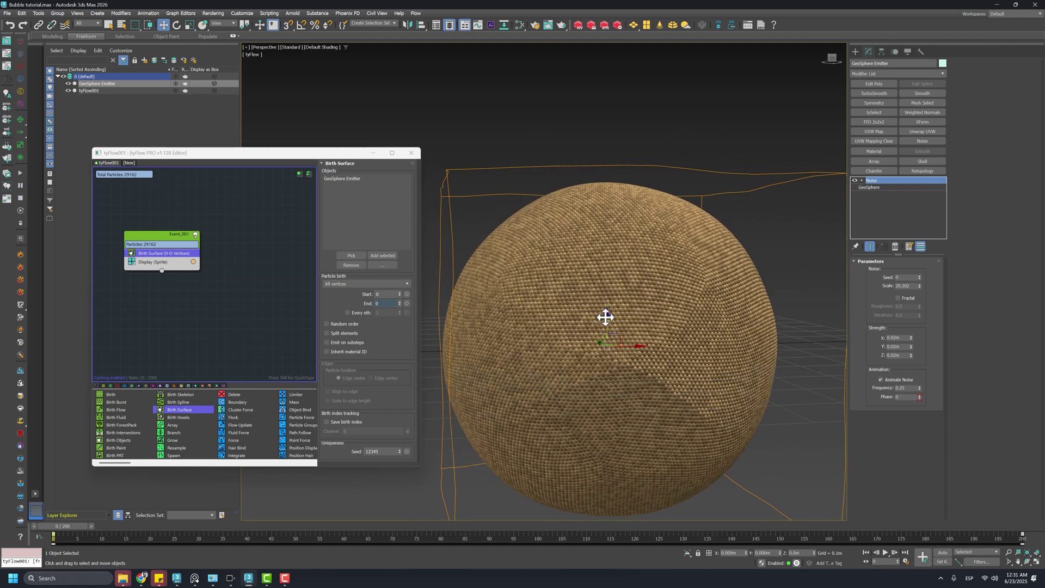
pyautogui.scroll(-5, 604, 316)
pyautogui.scroll(4, 604, 316)
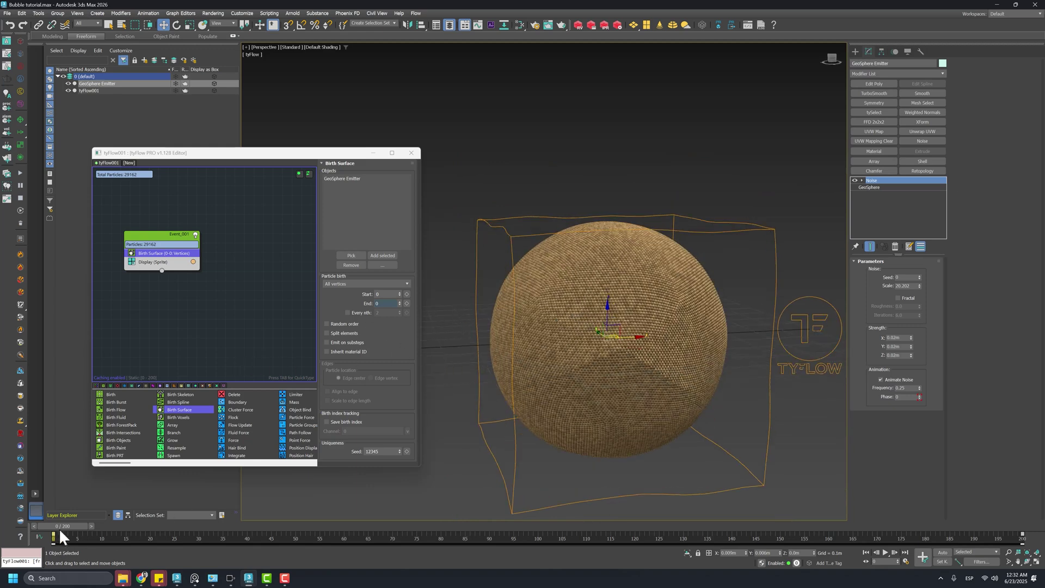
pyautogui.moveTo(61, 534); pyautogui.dragTo(15, 437)
# - Add an Object Bind operator locking particles to GeoSphere Emitter's surface
pyautogui.click(297, 424)
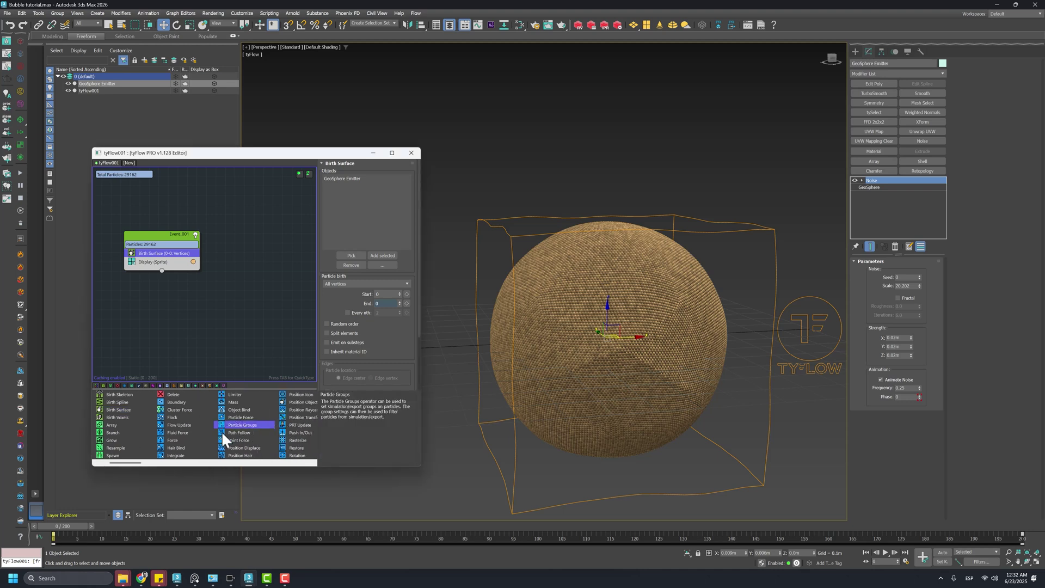
pyautogui.moveTo(236, 411); pyautogui.dragTo(158, 263)
pyautogui.click(351, 313)
pyautogui.click(105, 83)
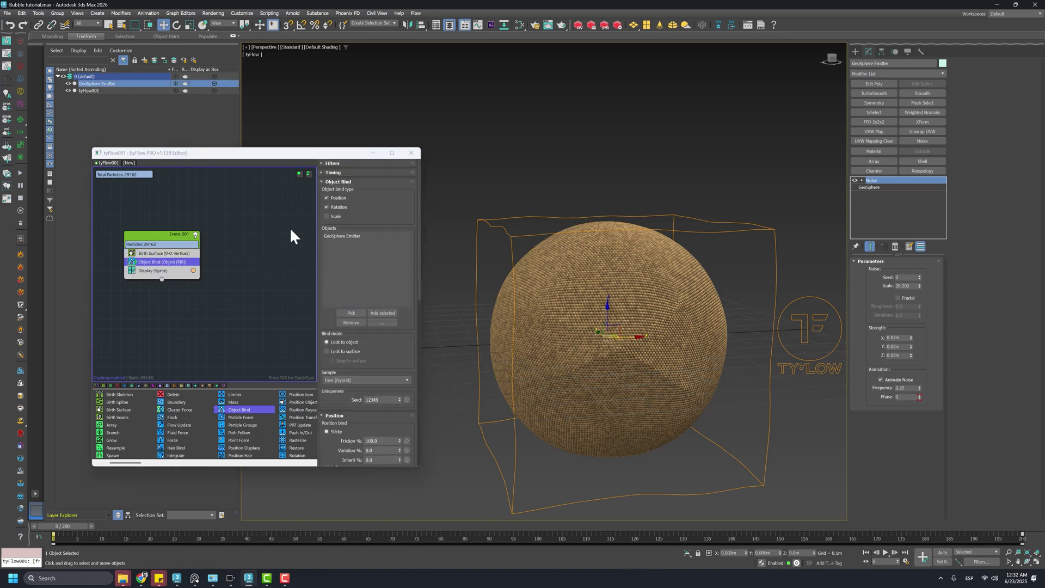
pyautogui.click(337, 352)
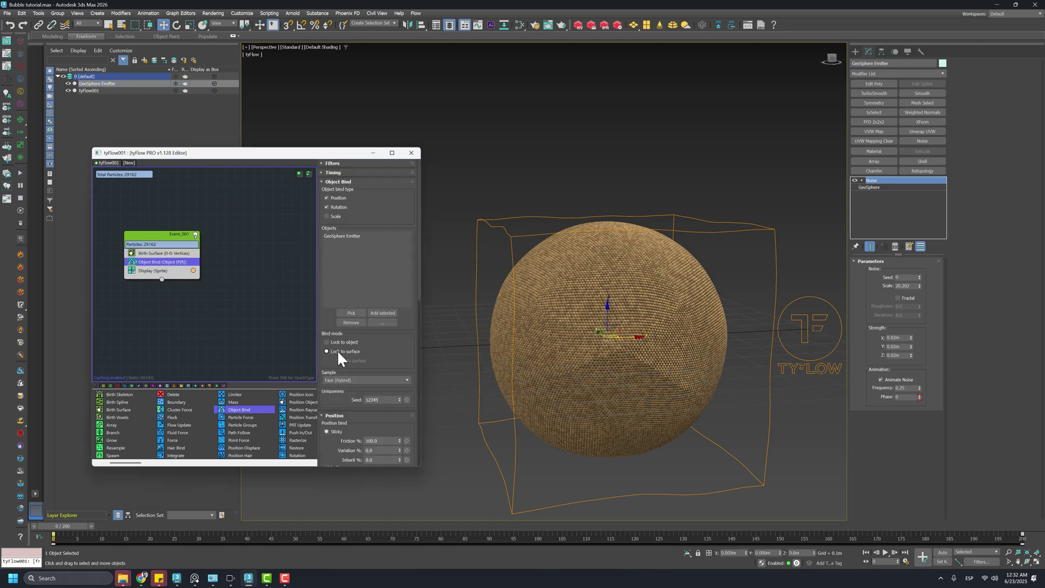
# - Scrub the timeline to check the binding, rewind to frame 0, and save the scene
pyautogui.moveTo(76, 532); pyautogui.dragTo(197, 515)
pyautogui.moveTo(370, 483); pyautogui.dragTo(70, 483)
pyautogui.press('w')
pyautogui.press('Home')
pyautogui.hotkey('ctrl', 's')
# - Minimize the tyFlow editor and hide the tyFlow001 particles
pyautogui.click(374, 153)
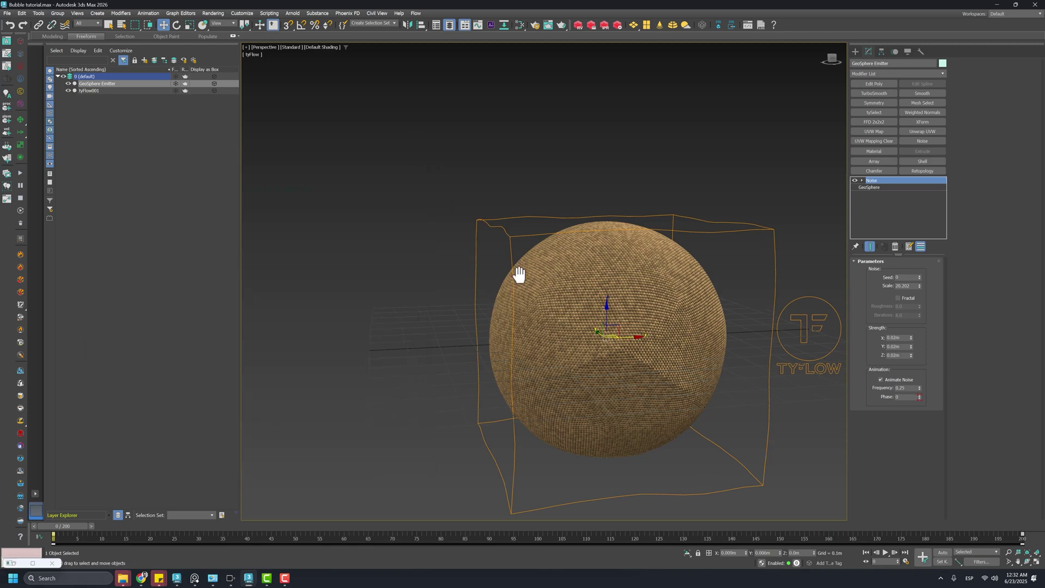
pyautogui.moveTo(518, 269); pyautogui.dragTo(508, 264, button='middle')
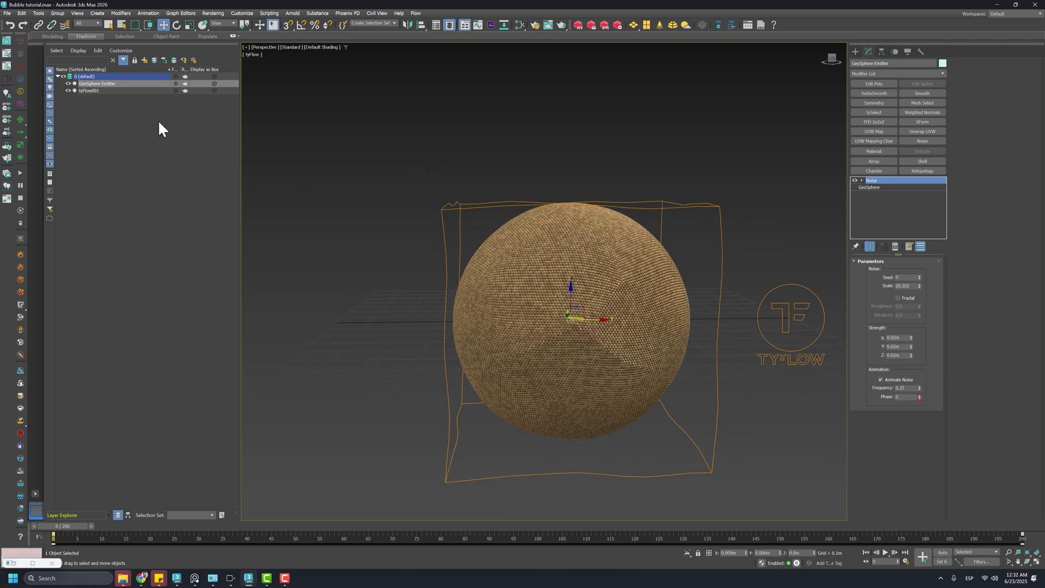
pyautogui.click(68, 91)
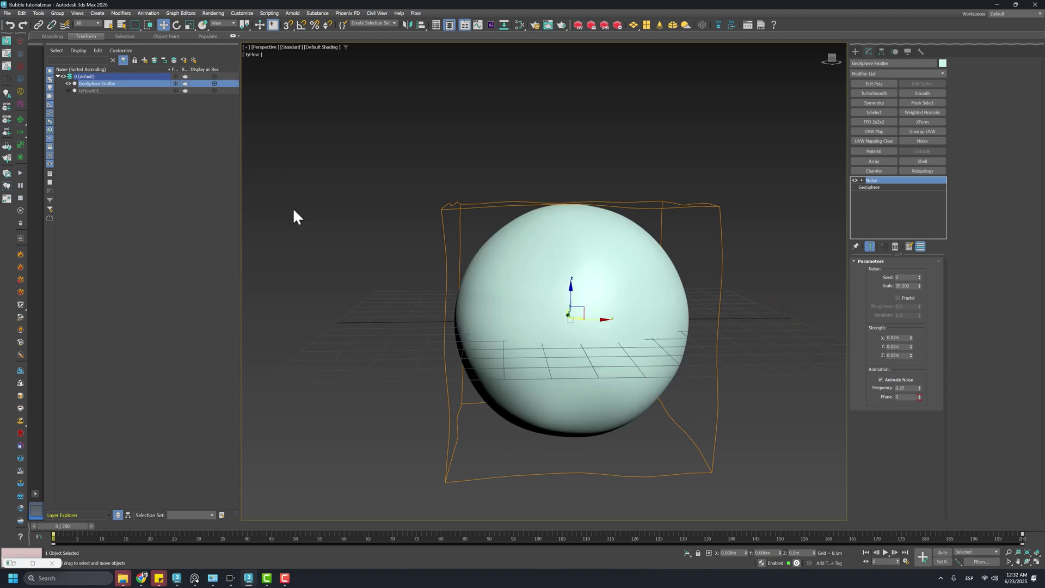
# - Create a small Sphere001 just left of GeoSphere Emitter from the Top view, then move to frame 100
pyautogui.click(856, 51)
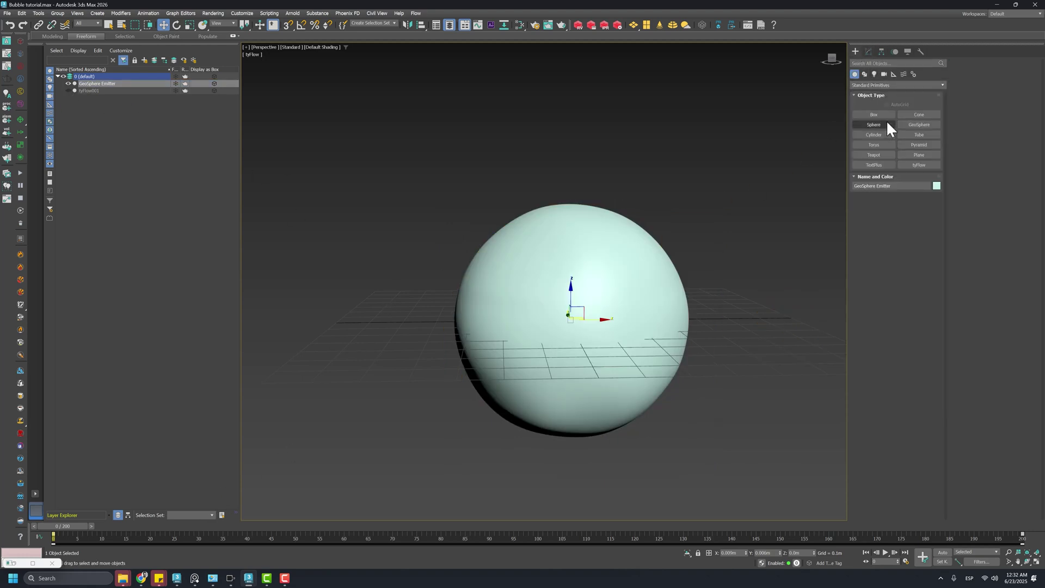
pyautogui.click(887, 125)
pyautogui.press('t')
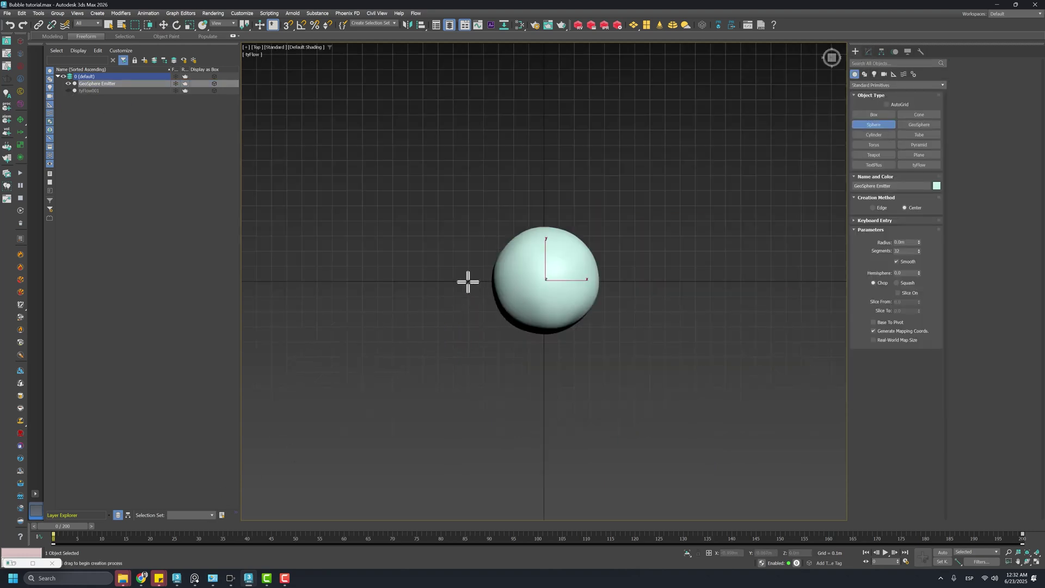
pyautogui.moveTo(458, 279); pyautogui.dragTo(471, 293)
pyautogui.click(163, 24)
pyautogui.press('p')
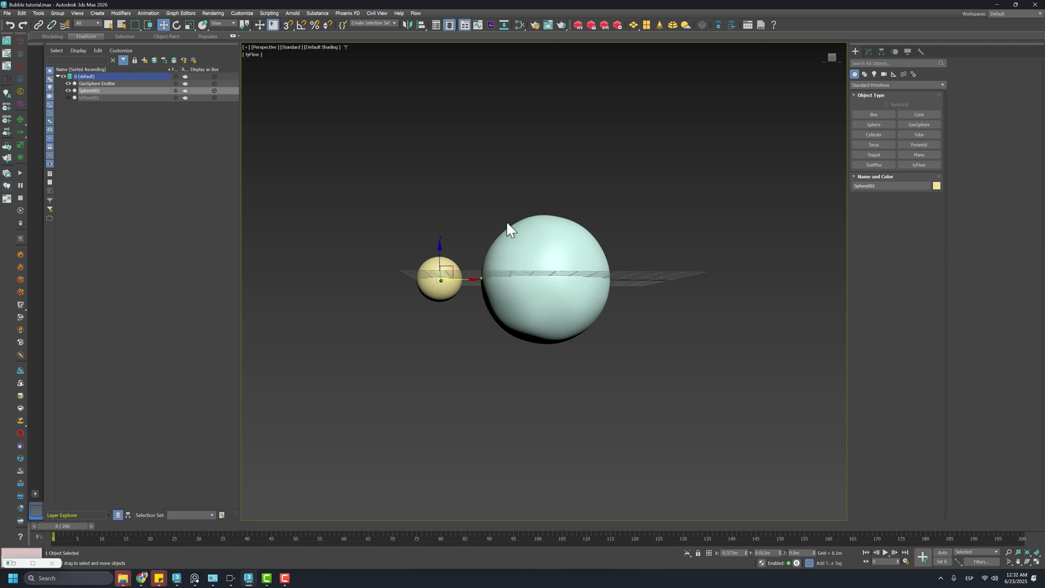
pyautogui.scroll(4, 470, 269)
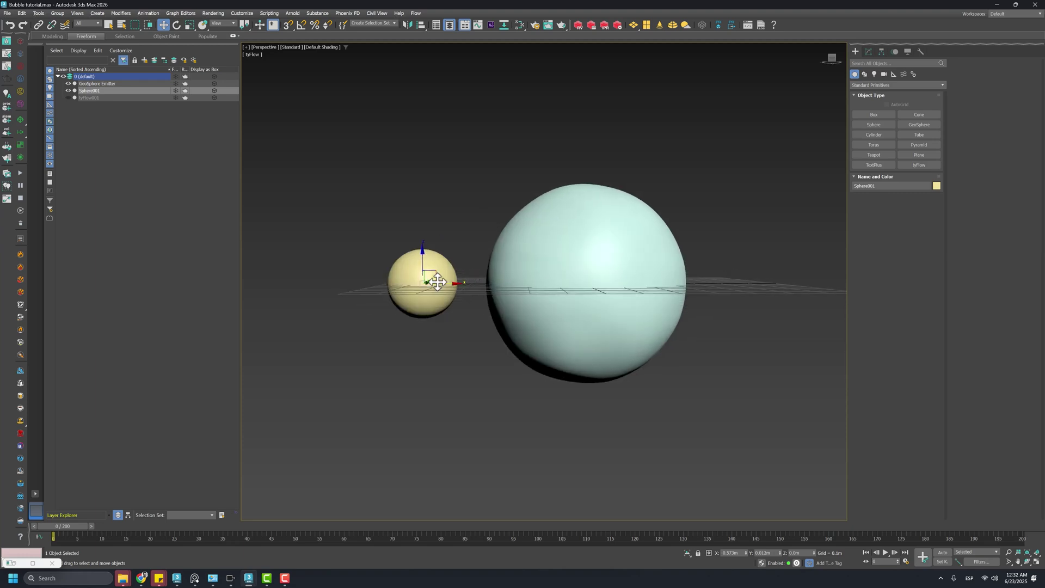
pyautogui.moveTo(437, 278); pyautogui.dragTo(439, 277)
pyautogui.moveTo(80, 525); pyautogui.dragTo(820, 518)
pyautogui.press('w')
# - With Auto Key on, scale up the small sphere to animate its growth
pyautogui.click(942, 552)
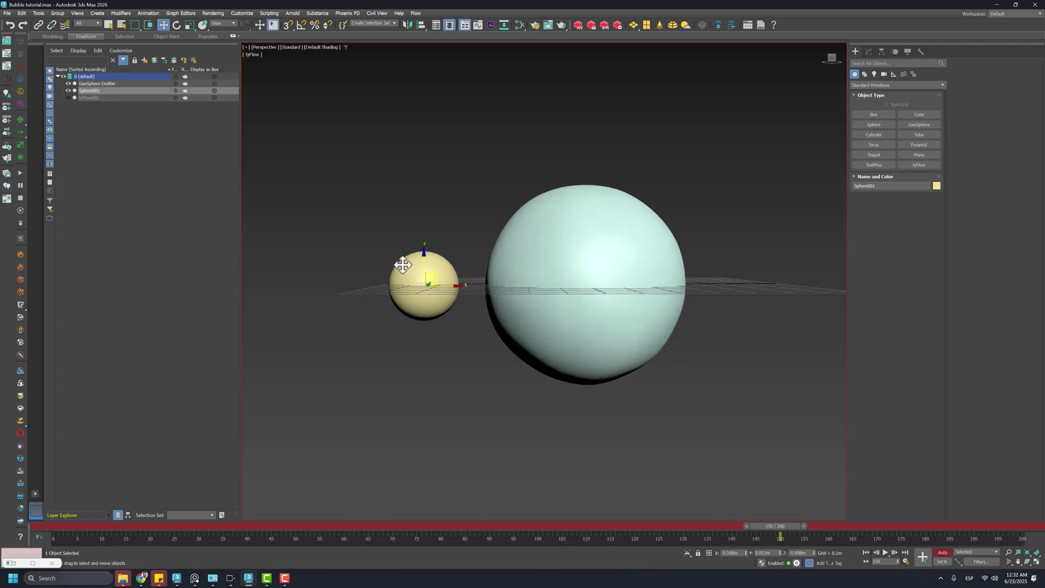
pyautogui.click(189, 24)
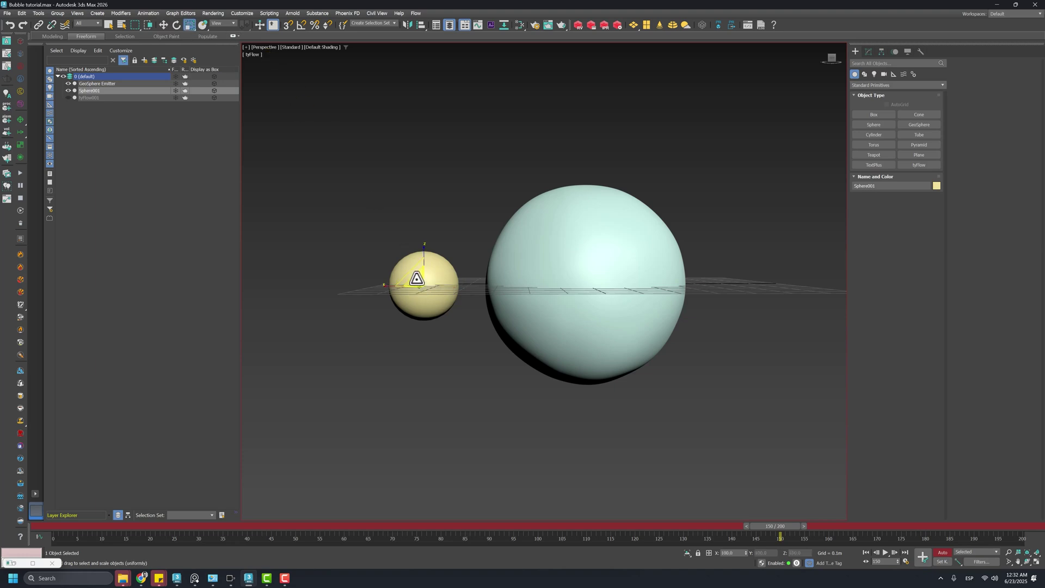
pyautogui.moveTo(415, 276); pyautogui.dragTo(428, 81)
pyautogui.click(943, 553)
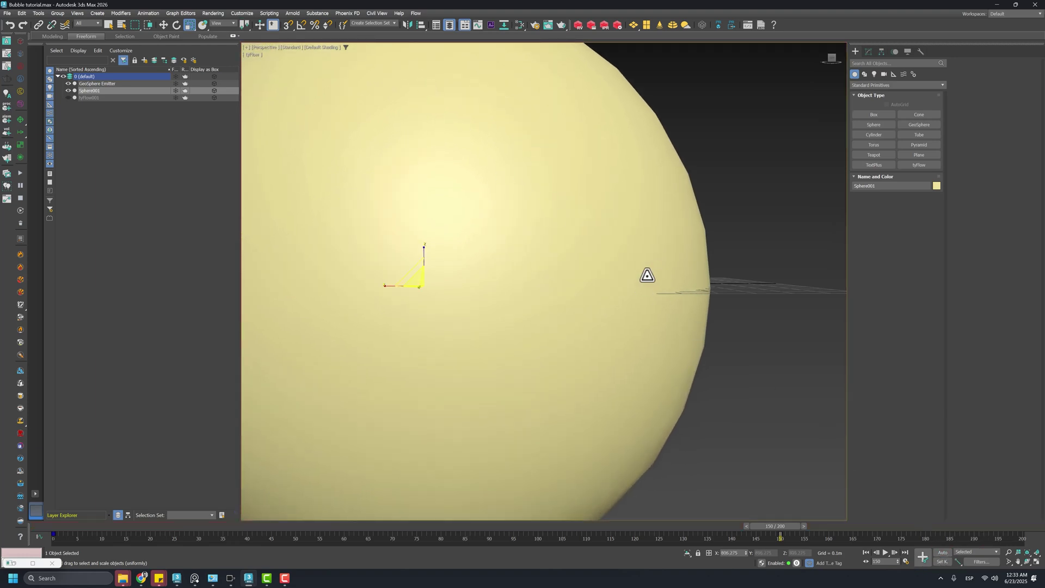
# - Scrub back to frames 46 and 7 in the front view to check the scale animation
pyautogui.press('f')
pyautogui.scroll(3, 589, 286)
pyautogui.moveTo(790, 524); pyautogui.dragTo(280, 526)
pyautogui.scroll(5, 452, 248)
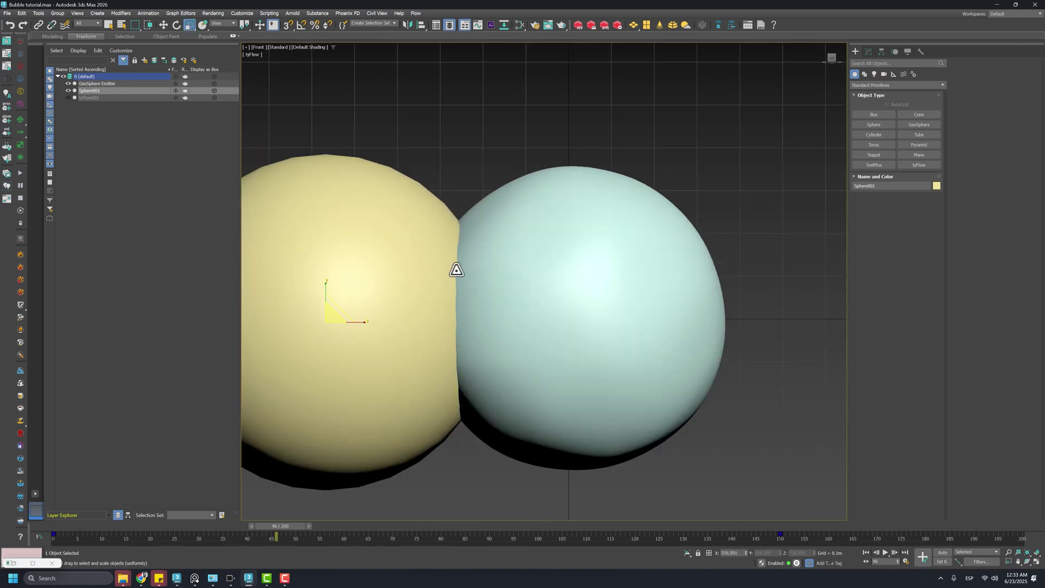
pyautogui.moveTo(285, 525); pyautogui.dragTo(151, 83)
pyautogui.press('r')
# - Rename Sphere001 to 'Trigger', show it as a box, and save the scene
pyautogui.doubleClick(94, 90)
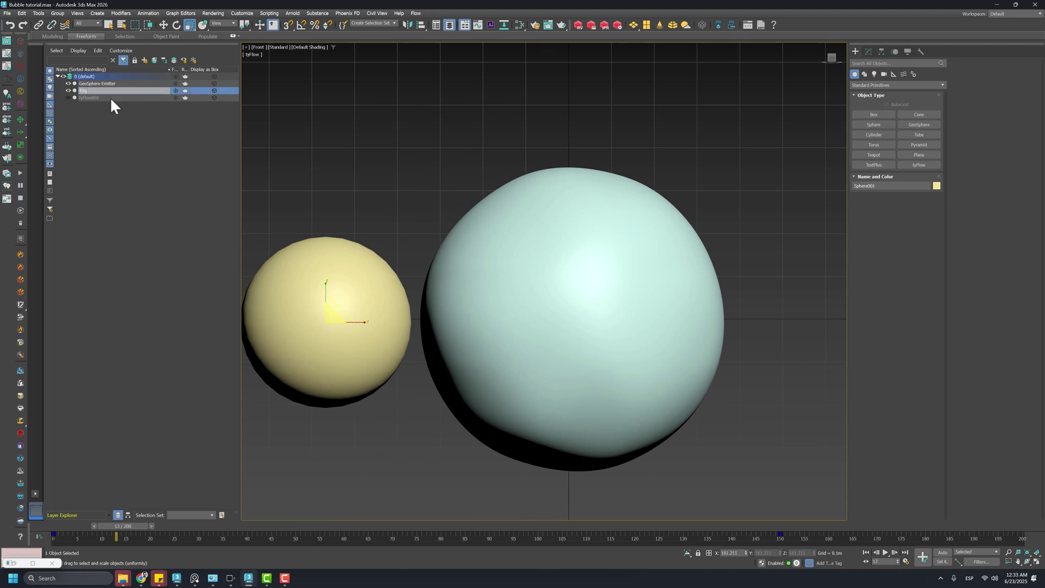
pyautogui.click(163, 25)
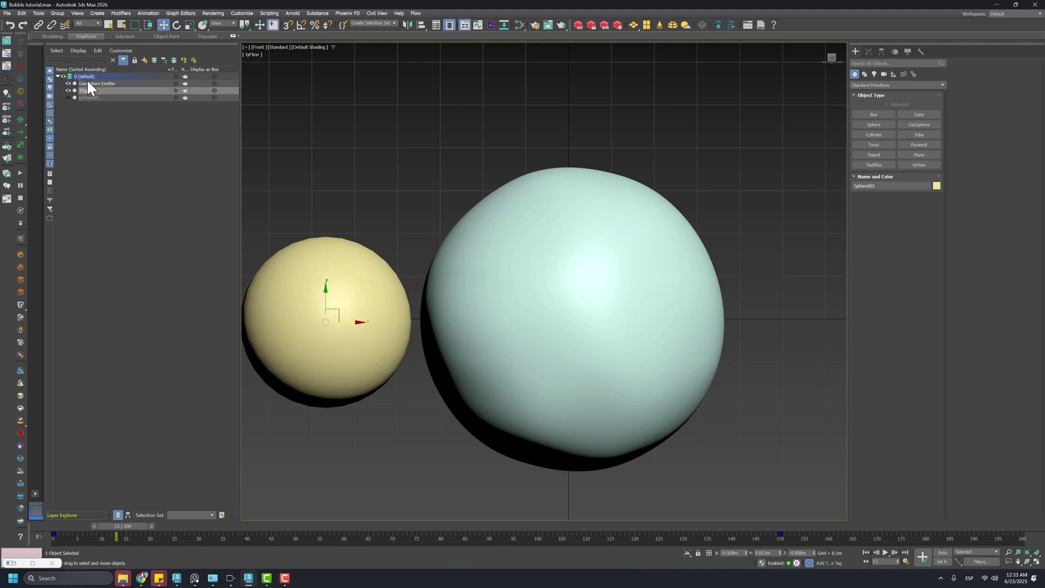
pyautogui.click(68, 91)
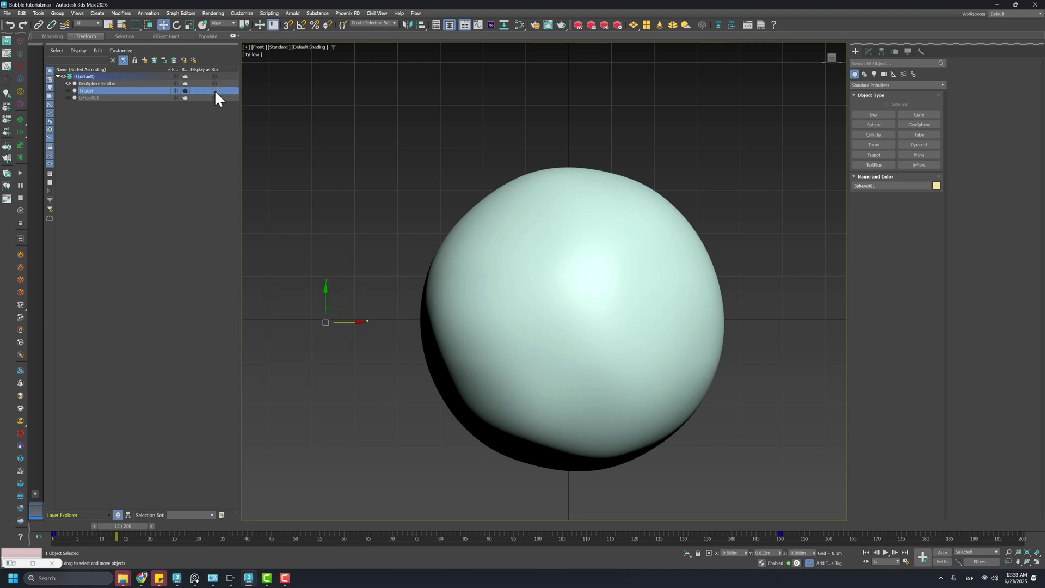
pyautogui.click(68, 91)
pyautogui.hotkey('ctrl', 's')
# - Preview the Trigger growing, then restore the tyFlow editor beside the sphere and save
pyautogui.scroll(-2, 455, 213)
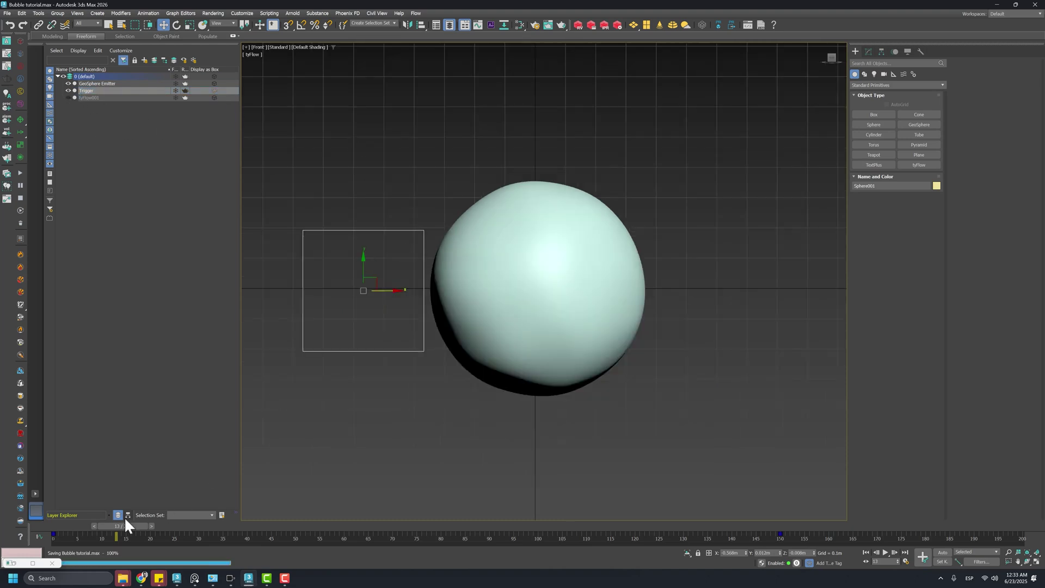
pyautogui.moveTo(131, 527); pyautogui.dragTo(65, 537)
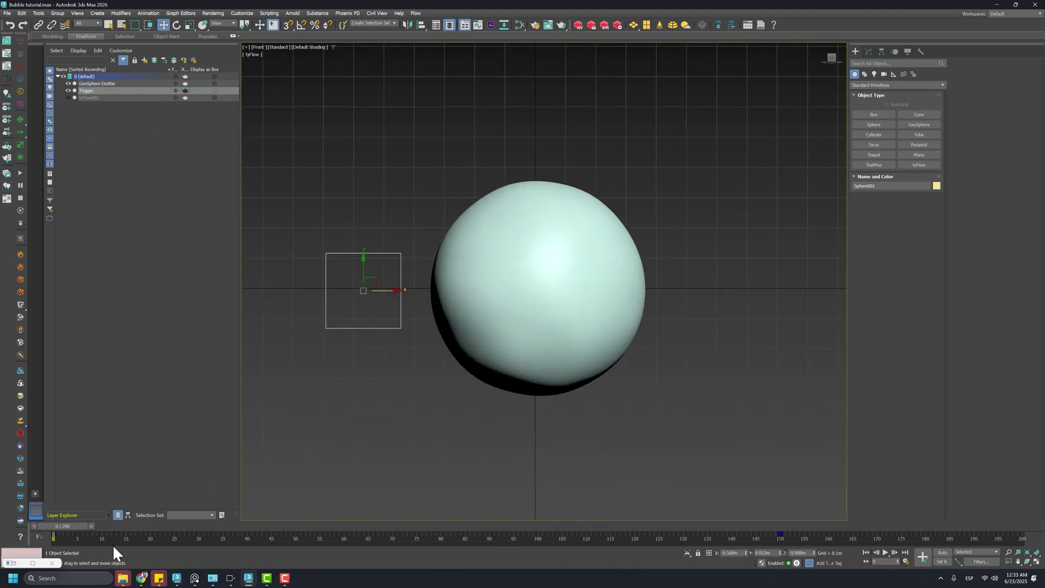
pyautogui.click(32, 563)
pyautogui.moveTo(863, 3); pyautogui.dragTo(402, 136)
pyautogui.hotkey('ctrl', 's')
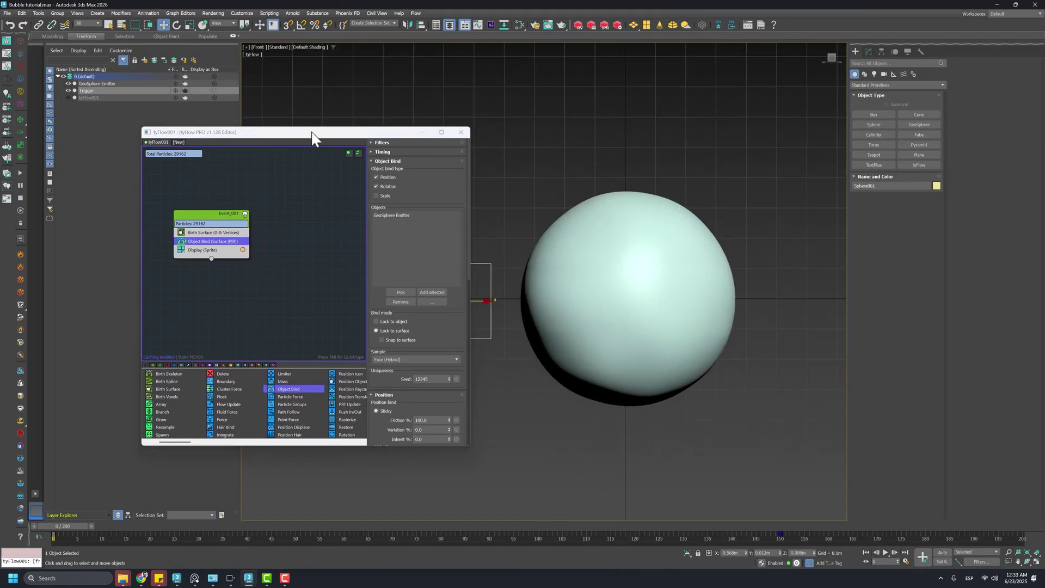
# - Add a Surface Test to Event_001 and pick the Trigger box as its test object
pyautogui.moveTo(315, 135); pyautogui.dragTo(259, 131)
pyautogui.scroll(-3, 157, 381)
pyautogui.scroll(-6, 156, 377)
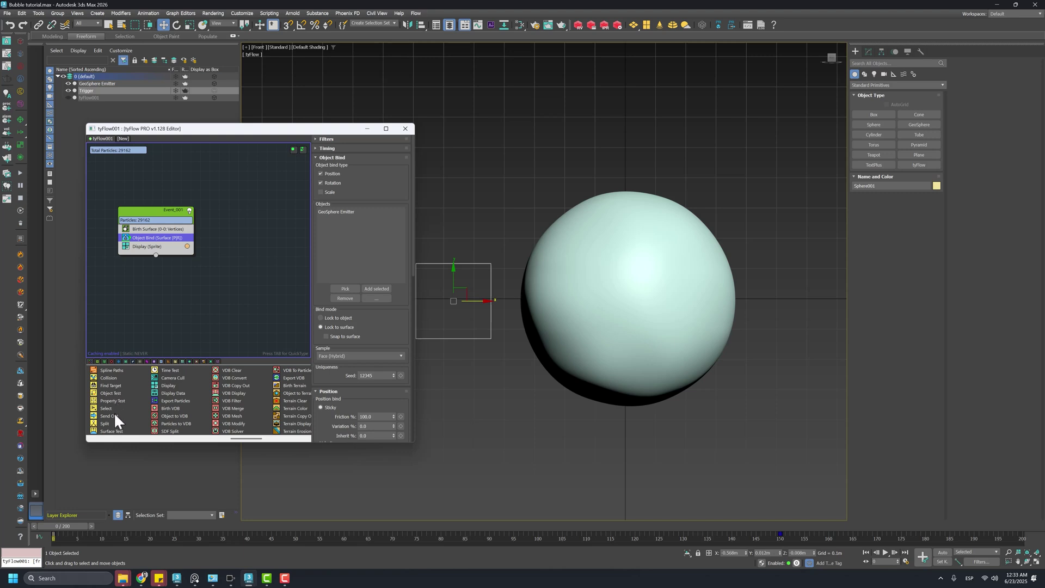
pyautogui.moveTo(111, 431); pyautogui.dragTo(155, 253)
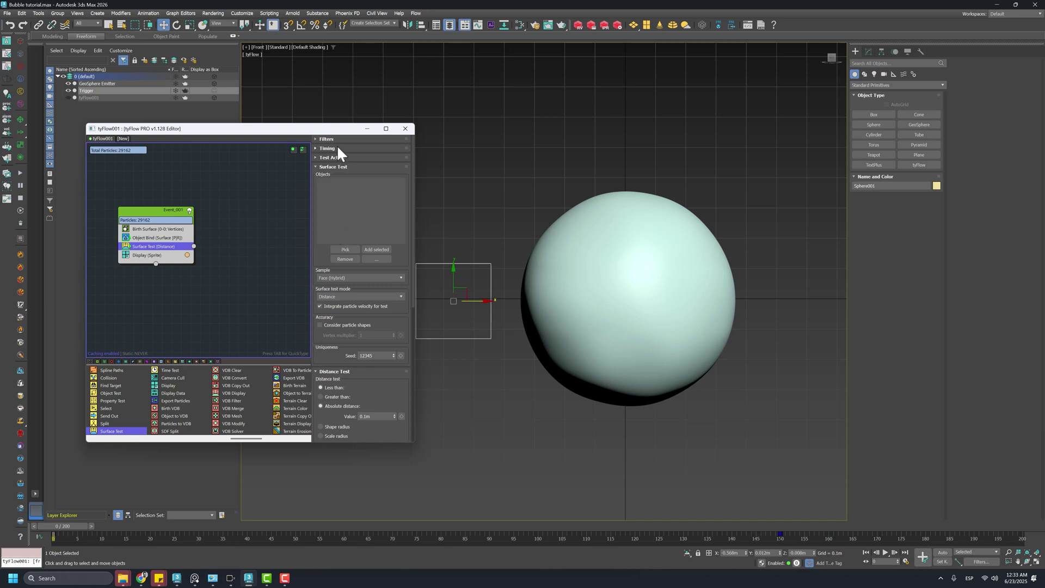
pyautogui.moveTo(324, 130); pyautogui.dragTo(305, 131)
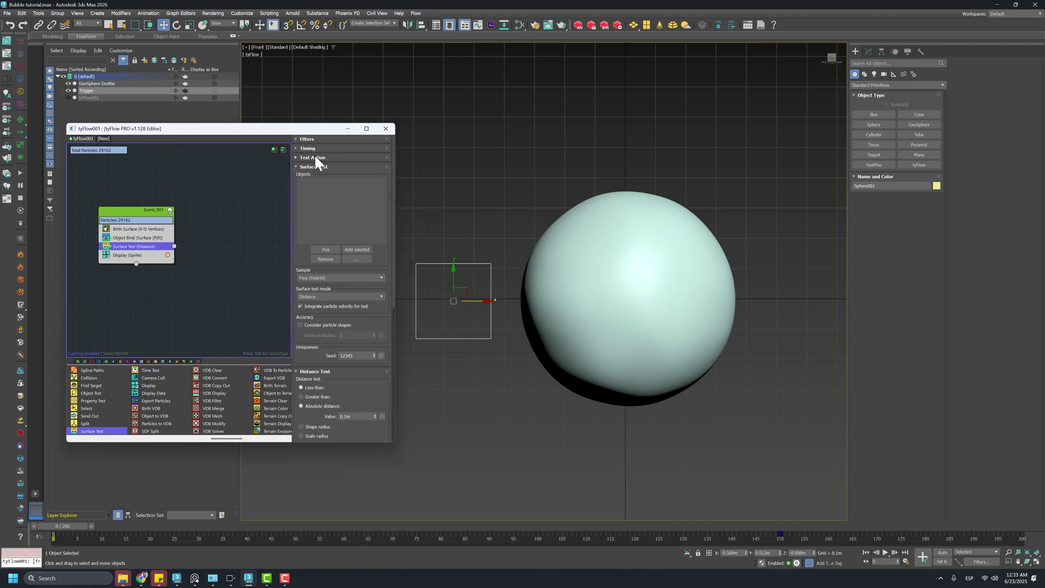
pyautogui.click(327, 249)
pyautogui.click(428, 264)
# - Temporarily disable Surface Test and unhide tyFlow001 to check the particles cover the sphere
pyautogui.click(106, 246)
pyautogui.moveTo(58, 526); pyautogui.dragTo(57, 463)
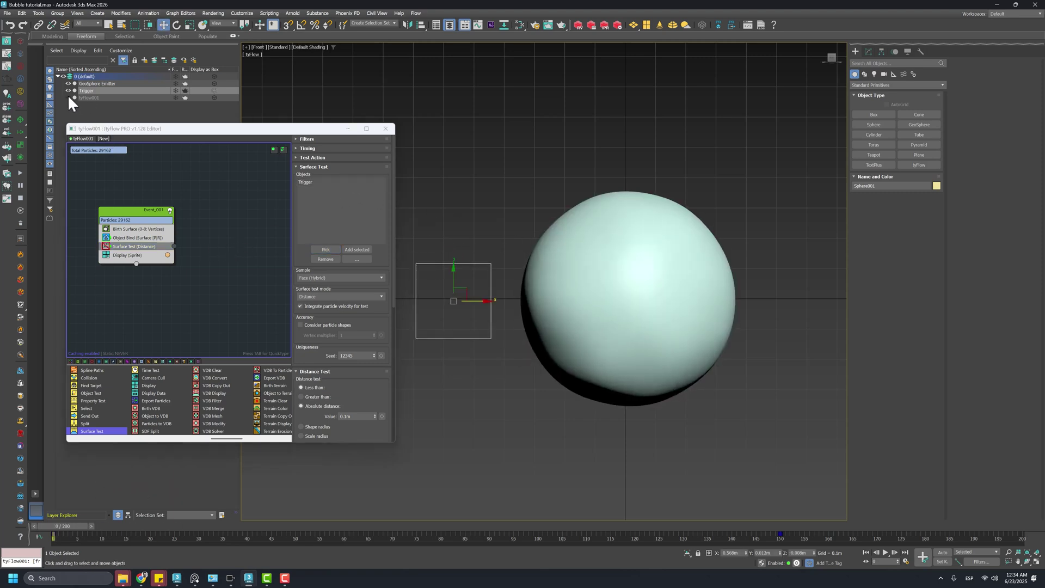
pyautogui.click(68, 98)
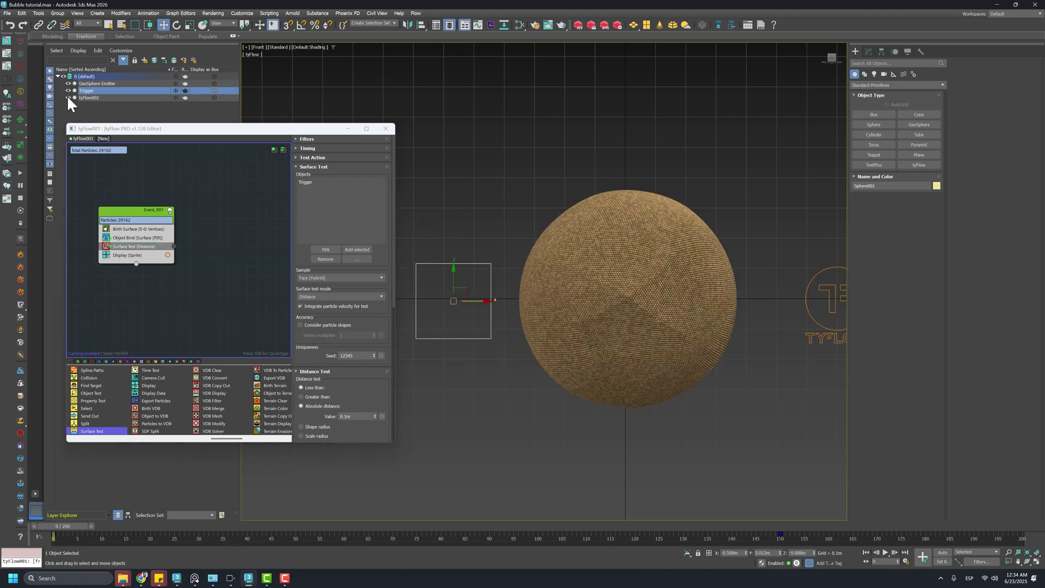
pyautogui.moveTo(71, 529); pyautogui.dragTo(184, 526)
pyautogui.moveTo(224, 525); pyautogui.dragTo(75, 525)
# - Re-enable Surface Test, scrub to frame 30, and add a new Display event, Event_002
pyautogui.click(104, 248)
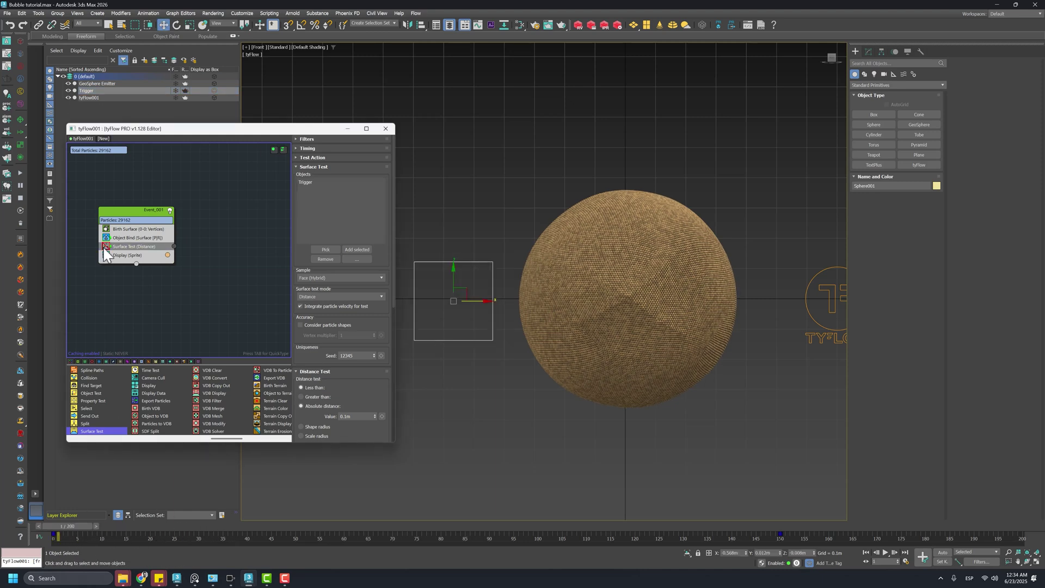
pyautogui.click(107, 248)
pyautogui.moveTo(78, 527); pyautogui.dragTo(83, 528)
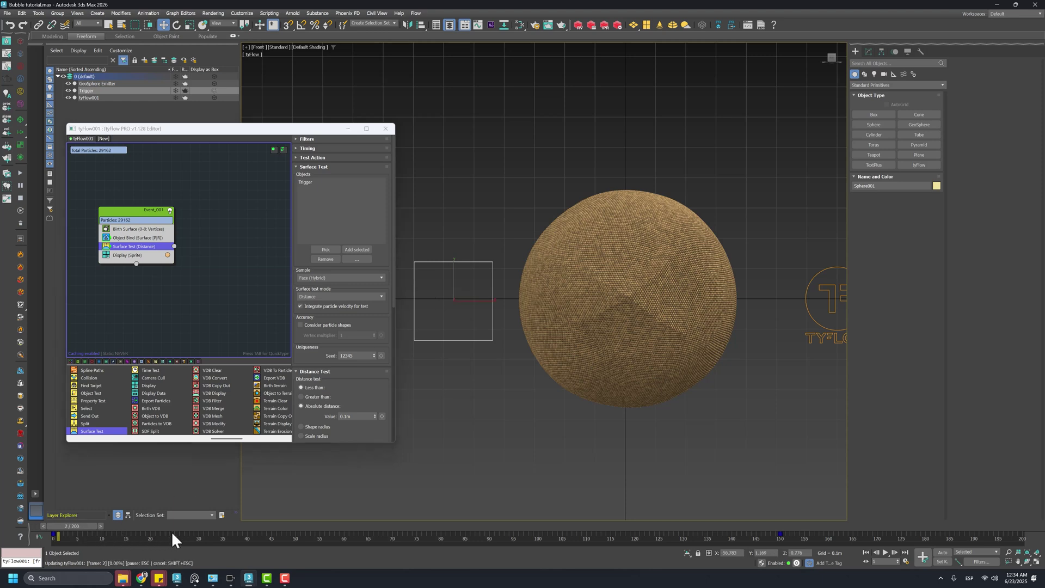
pyautogui.moveTo(173, 533); pyautogui.dragTo(199, 536)
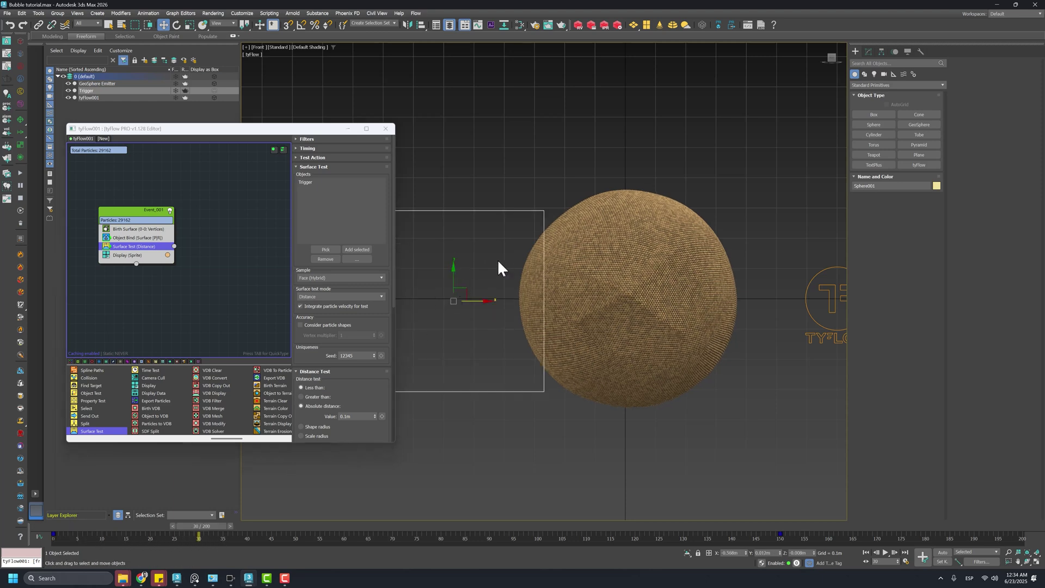
pyautogui.moveTo(148, 386); pyautogui.dragTo(208, 249)
# - Wire Surface Test to Event_002 and set its Display mode to Sprites
pyautogui.click(231, 272)
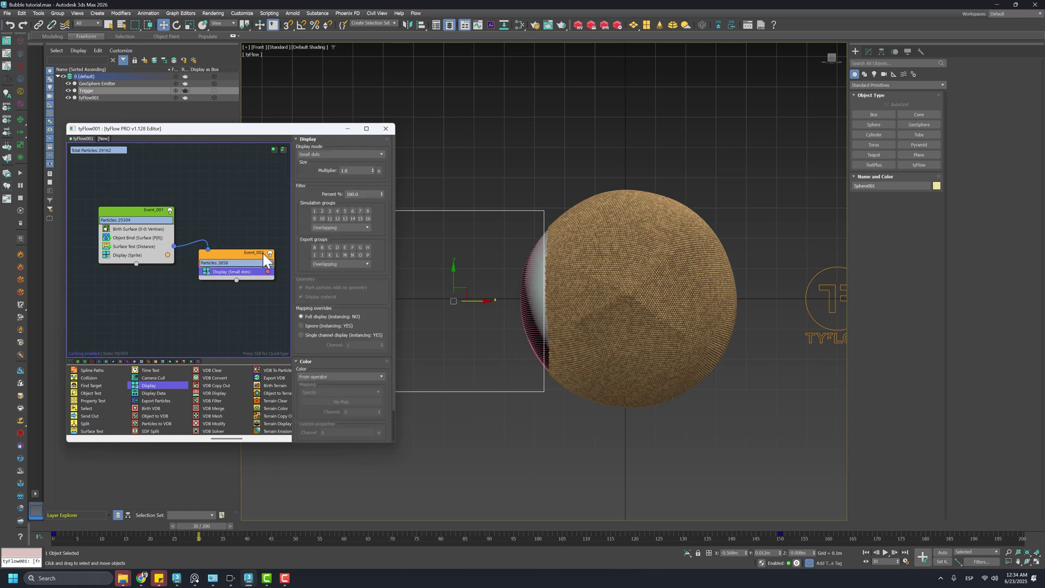
pyautogui.click(335, 155)
pyautogui.click(325, 194)
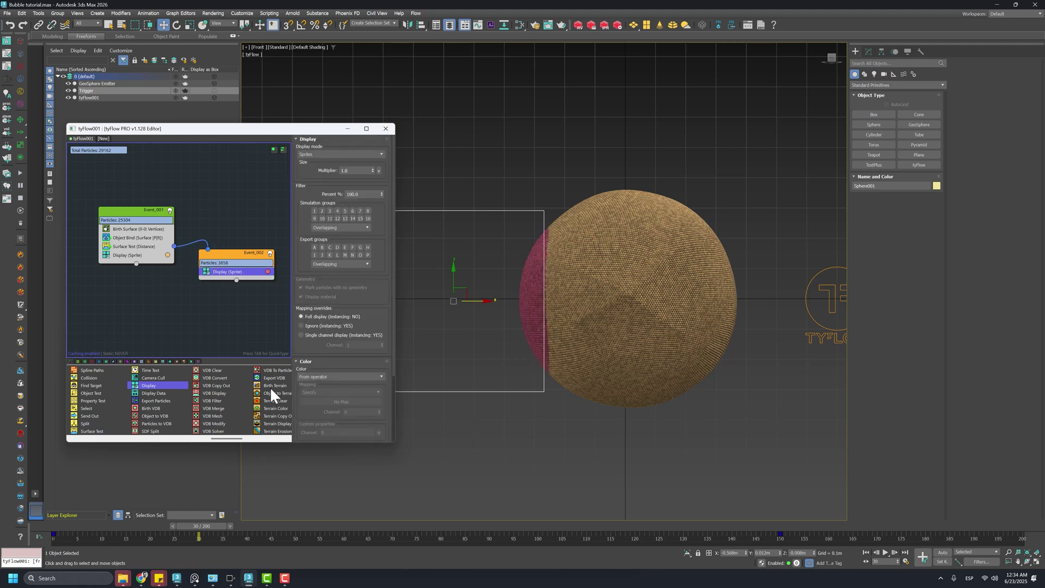
pyautogui.moveTo(213, 527); pyautogui.dragTo(482, 348)
# - In Perspective view, scrub the timeline to preview red particles spreading over the sphere
pyautogui.press('w')
pyautogui.press('p')
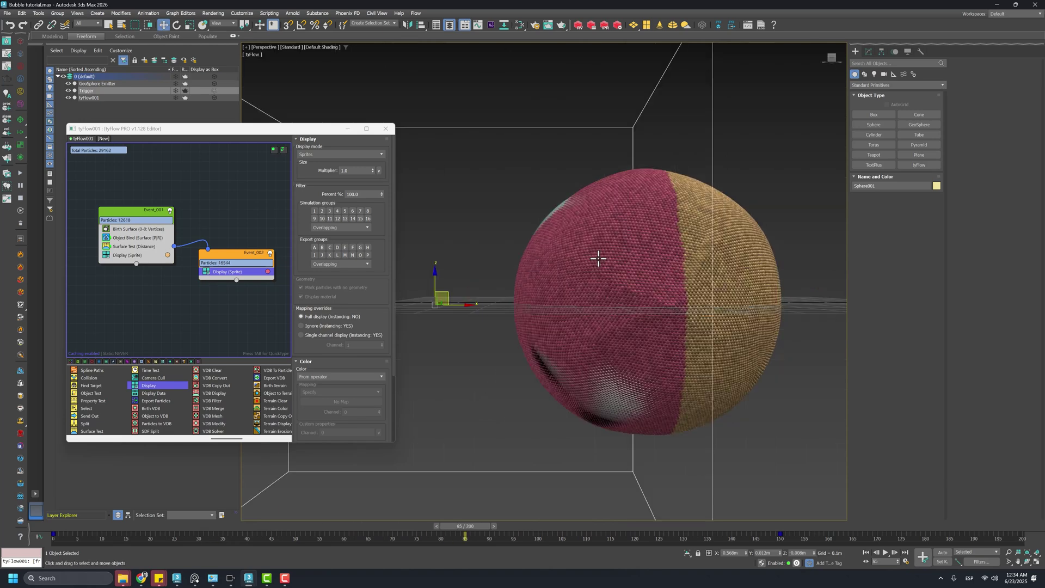
pyautogui.keyDown('alt'); pyautogui.moveTo(599, 256); pyautogui.dragTo(597, 227, button='middle'); pyautogui.keyUp('alt')
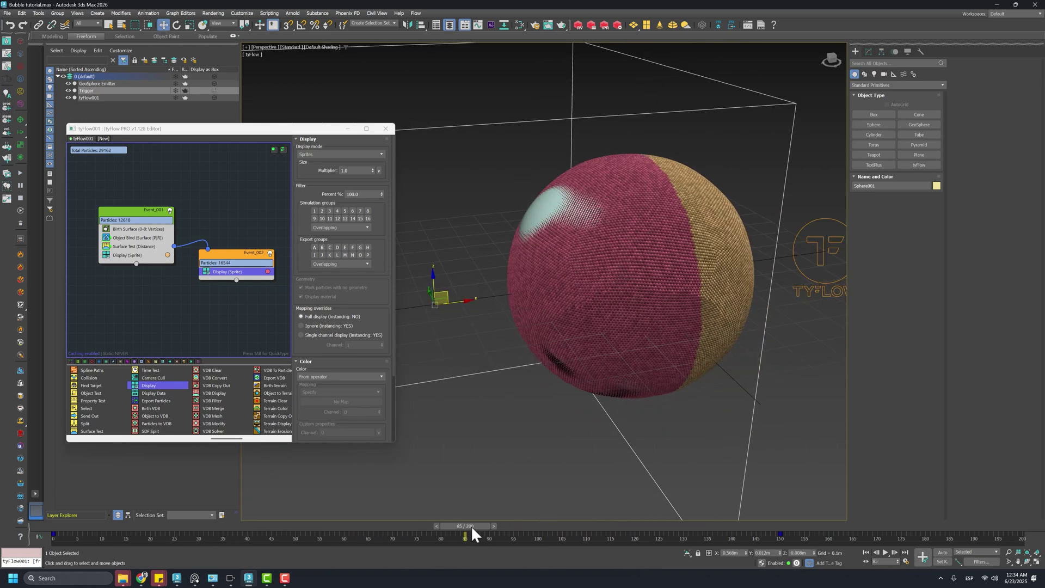
pyautogui.moveTo(466, 535); pyautogui.dragTo(384, 537)
pyautogui.moveTo(400, 423); pyautogui.dragTo(172, 450)
pyautogui.press('Home')
pyautogui.press('w')
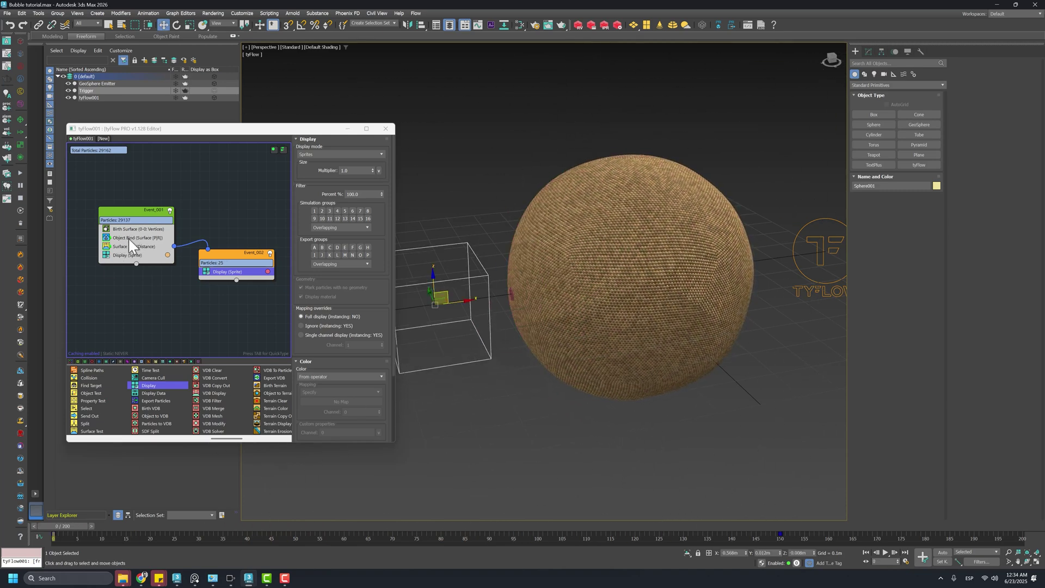
pyautogui.click(91, 526)
pyautogui.moveTo(91, 531); pyautogui.dragTo(282, 433)
pyautogui.press('Home')
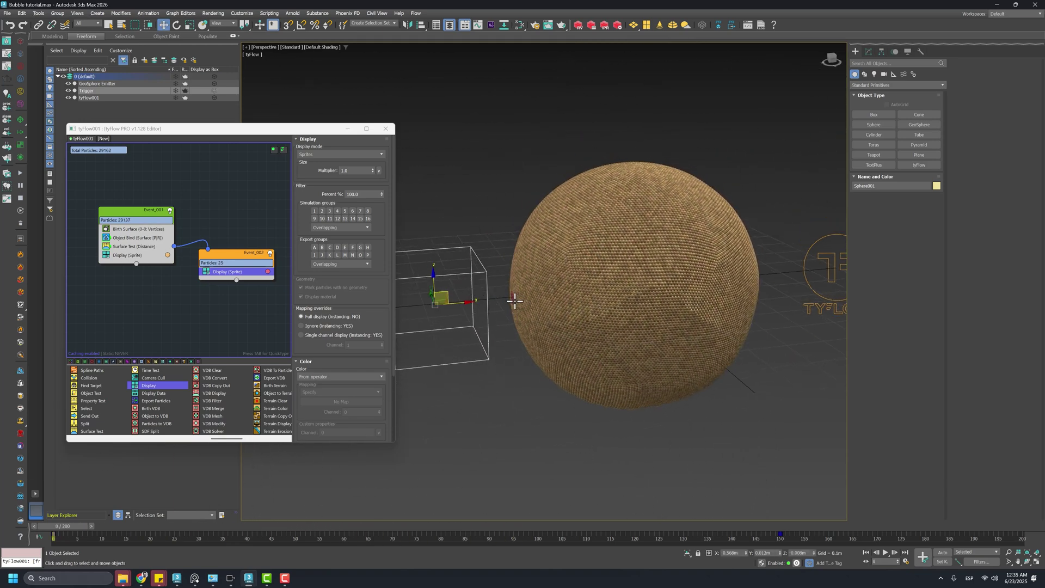
# - Keyframe the Trigger box scaled down at frame 0 using Auto Key
pyautogui.click(190, 25)
pyautogui.click(456, 155)
pyautogui.click(489, 274)
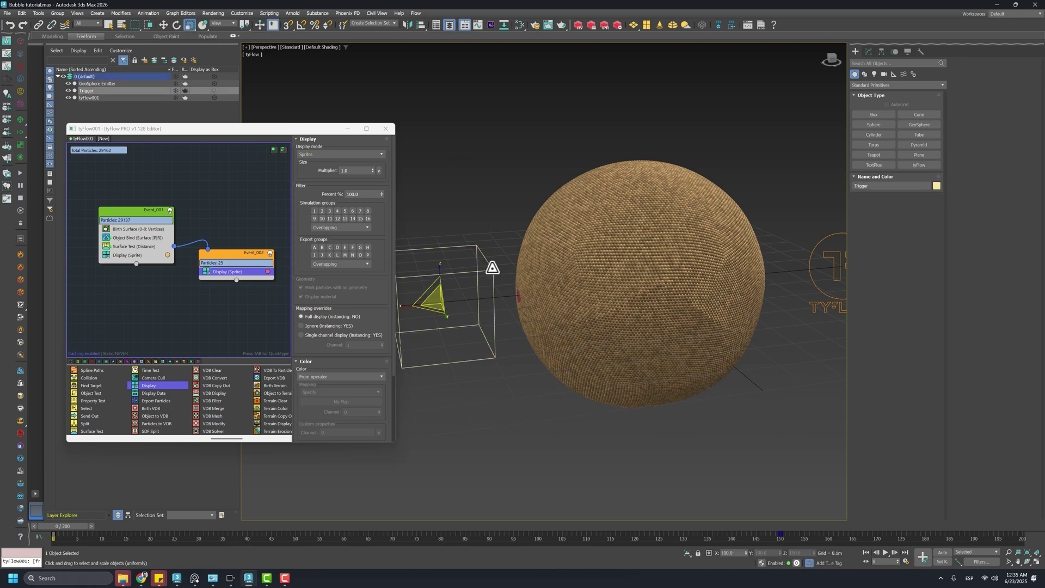
pyautogui.click(941, 553)
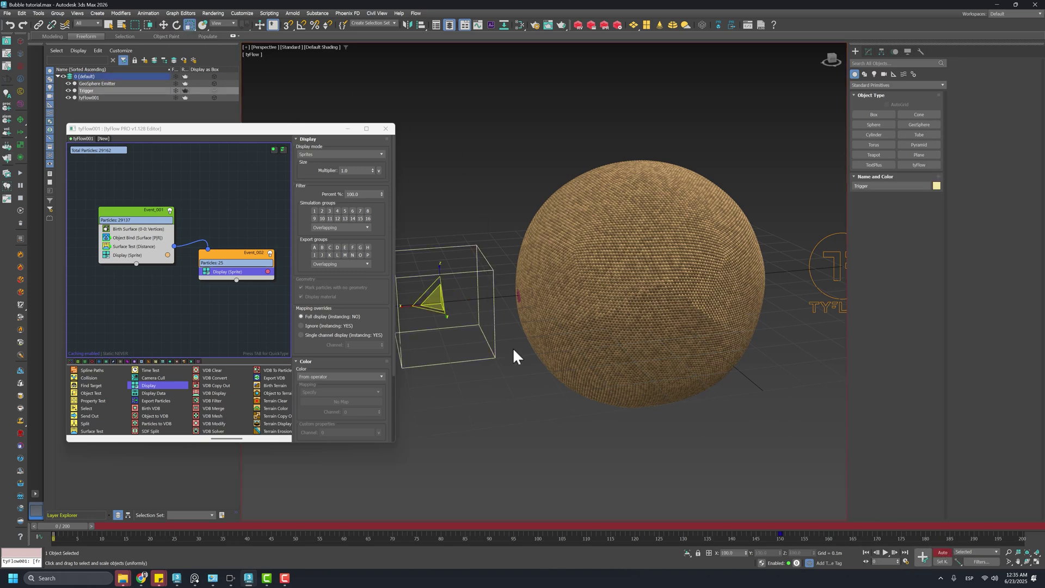
pyautogui.moveTo(434, 297); pyautogui.dragTo(718, 450)
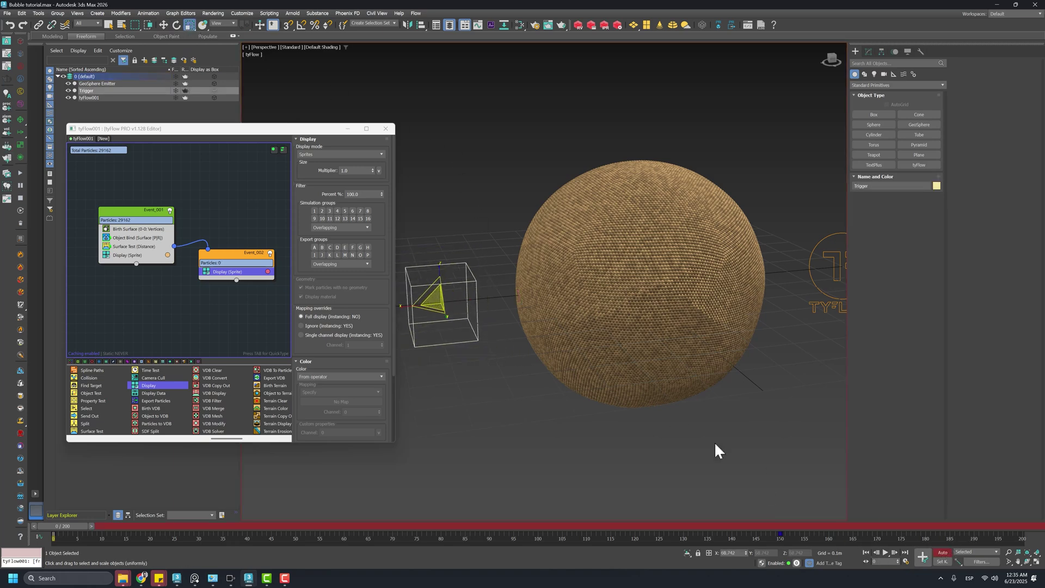
pyautogui.click(944, 553)
# - Set the Surface Test mode to Volume (inside) and preview around frame 18
pyautogui.click(143, 246)
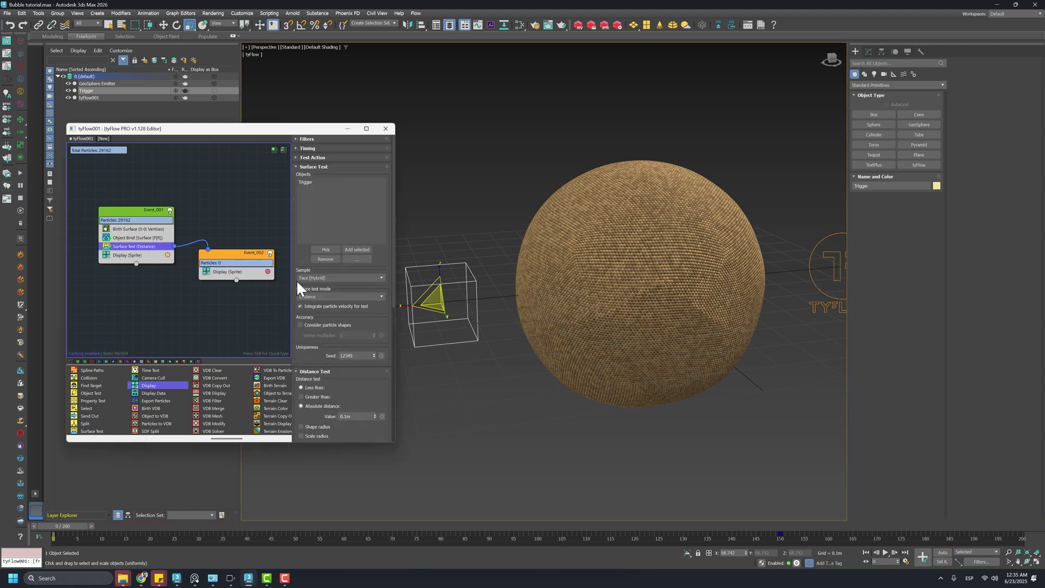
pyautogui.scroll(-5, 326, 275)
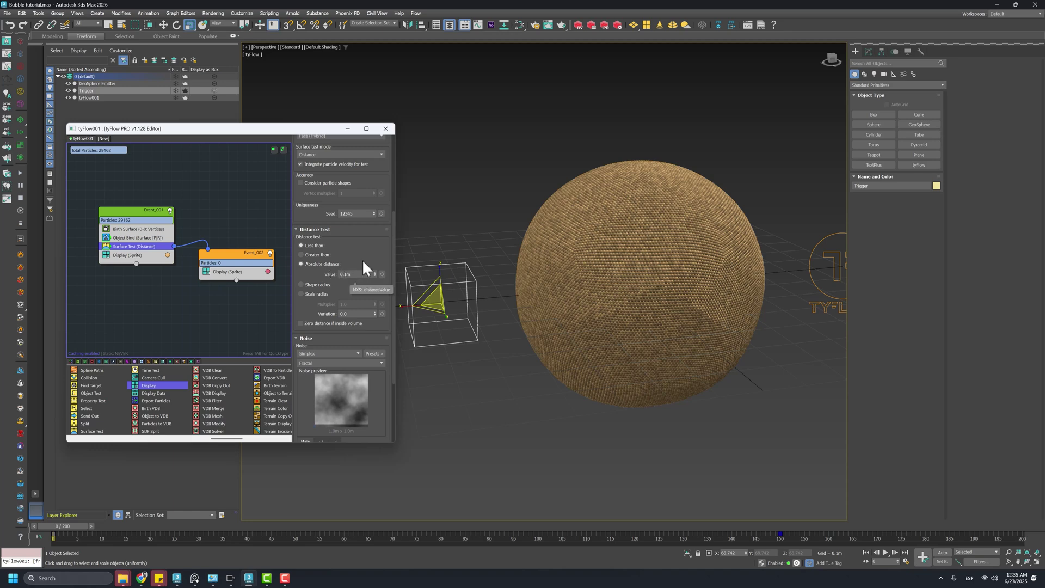
pyautogui.scroll(4, 364, 261)
pyautogui.click(342, 258)
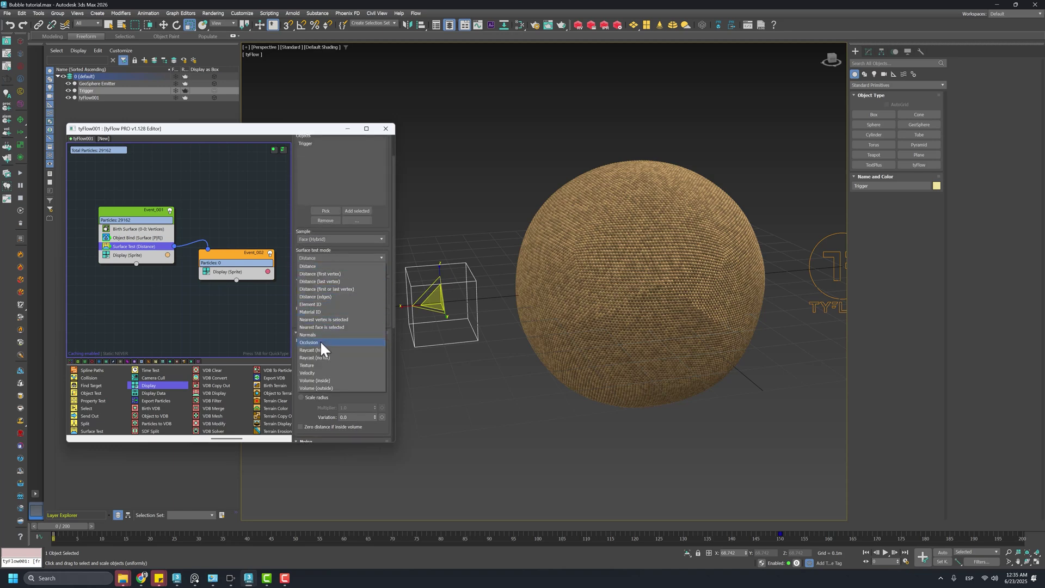
pyautogui.click(328, 381)
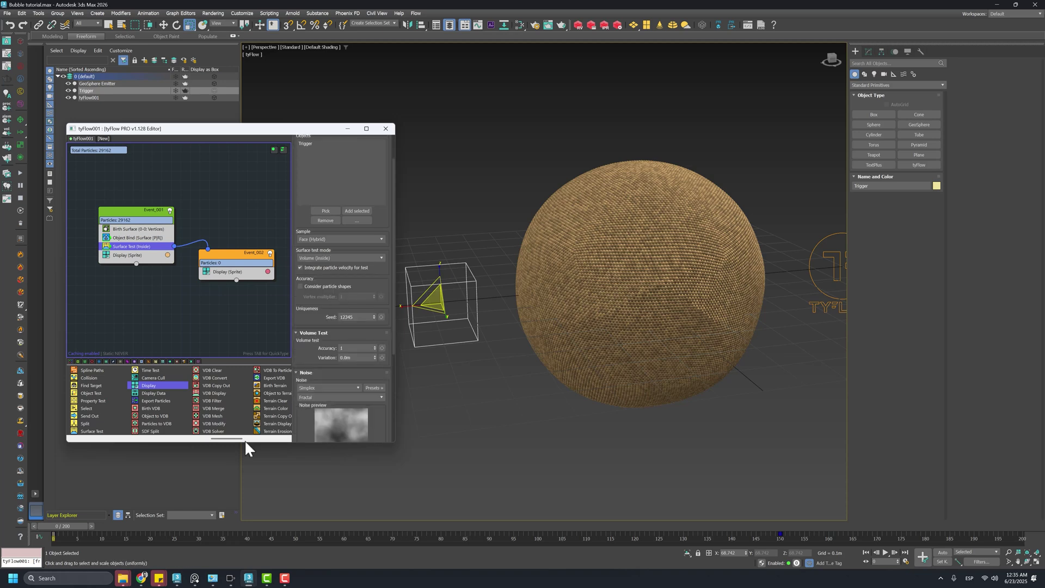
pyautogui.moveTo(79, 527); pyautogui.dragTo(281, 527)
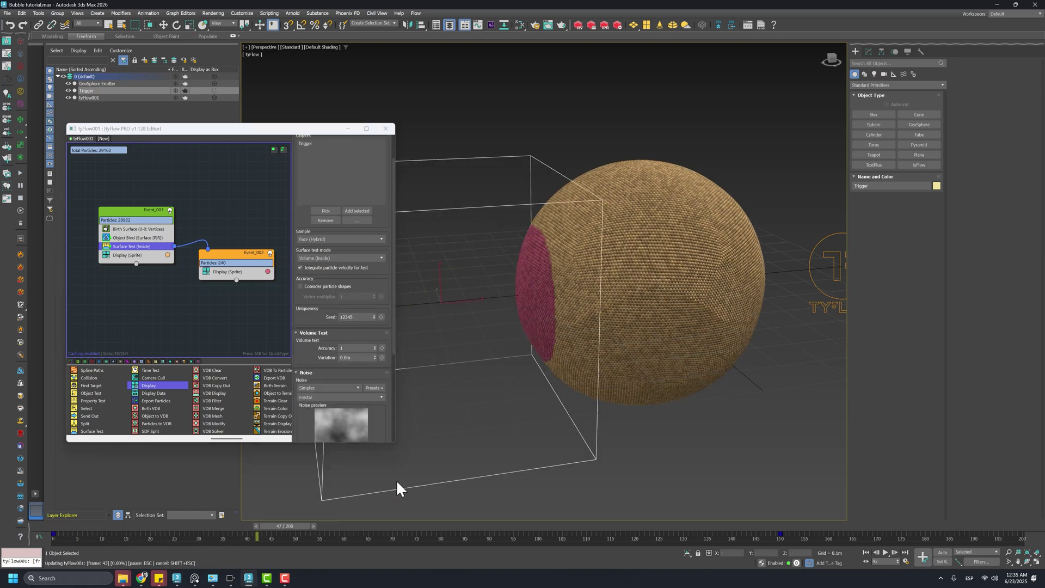
pyautogui.moveTo(469, 474); pyautogui.dragTo(105, 487)
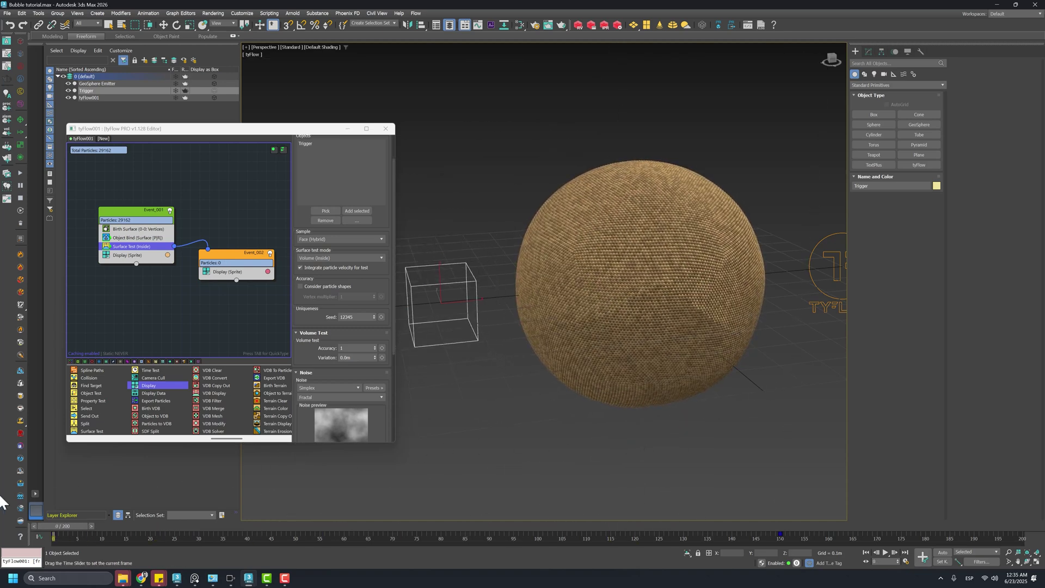
# - Re-key the Trigger box's scale slightly smaller with Auto Key
pyautogui.press('r')
pyautogui.click(944, 552)
pyautogui.click(433, 242)
pyautogui.moveTo(446, 265)
pyautogui.mouseDown()
pyautogui.moveTo(440, 298)
pyautogui.moveTo(446, 245)
pyautogui.moveTo(447, 263)
pyautogui.mouseUp()
pyautogui.moveTo(68, 526); pyautogui.dragTo(677, 510)
pyautogui.press('Home')
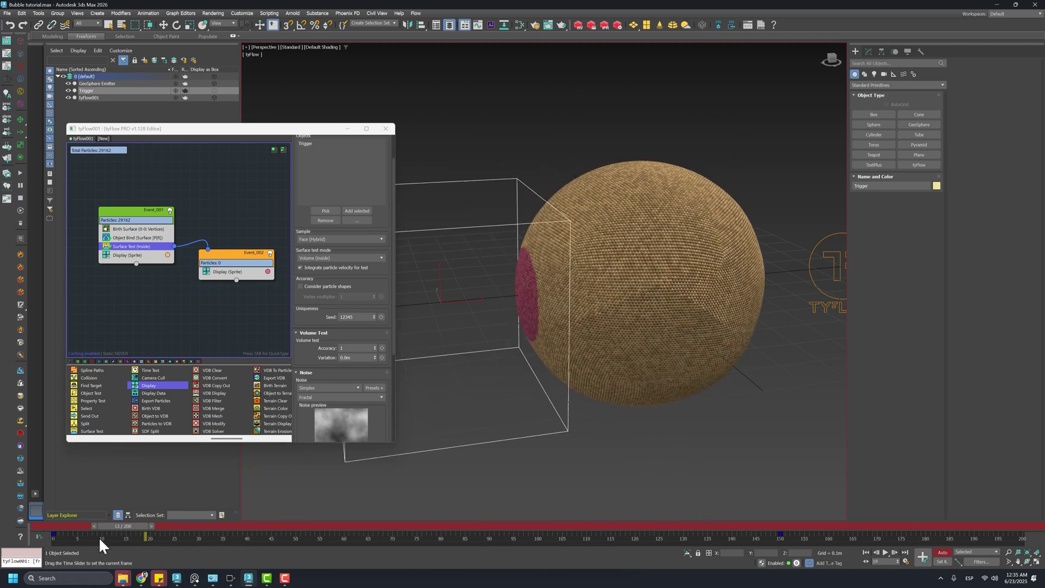
pyautogui.press('r')
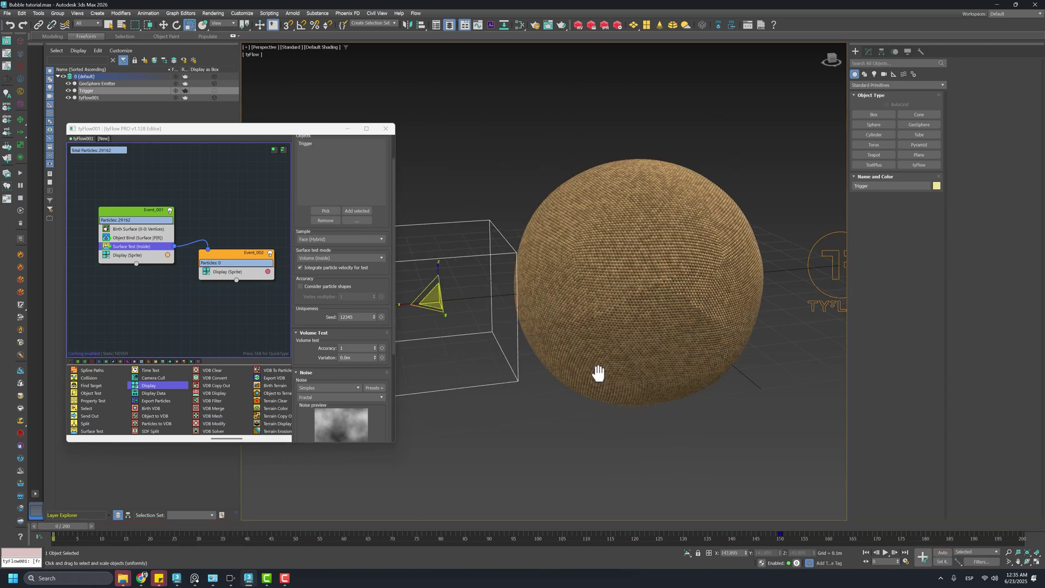
# - Save Bubble tutorial.max and preview the burst at frame 75
pyautogui.hotkey('ctrl', 's')
pyautogui.moveTo(597, 369); pyautogui.dragTo(518, 384, button='middle')
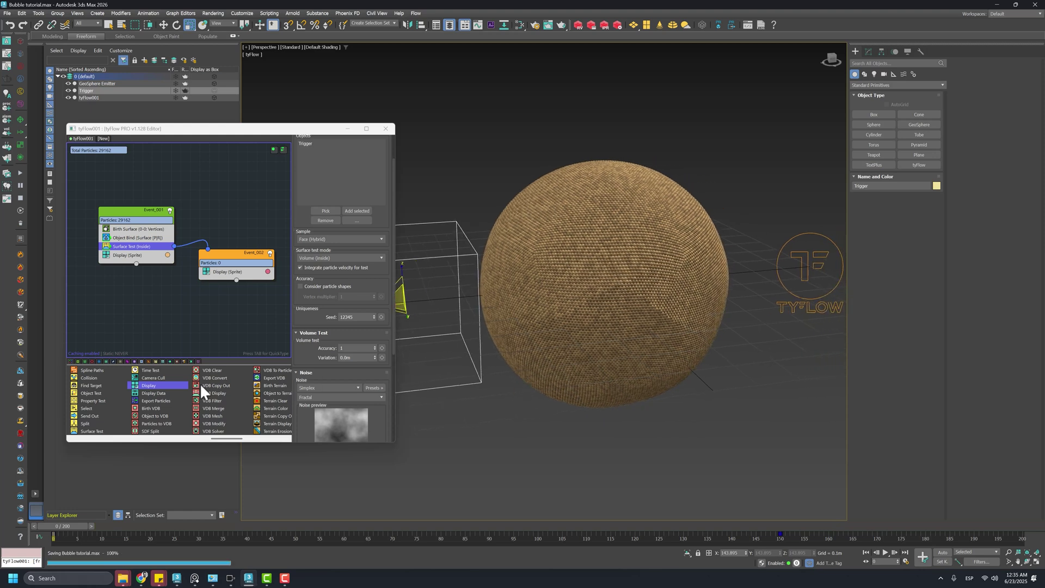
pyautogui.moveTo(442, 319); pyautogui.dragTo(468, 330, button='middle')
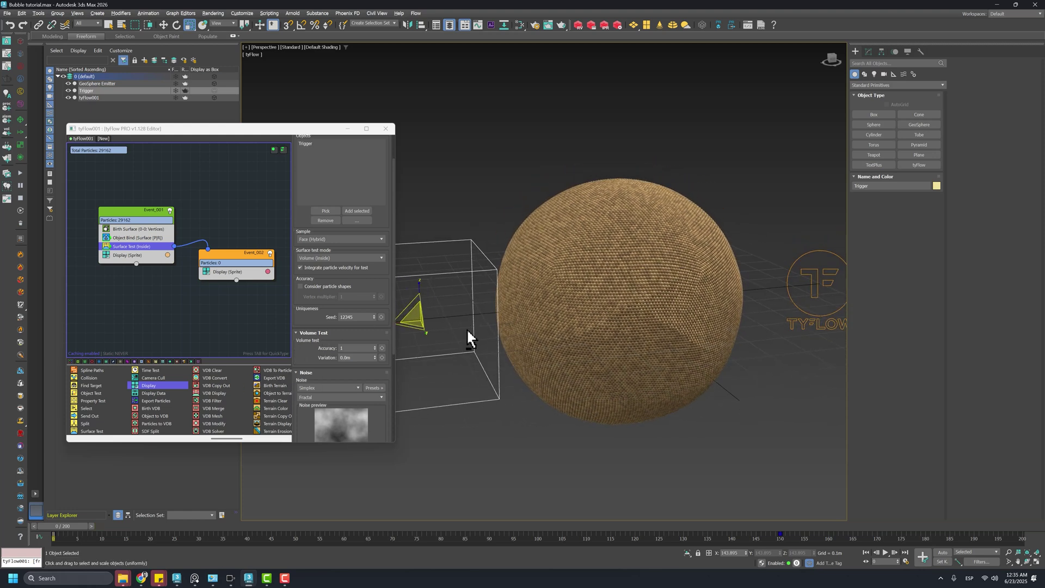
pyautogui.moveTo(78, 529); pyautogui.dragTo(436, 424)
pyautogui.press('Home')
pyautogui.press('r')
# - Add a Surface Force to Event_002 targeting GeoSphere Emitter
pyautogui.hscroll(3, 150, 385)
pyautogui.hscroll(-3, 150, 385)
pyautogui.hscroll(-3, 150, 386)
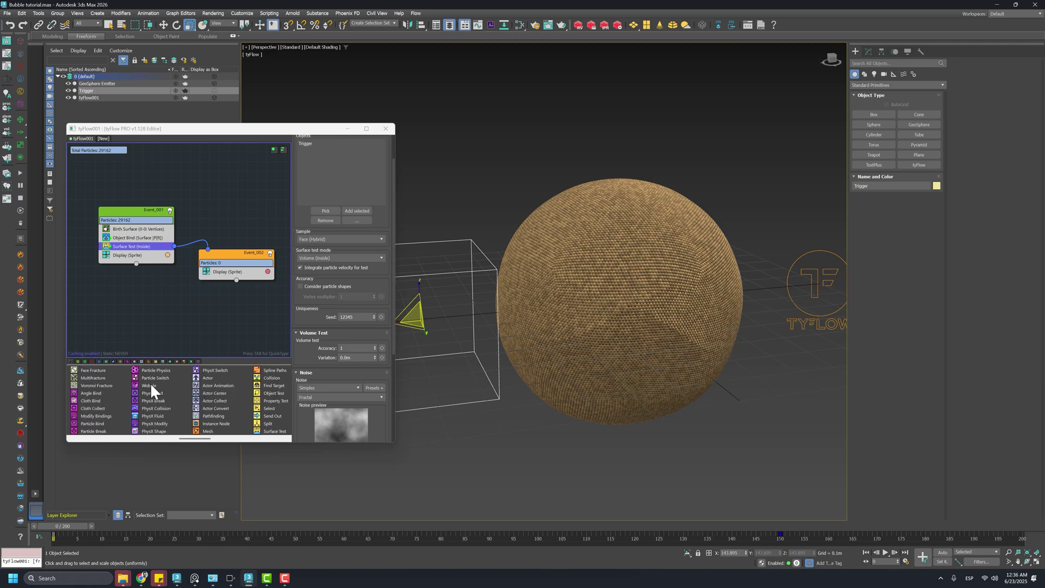
pyautogui.hscroll(-3, 150, 383)
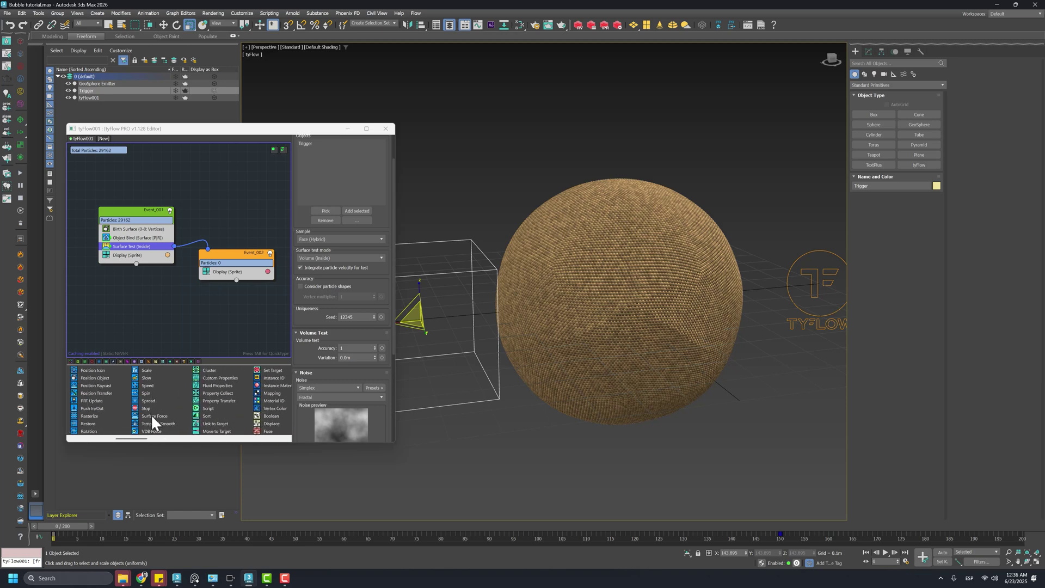
pyautogui.moveTo(153, 418); pyautogui.dragTo(233, 275)
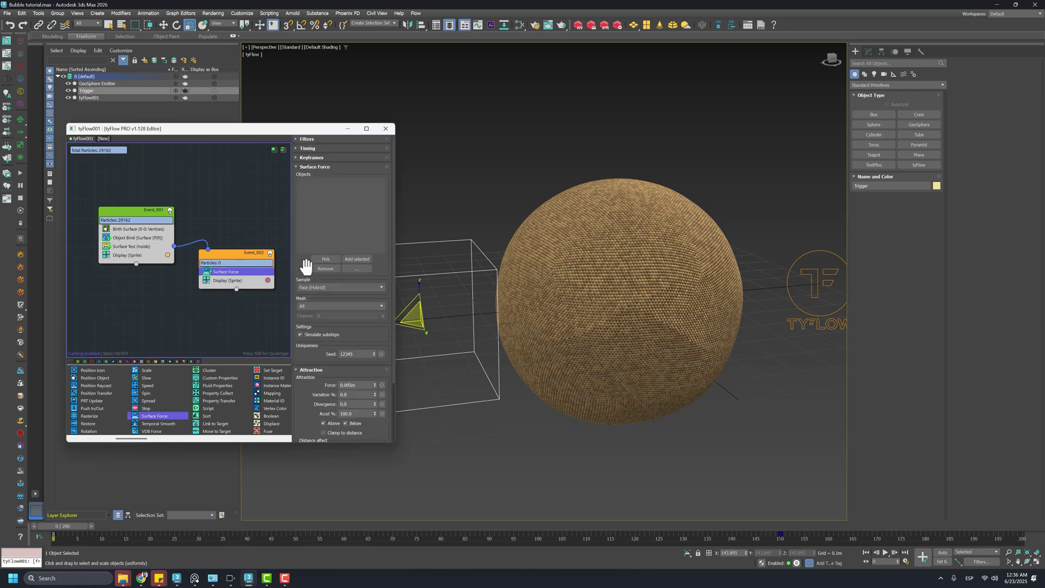
pyautogui.moveTo(529, 261); pyautogui.dragTo(524, 266, button='middle')
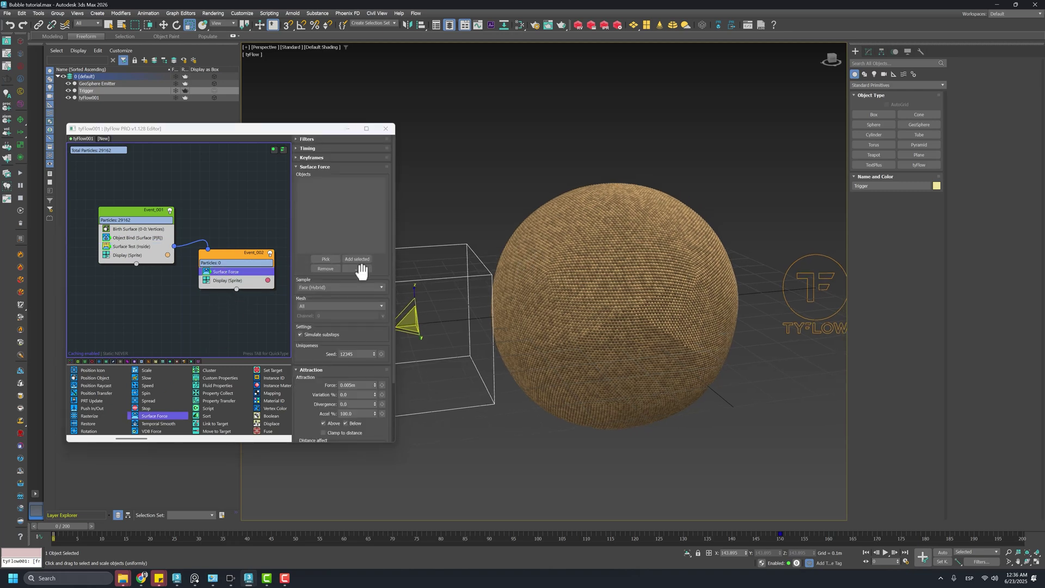
pyautogui.click(325, 260)
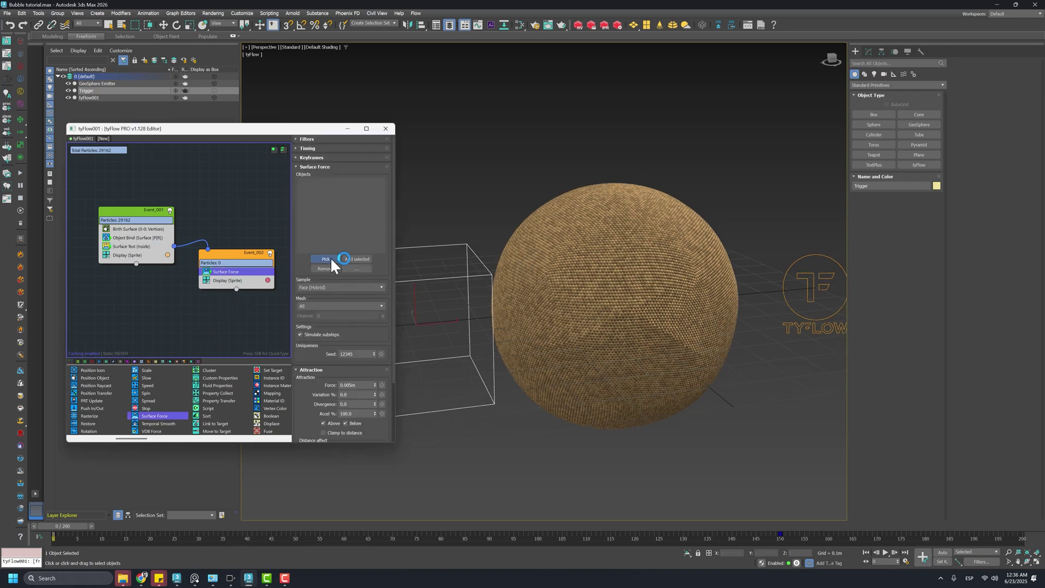
pyautogui.click(98, 83)
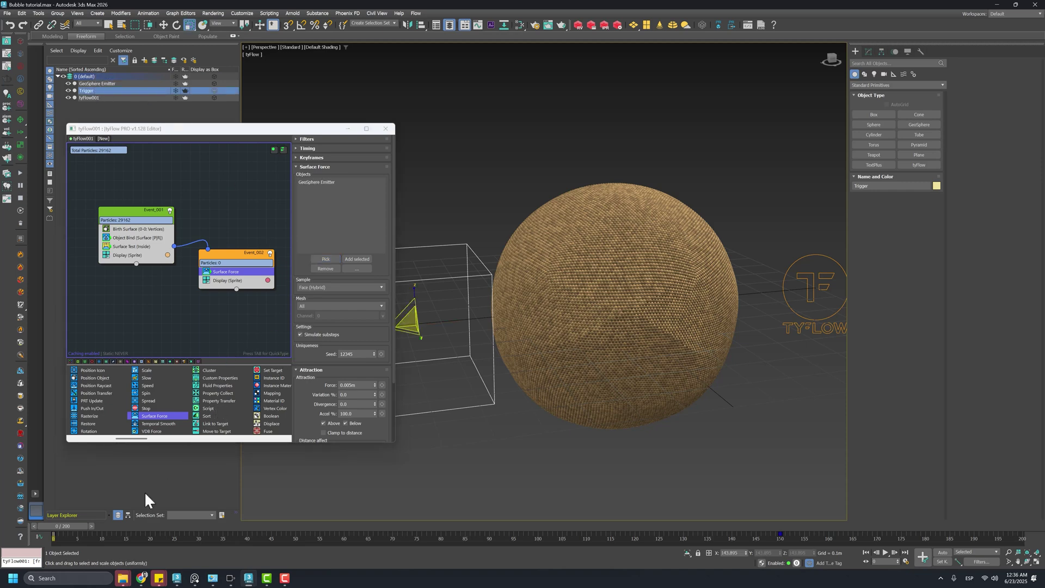
# - Scrub the simulation between frames 0 and 42 to test the surface force
pyautogui.moveTo(75, 526); pyautogui.dragTo(210, 547)
pyautogui.press('r')
pyautogui.scroll(4, 519, 306)
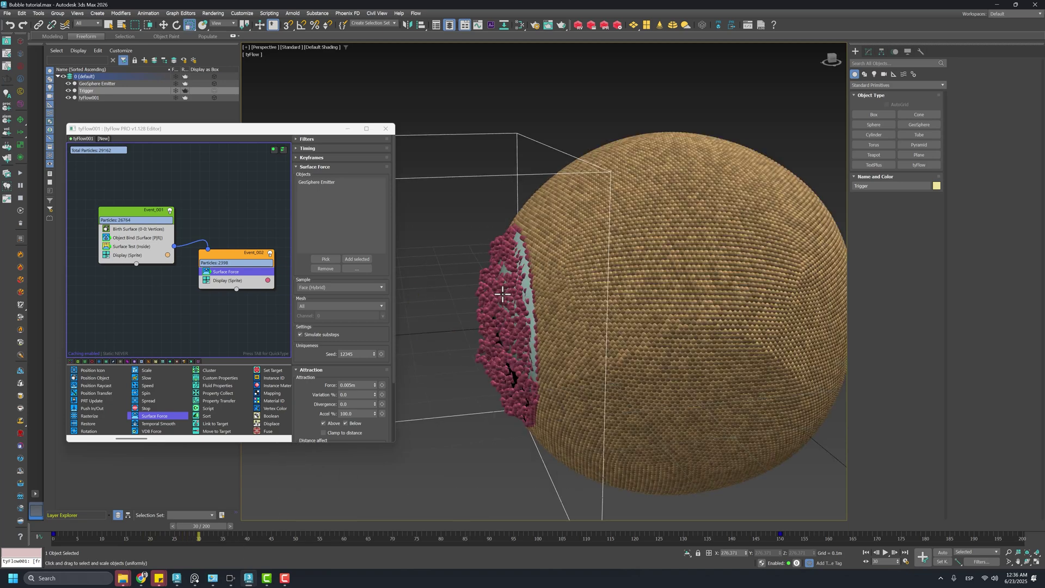
pyautogui.moveTo(208, 527); pyautogui.dragTo(50, 469)
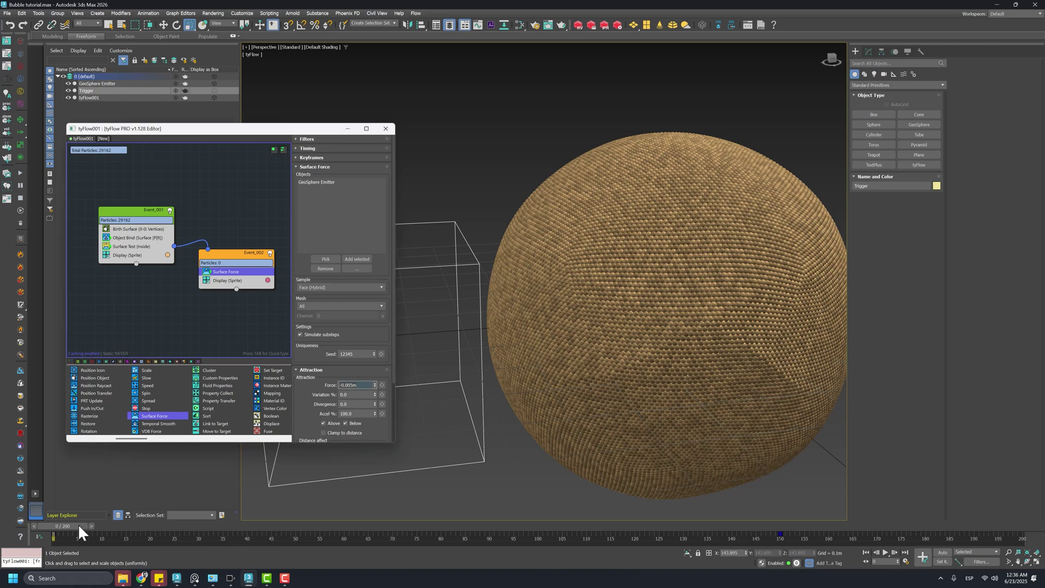
pyautogui.moveTo(78, 526); pyautogui.dragTo(147, 530)
pyautogui.press('r')
pyautogui.scroll(-4, 492, 358)
pyautogui.keyDown('alt'); pyautogui.moveTo(469, 318); pyautogui.dragTo(386, 402, button='middle'); pyautogui.keyUp('alt')
pyautogui.scroll(4, 532, 318)
pyautogui.moveTo(151, 538); pyautogui.dragTo(28, 539)
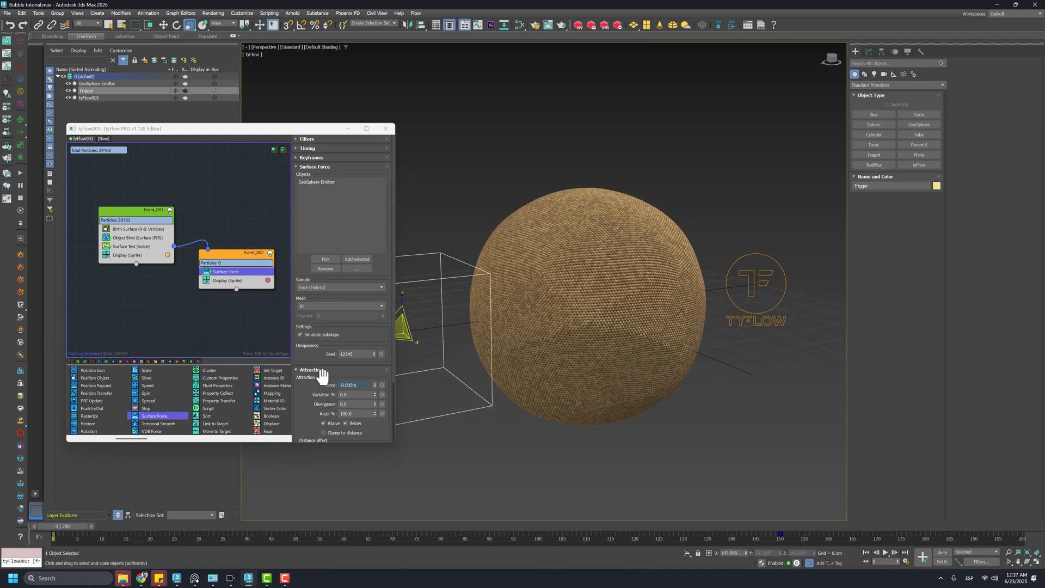
# - Uncheck Below and set the Surface Force attraction to -0.001m
pyautogui.moveTo(311, 415); pyautogui.dragTo(318, 400)
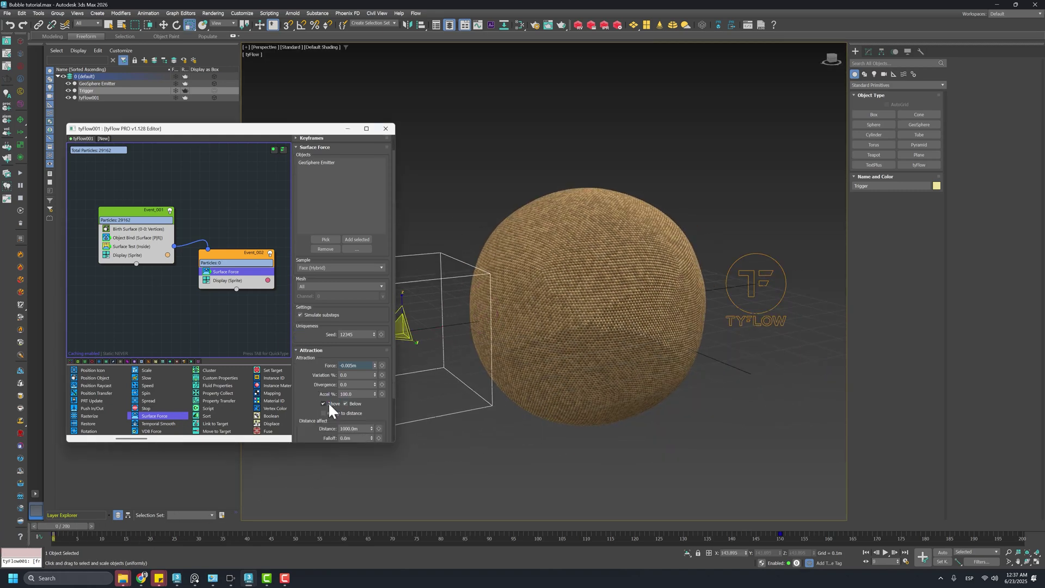
pyautogui.click(345, 404)
pyautogui.moveTo(87, 525); pyautogui.dragTo(153, 529)
pyautogui.keyDown('alt'); pyautogui.moveTo(496, 334); pyautogui.dragTo(469, 338, button='middle'); pyautogui.keyUp('alt')
pyautogui.press('r')
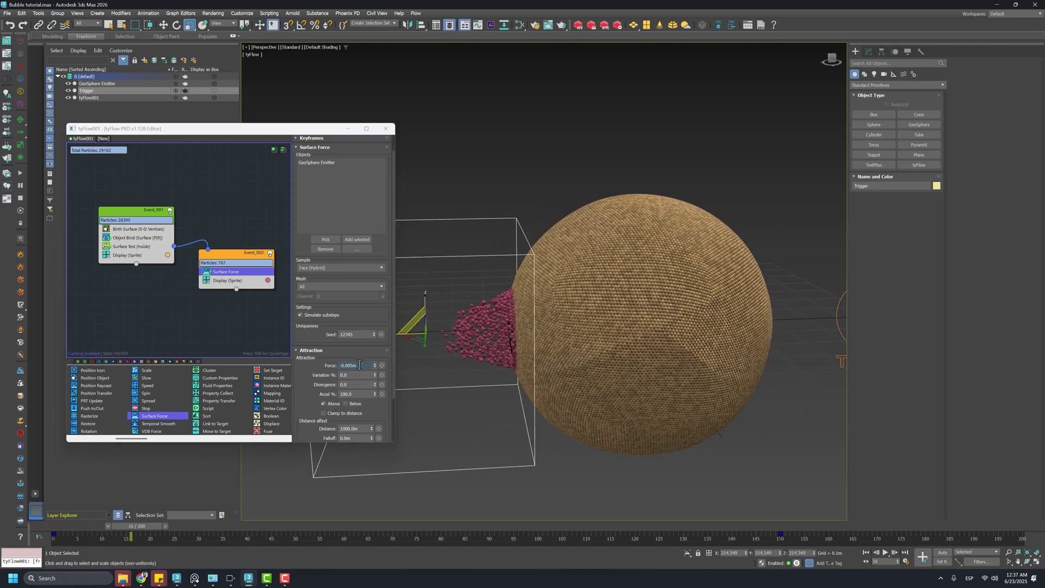
pyautogui.click(352, 368)
pyautogui.write('-0.001')
pyautogui.press('Return')
pyautogui.moveTo(152, 524); pyautogui.dragTo(129, 531)
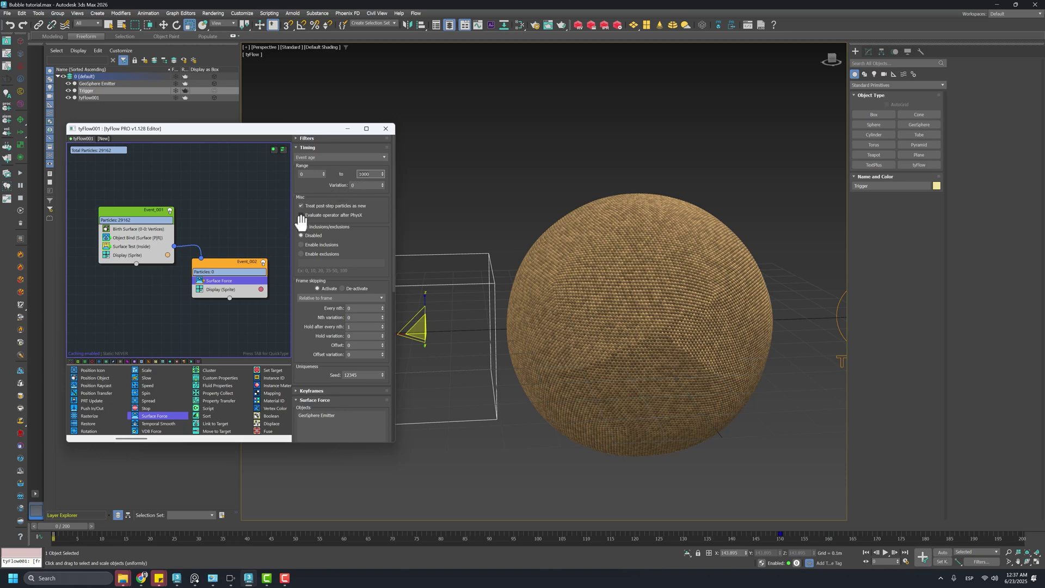
# - End the Surface Force event-age range at 2 and scrub to watch particles peel off
pyautogui.moveTo(229, 264); pyautogui.dragTo(232, 266)
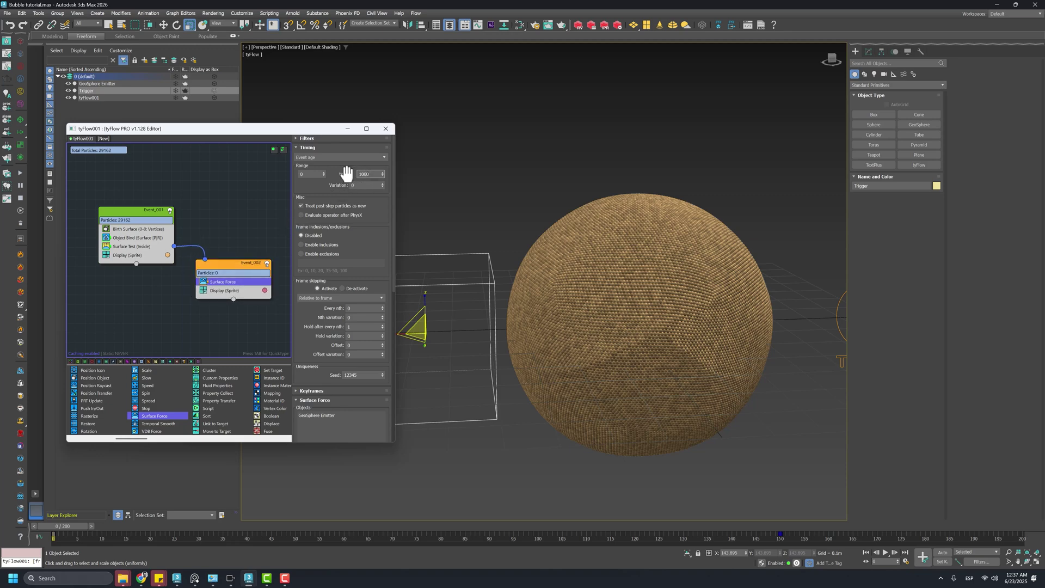
pyautogui.write('2')
pyautogui.press('Return')
pyautogui.moveTo(82, 526); pyautogui.dragTo(296, 382)
pyautogui.press('r')
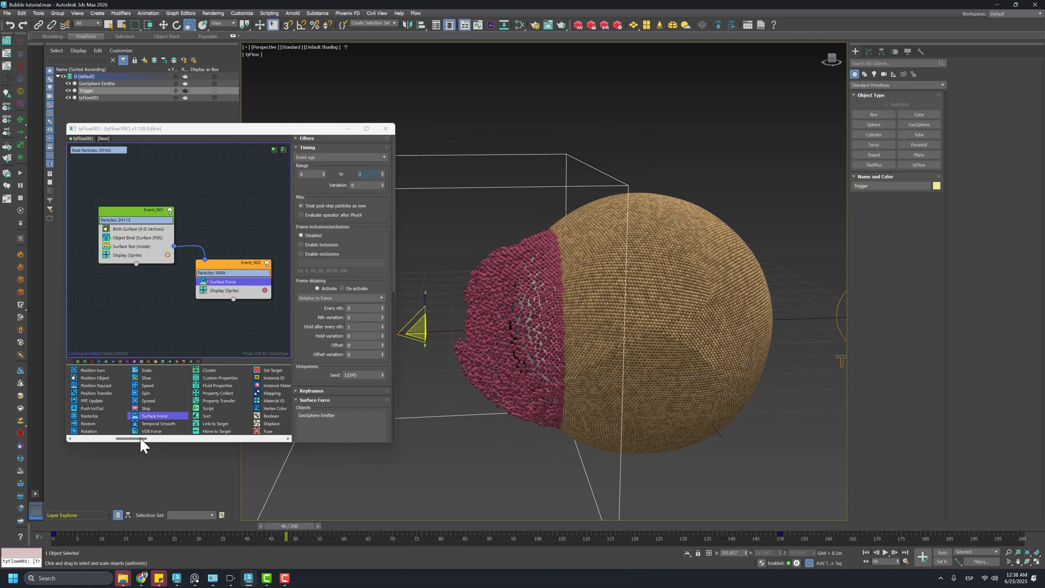
pyautogui.moveTo(140, 438); pyautogui.dragTo(113, 406)
# - Add a Force operator to Event_002 below Surface Force
pyautogui.moveTo(227, 290); pyautogui.dragTo(229, 291)
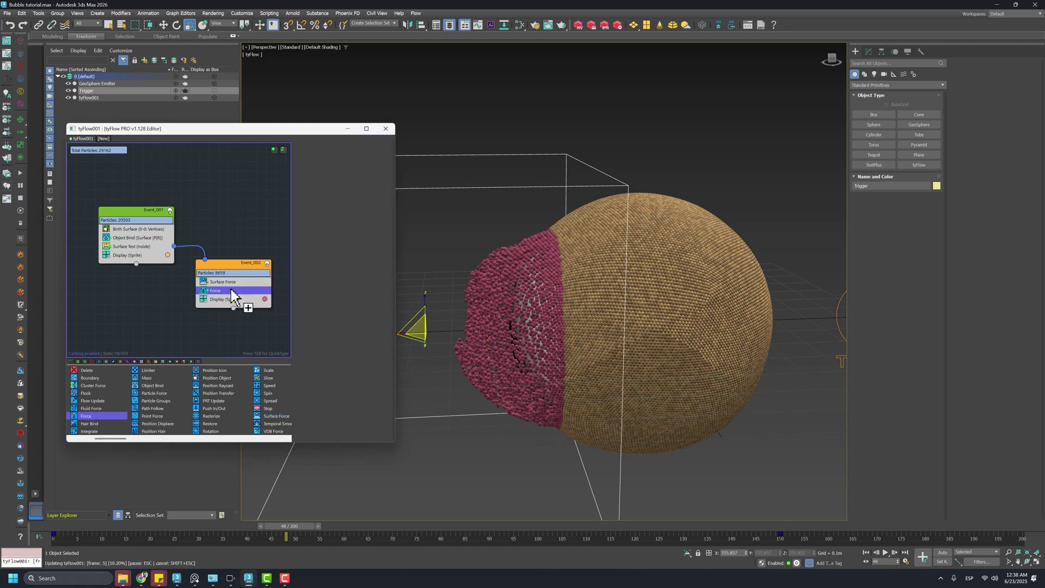
pyautogui.moveTo(298, 527); pyautogui.dragTo(146, 523)
pyautogui.press('r')
pyautogui.moveTo(314, 329); pyautogui.dragTo(313, 212)
pyautogui.moveTo(312, 383); pyautogui.dragTo(312, 307)
pyautogui.moveTo(182, 525); pyautogui.dragTo(152, 528)
# - Give the Force noise strength 0.01m and noise scale 20
pyautogui.write('1')
pyautogui.press('Return')
pyautogui.press('r')
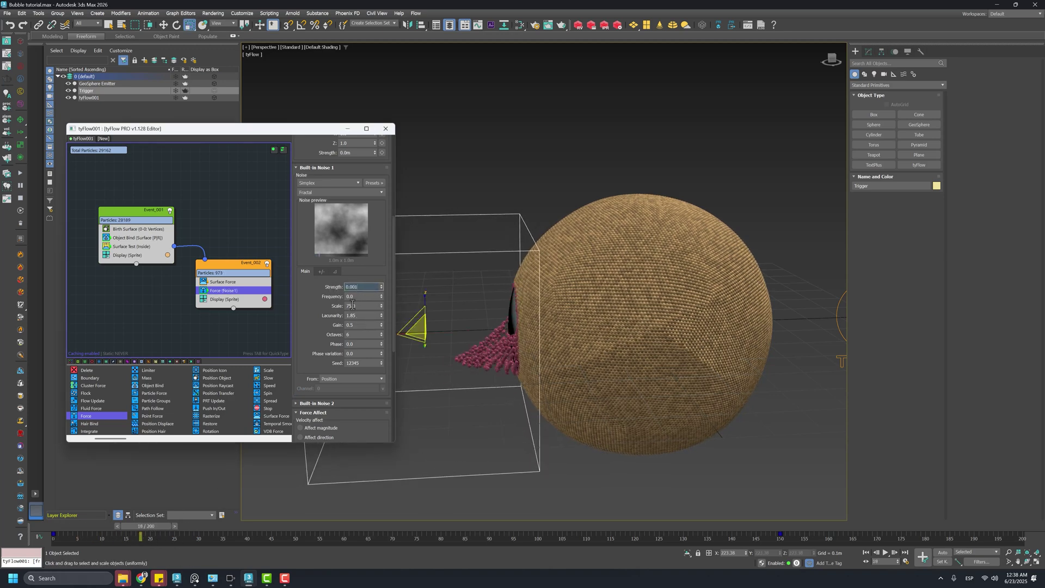
pyautogui.doubleClick(352, 305)
pyautogui.write('20')
pyautogui.press('Return')
pyautogui.moveTo(140, 536); pyautogui.dragTo(347, 547)
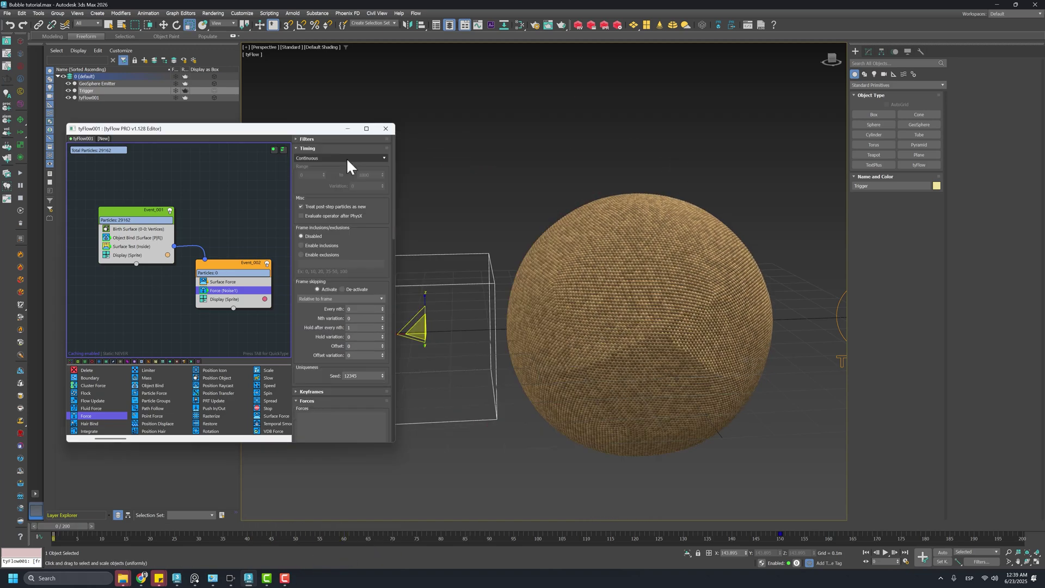
# - Set the Force timing to Event age and preview the result
pyautogui.click(348, 157)
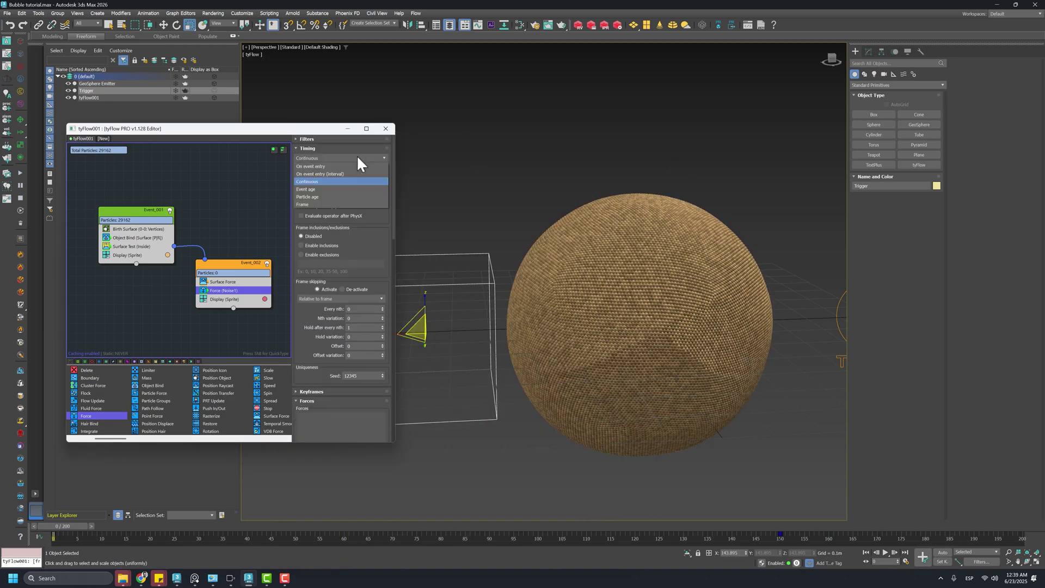
pyautogui.click(318, 191)
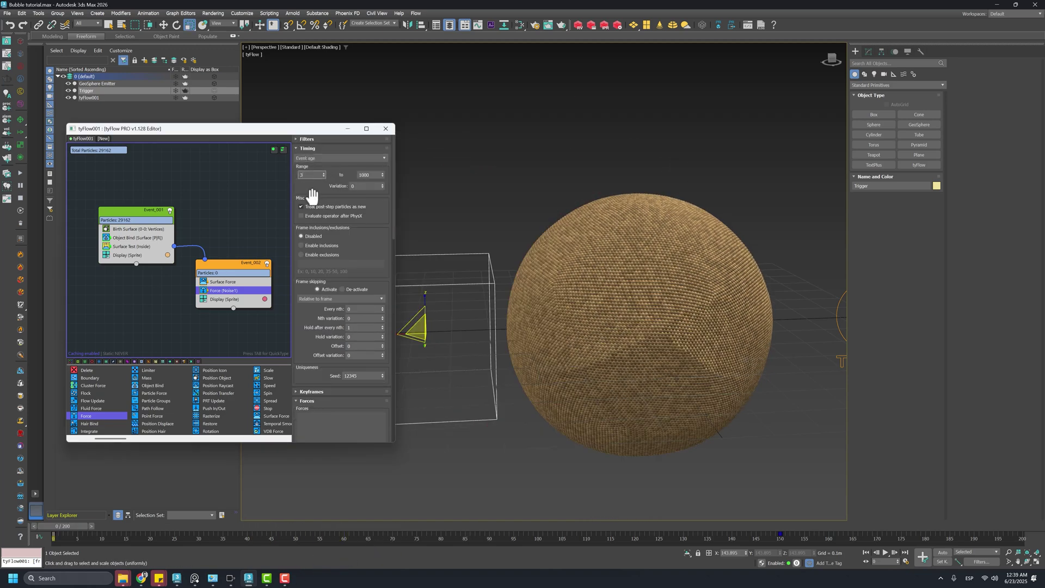
pyautogui.scroll(-5, 365, 240)
pyautogui.moveTo(77, 526); pyautogui.dragTo(202, 544)
pyautogui.press('r')
pyautogui.keyDown('alt'); pyautogui.moveTo(483, 279); pyautogui.dragTo(485, 262, button='middle'); pyautogui.keyUp('alt')
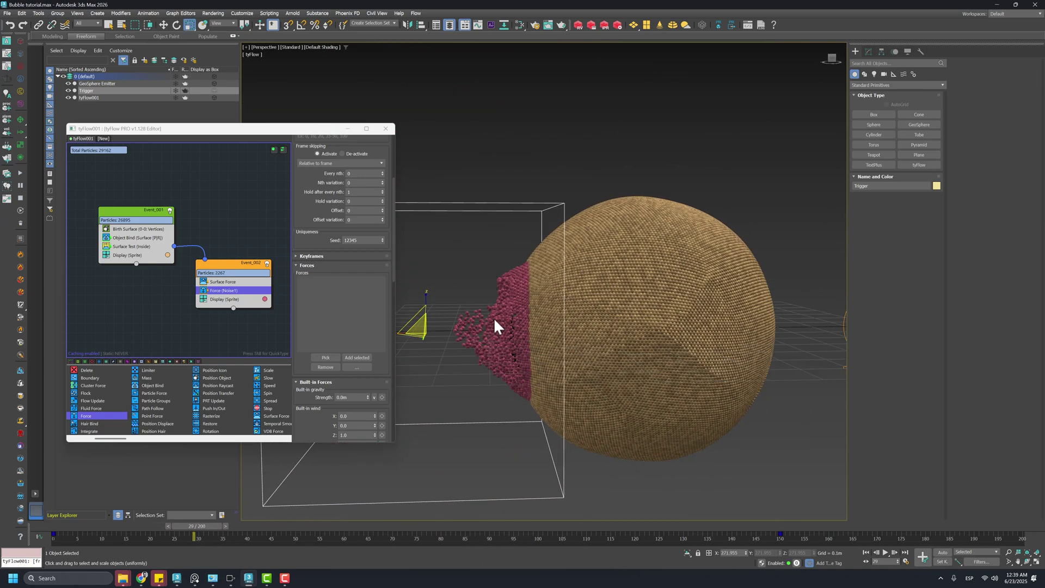
pyautogui.moveTo(203, 527); pyautogui.dragTo(57, 512)
# - Preview to frame 40, then add Particle Physics to Event_002 after Force
pyautogui.hscroll(3, 137, 423)
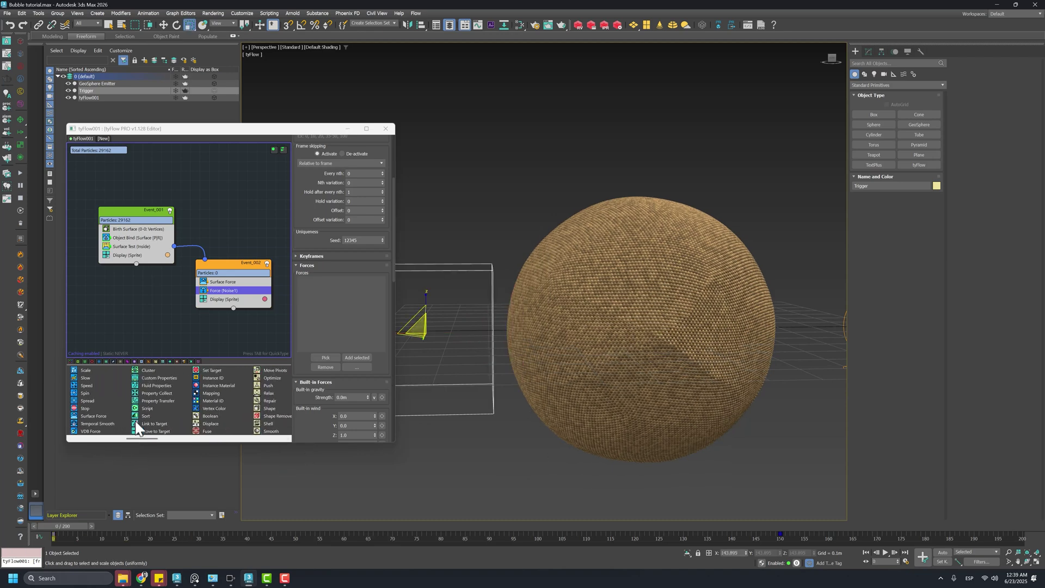
pyautogui.hscroll(3, 137, 428)
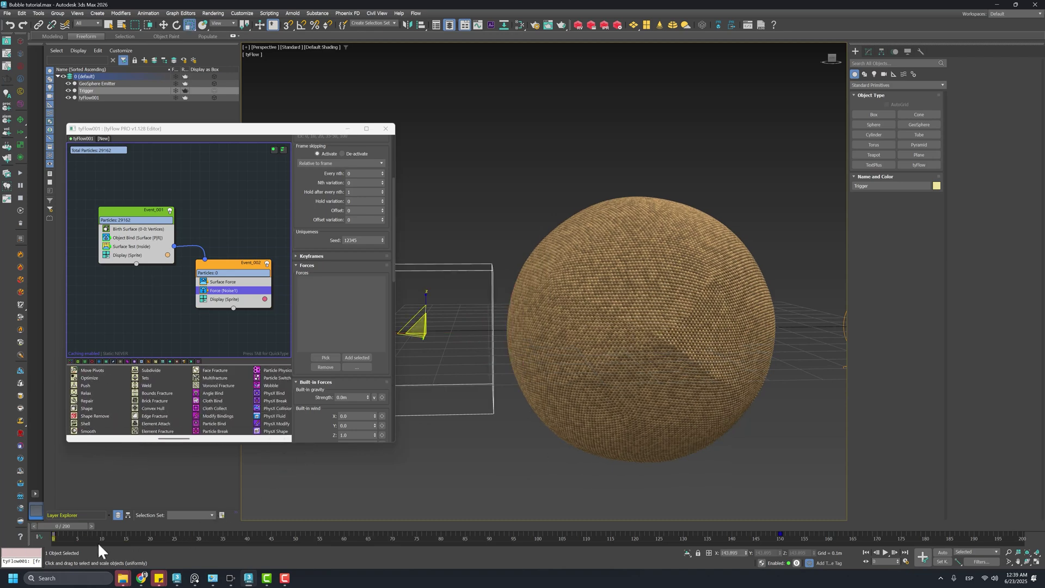
pyautogui.moveTo(81, 526); pyautogui.dragTo(55, 467)
pyautogui.press('r')
pyautogui.hscroll(2, 202, 400)
pyautogui.moveTo(218, 371); pyautogui.dragTo(240, 308)
# - Enable particle attractions in Particle Physics and preview around frame 16
pyautogui.moveTo(253, 298); pyautogui.dragTo(324, 280, button='middle')
pyautogui.click(318, 183)
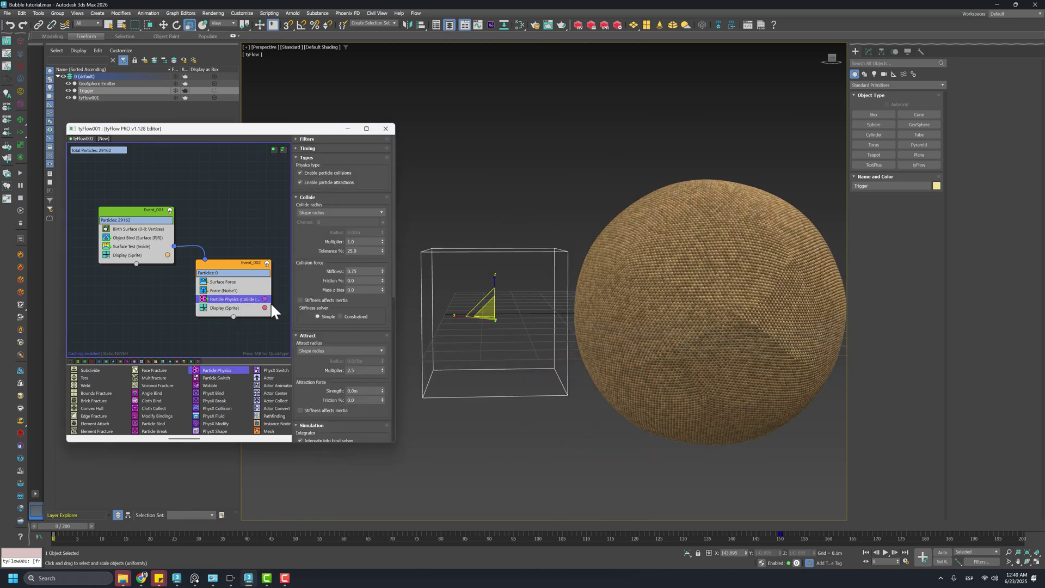
pyautogui.moveTo(80, 528); pyautogui.dragTo(317, 529)
pyautogui.press('r')
pyautogui.scroll(-4, 526, 318)
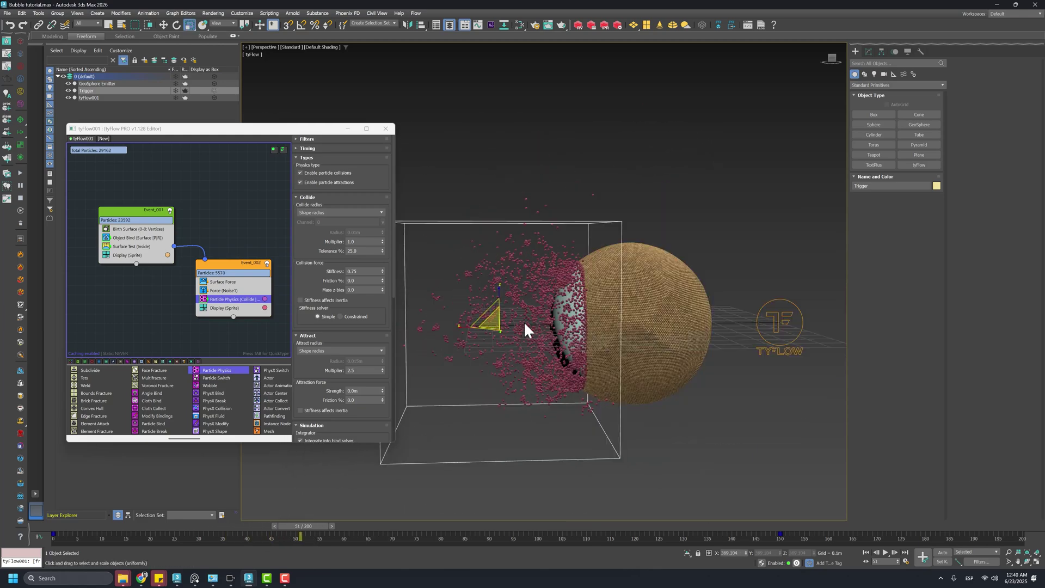
pyautogui.moveTo(526, 318)
pyautogui.keyDown('alt'); pyautogui.mouseDown(button='middle')
pyautogui.moveTo(569, 315)
pyautogui.moveTo(527, 315)
pyautogui.mouseUp(button='middle'); pyautogui.keyUp('alt')
pyautogui.moveTo(319, 524); pyautogui.dragTo(57, 529)
# - Set the attract multiplier to 3.0 and preview frames 15 to 45
pyautogui.scroll(-3, 358, 313)
pyautogui.doubleClick(358, 313)
pyautogui.write('3')
pyautogui.press('Return')
pyautogui.moveTo(69, 529); pyautogui.dragTo(162, 541)
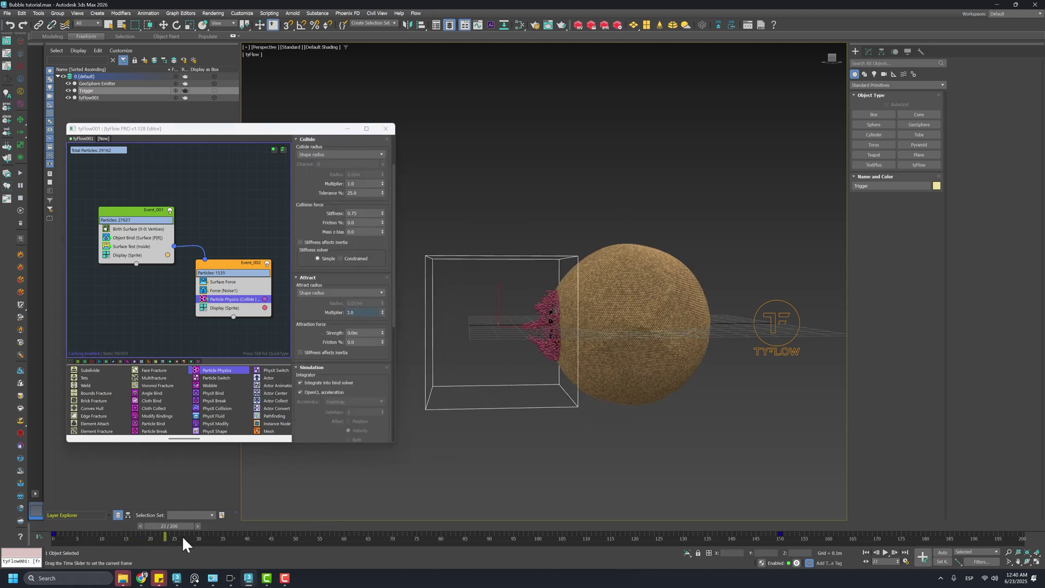
pyautogui.moveTo(185, 534); pyautogui.dragTo(331, 528)
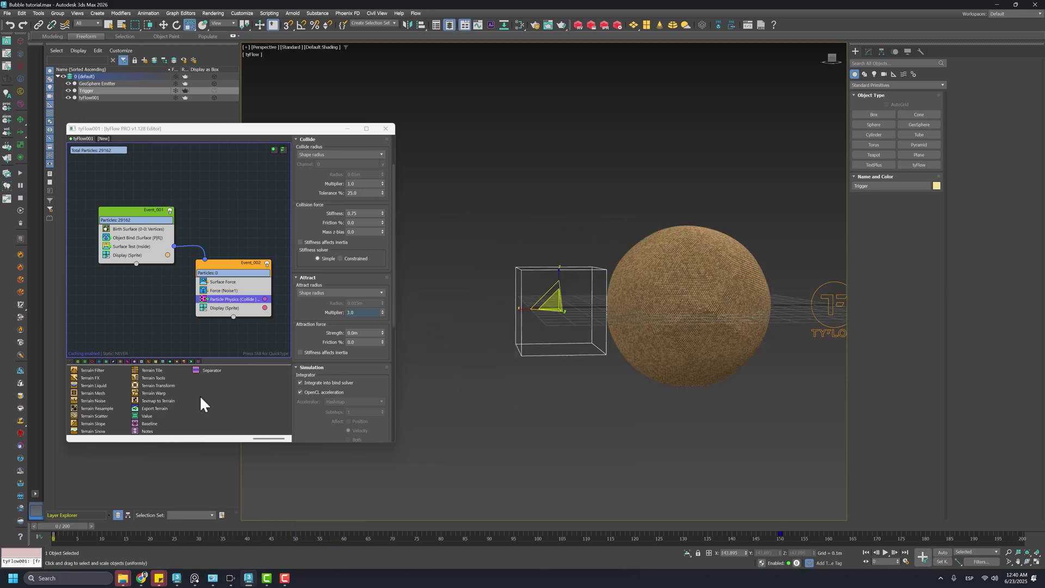
# - Add a Slow operator to Event_002 above Display and advance to frame 23
pyautogui.scroll(3, 185, 397)
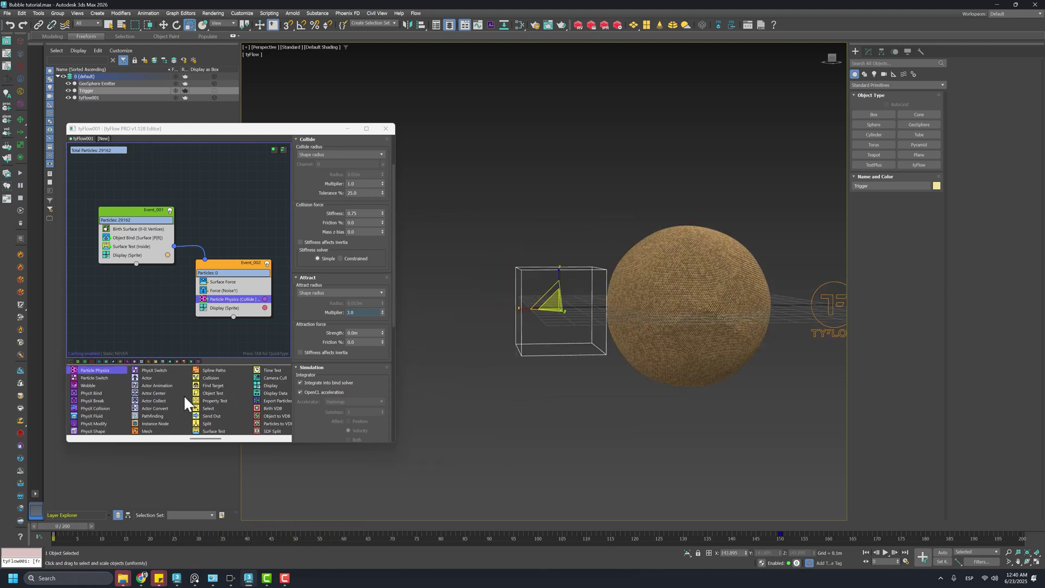
pyautogui.scroll(3, 184, 394)
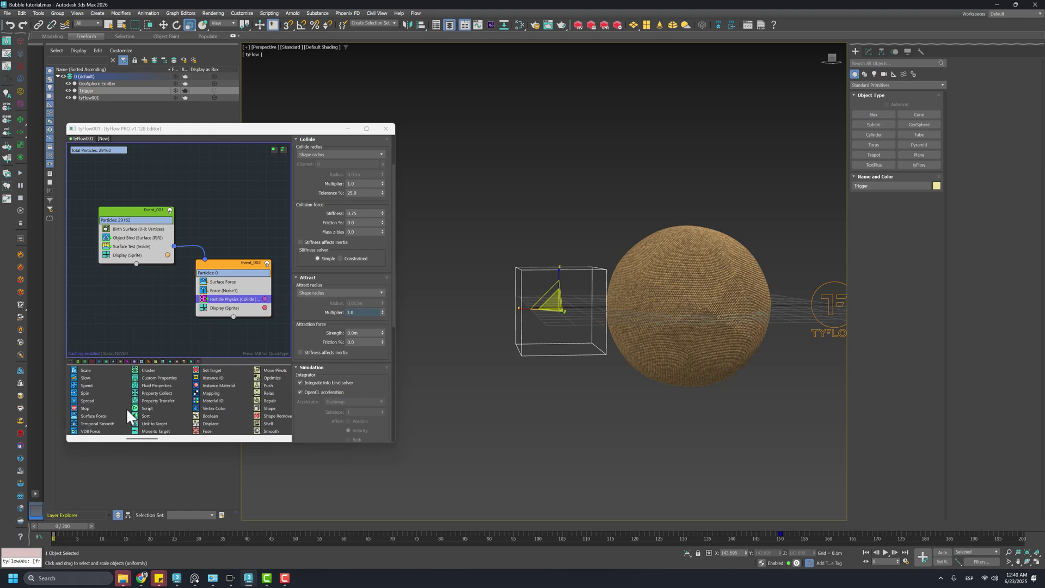
pyautogui.moveTo(88, 378); pyautogui.dragTo(168, 357)
pyautogui.moveTo(223, 307); pyautogui.dragTo(224, 308)
pyautogui.moveTo(80, 524); pyautogui.dragTo(443, 564)
# - Set the Particle Physics Attract Multiplier back to 2.5 and preview to frame 29
pyautogui.press('Home')
pyautogui.click(228, 299)
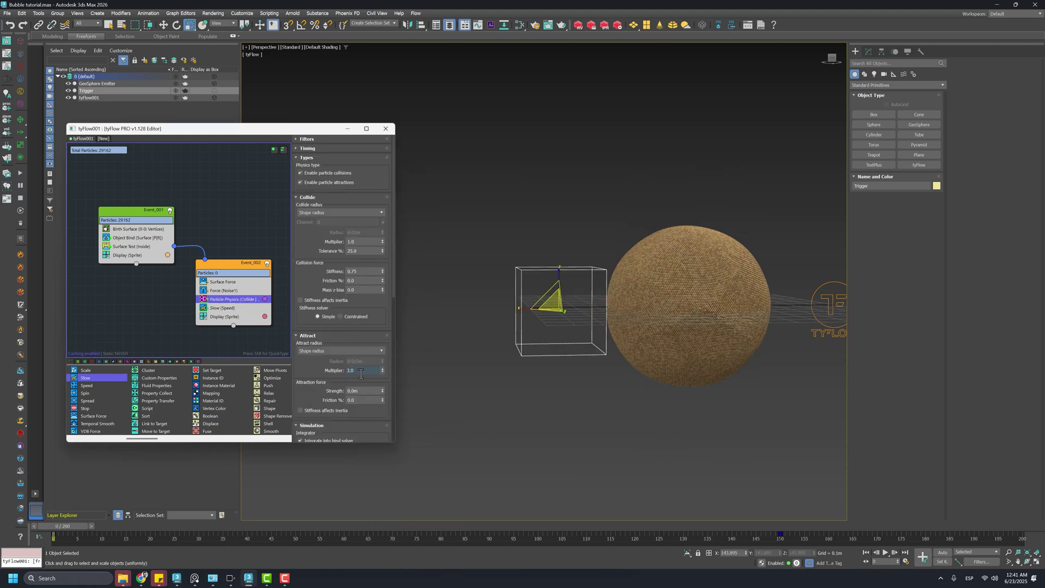
pyautogui.moveTo(361, 373); pyautogui.dragTo(330, 374)
pyautogui.write('2.5')
pyautogui.moveTo(87, 527); pyautogui.dragTo(494, 536)
# - Pan and orbit the view while scrubbing the simulation between frames 113 and 41
pyautogui.press('r')
pyautogui.moveTo(742, 389); pyautogui.dragTo(660, 407, button='middle')
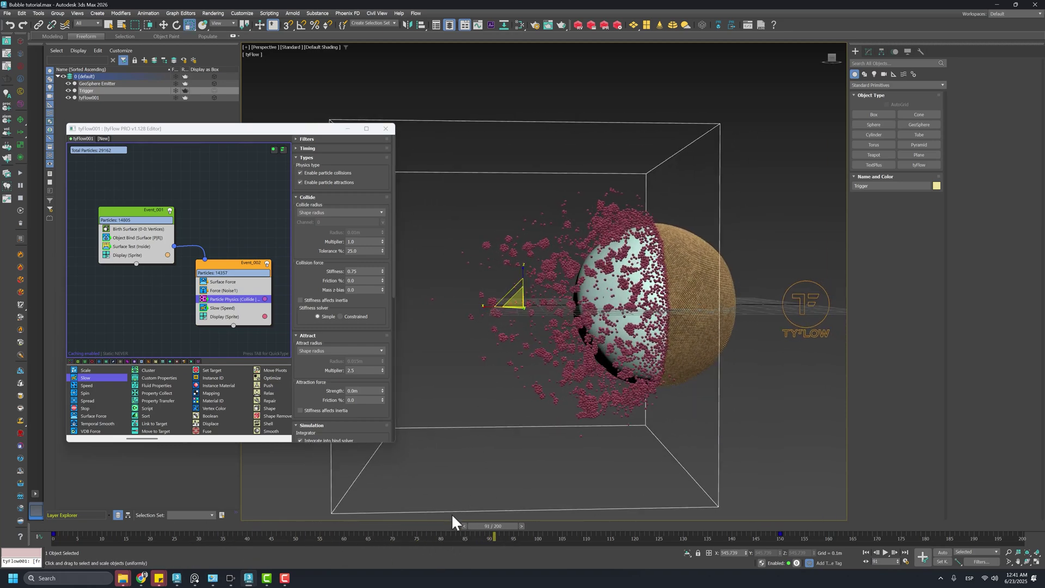
pyautogui.moveTo(495, 526); pyautogui.dragTo(403, 496)
pyautogui.keyDown('alt'); pyautogui.moveTo(589, 284); pyautogui.dragTo(569, 308, button='middle'); pyautogui.keyUp('alt')
pyautogui.moveTo(415, 534); pyautogui.dragTo(268, 474)
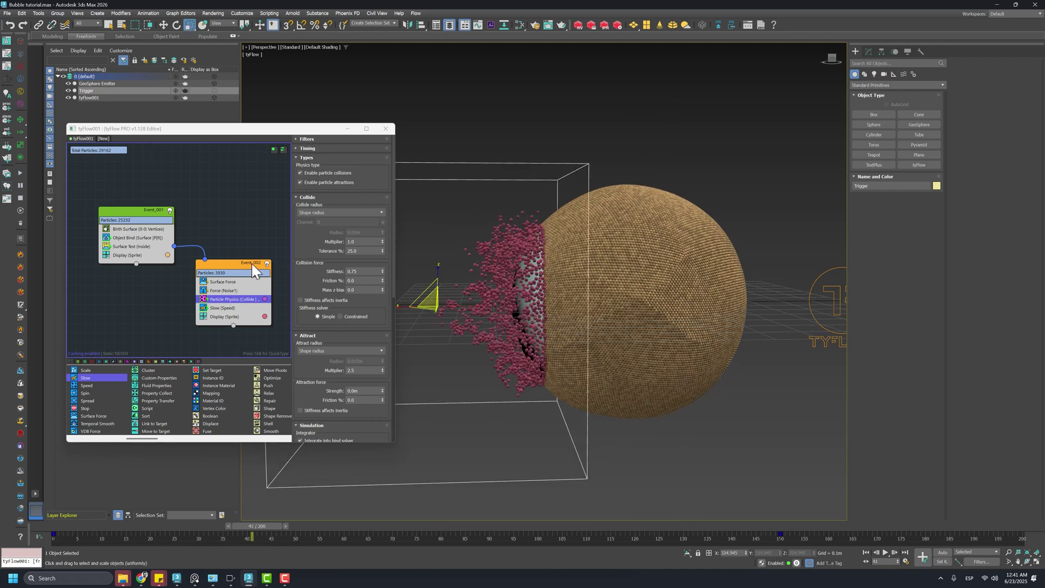
# - Disable the Force, Slow and Surface Force operators and view frame 42
pyautogui.click(203, 291)
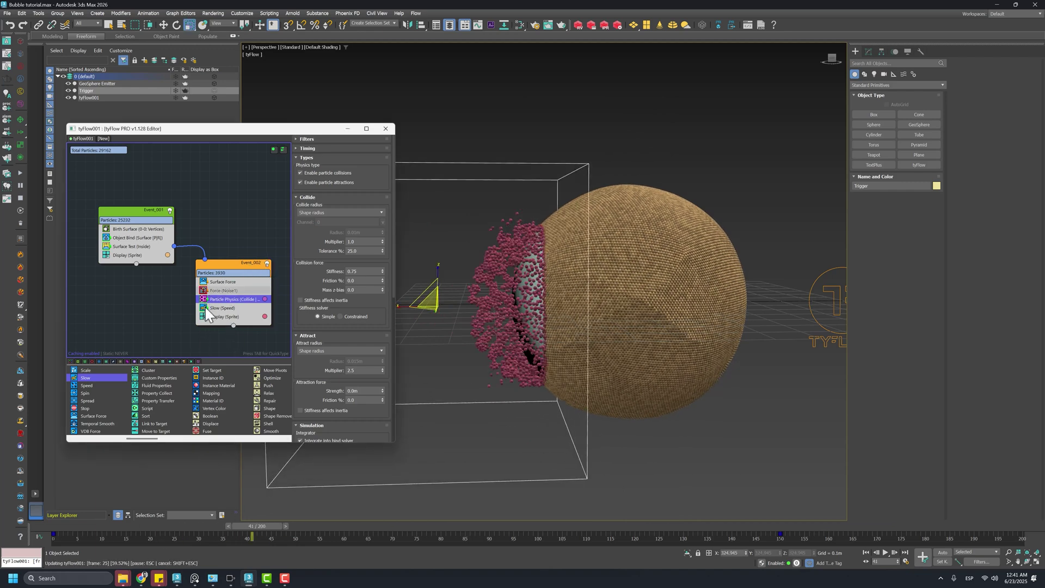
pyautogui.click(205, 308)
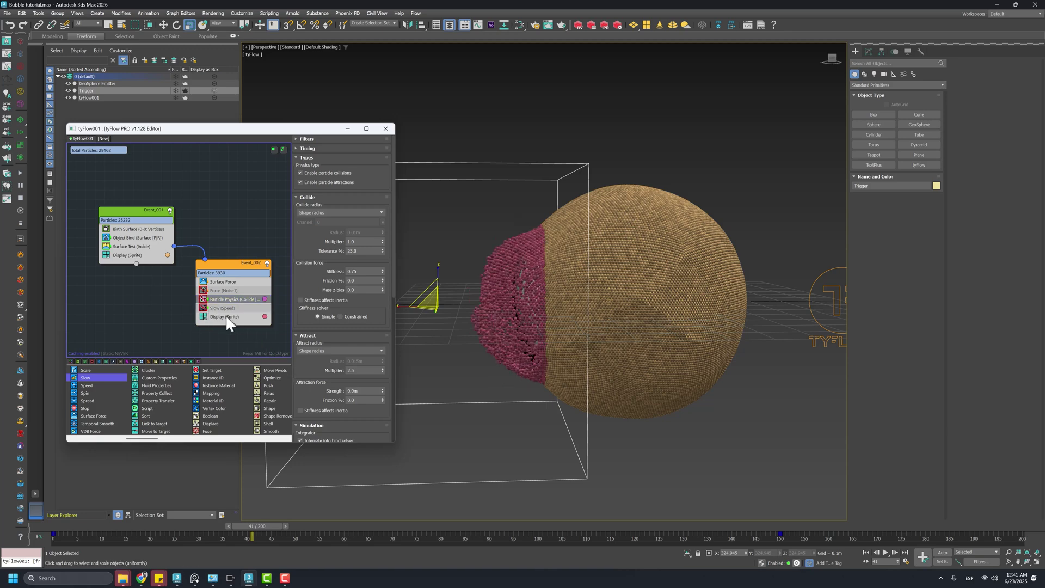
pyautogui.click(204, 282)
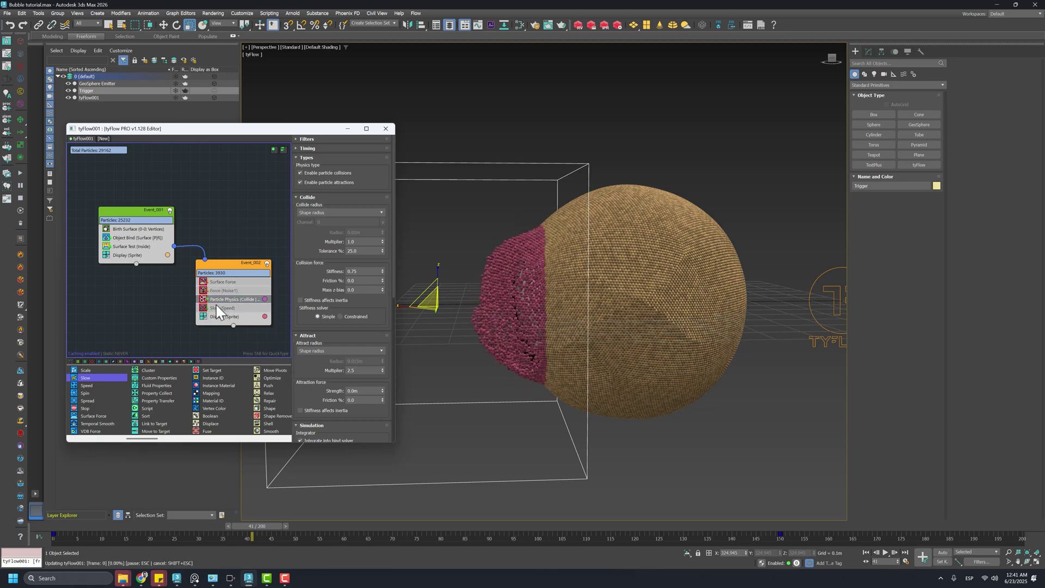
pyautogui.click(260, 526)
pyautogui.press('r')
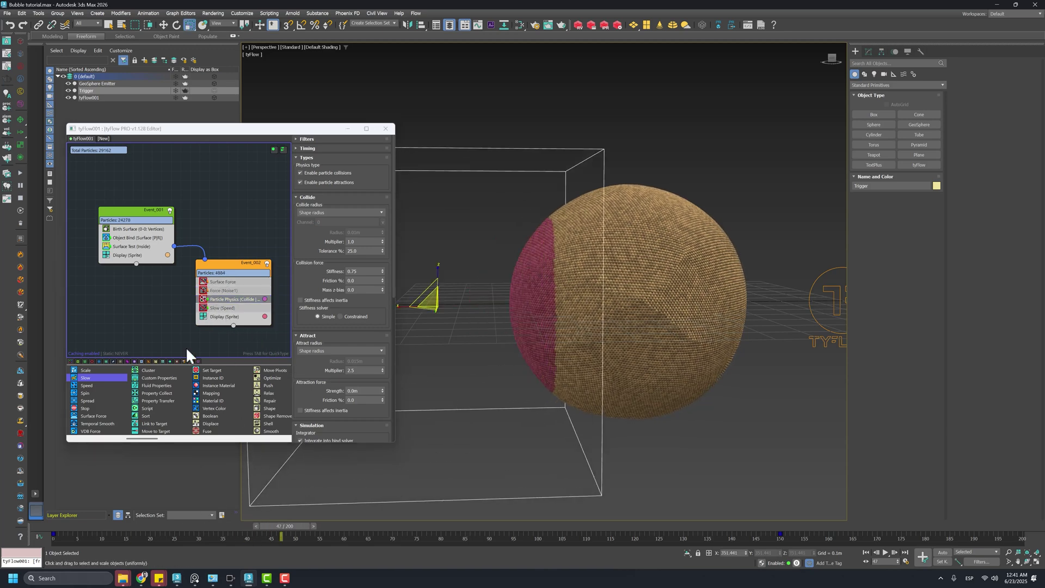
# - Give the Surface Test (Inside) noise a strength of 0.1m and inspect the sphere
pyautogui.click(130, 246)
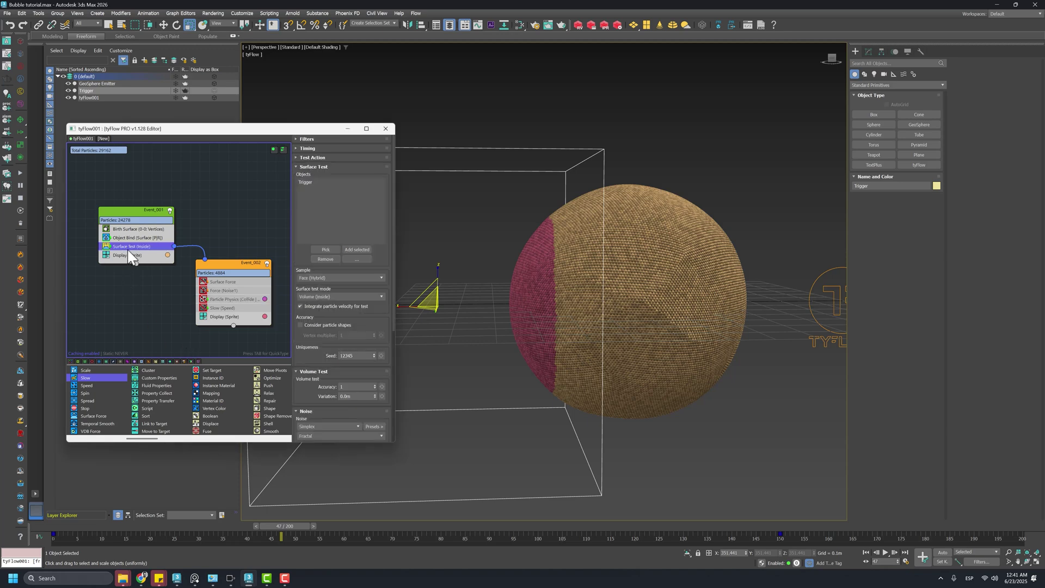
pyautogui.scroll(-4, 312, 373)
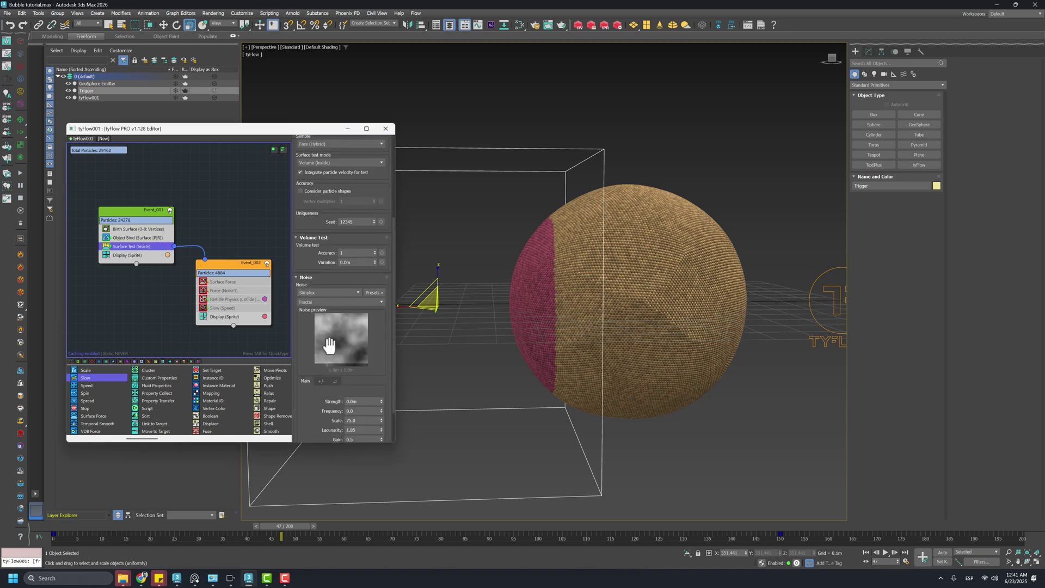
pyautogui.click(382, 355)
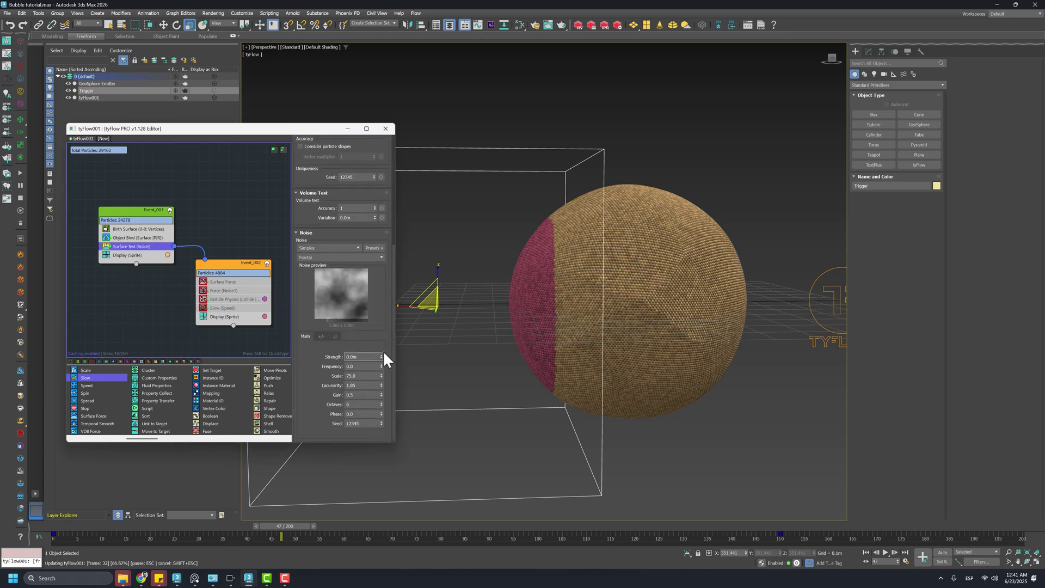
pyautogui.hotkey('ctrl', 'z')
pyautogui.write('0.1')
pyautogui.press('Return')
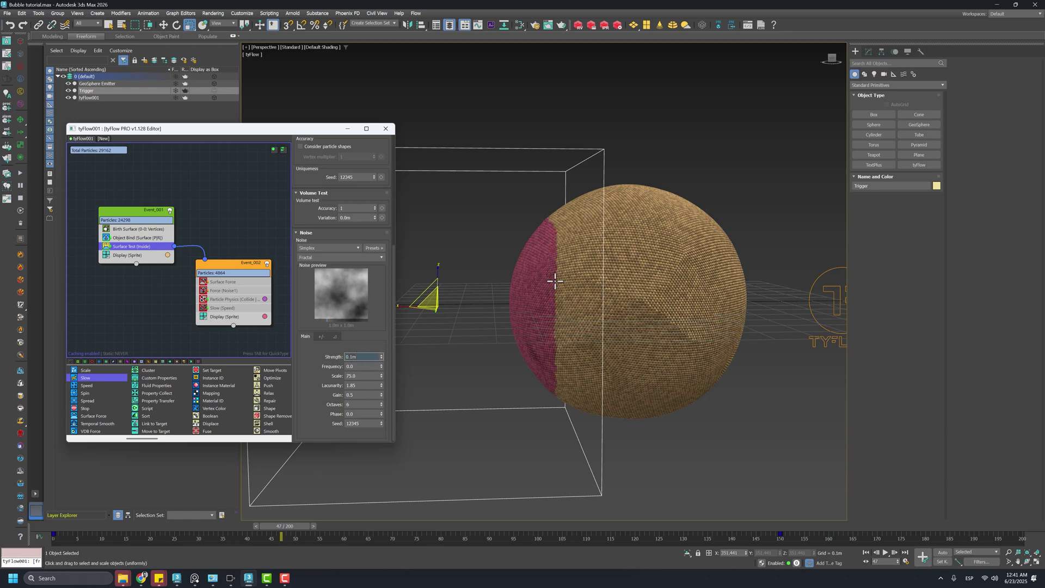
pyautogui.moveTo(566, 285)
pyautogui.keyDown('alt'); pyautogui.mouseDown(button='middle')
pyautogui.moveTo(588, 302)
pyautogui.moveTo(567, 290)
pyautogui.mouseUp(button='middle'); pyautogui.keyUp('alt')
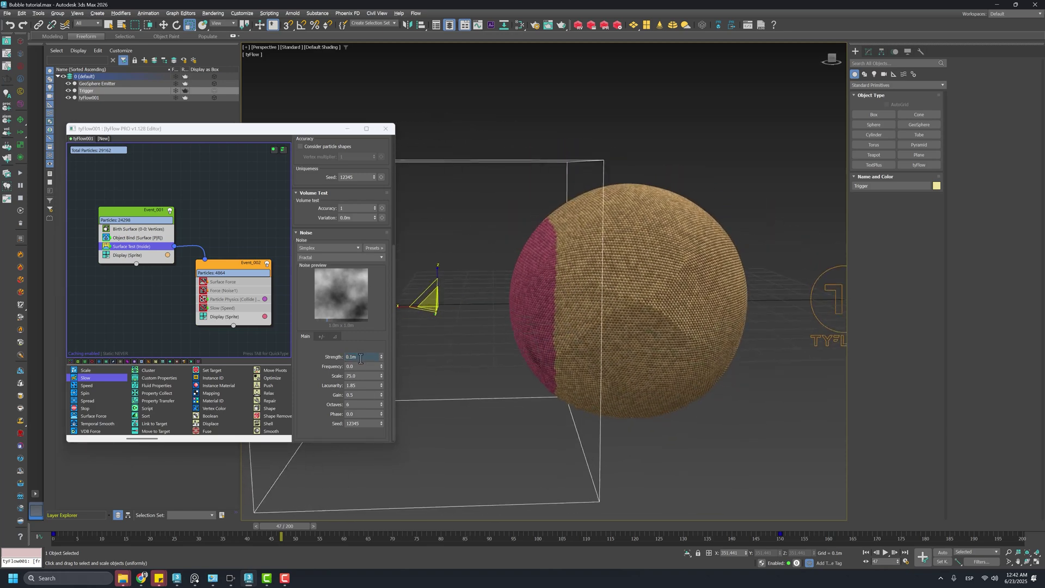
# - Try noise scale values of 20 and then 50
pyautogui.doubleClick(367, 376)
pyautogui.write('20')
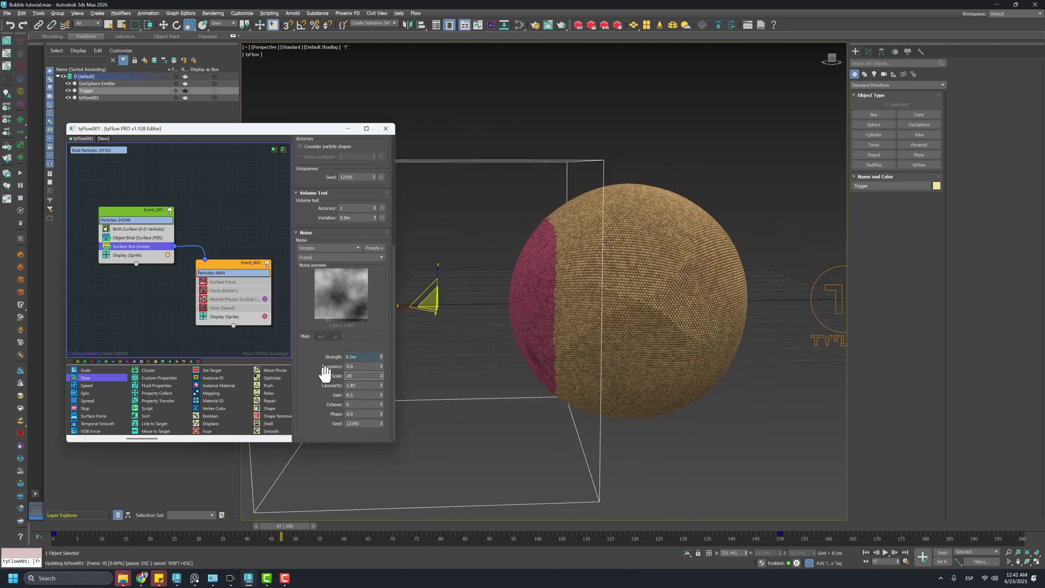
pyautogui.press('Return')
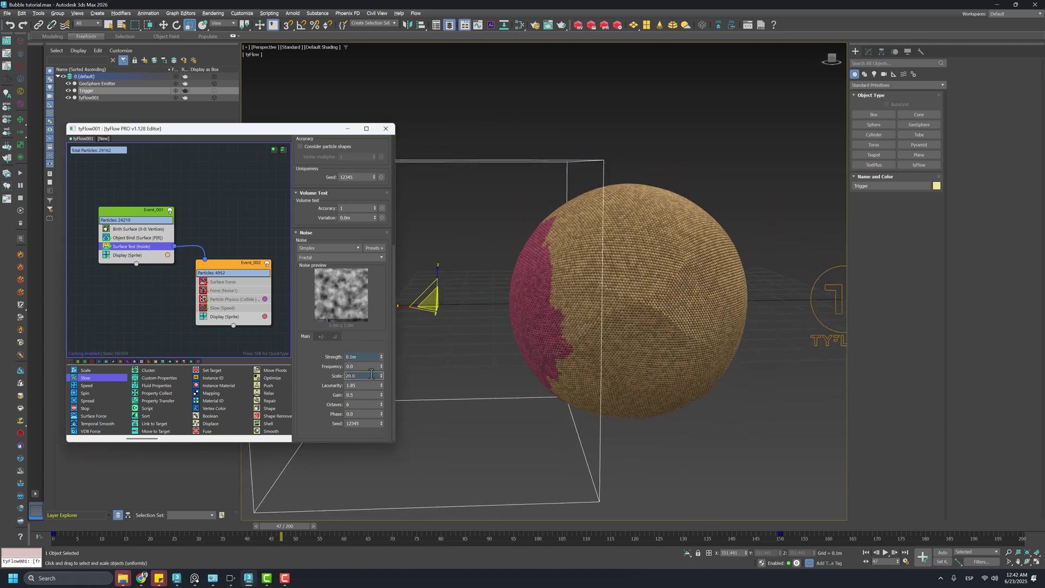
pyautogui.doubleClick(371, 376)
pyautogui.write('50')
pyautogui.press('Return')
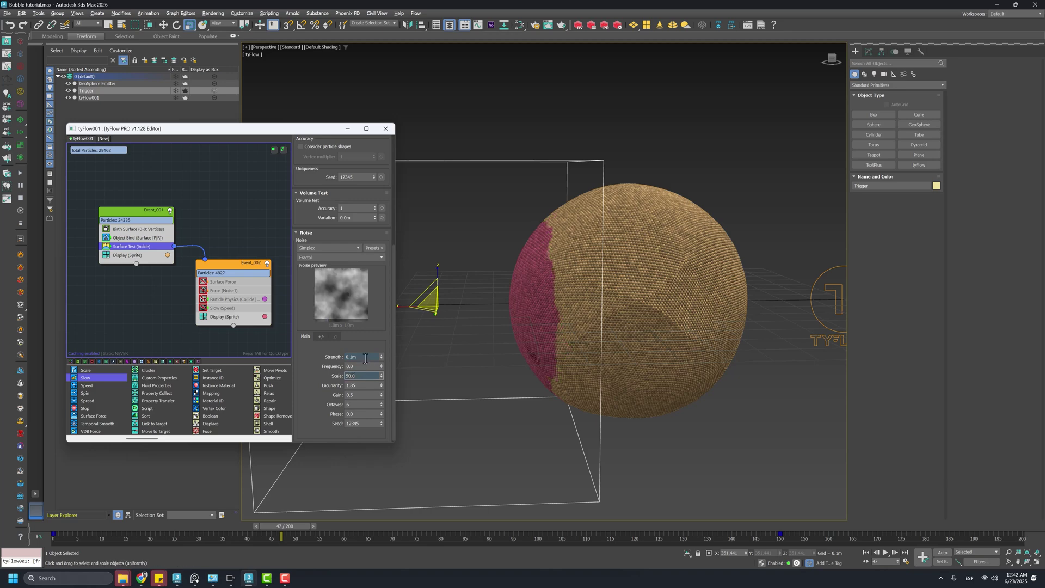
# - Set noise strength to 0.2m and scale to 70, then scrub to frame 74
pyautogui.moveTo(366, 357); pyautogui.dragTo(342, 356)
pyautogui.write('0.2')
pyautogui.press('Return')
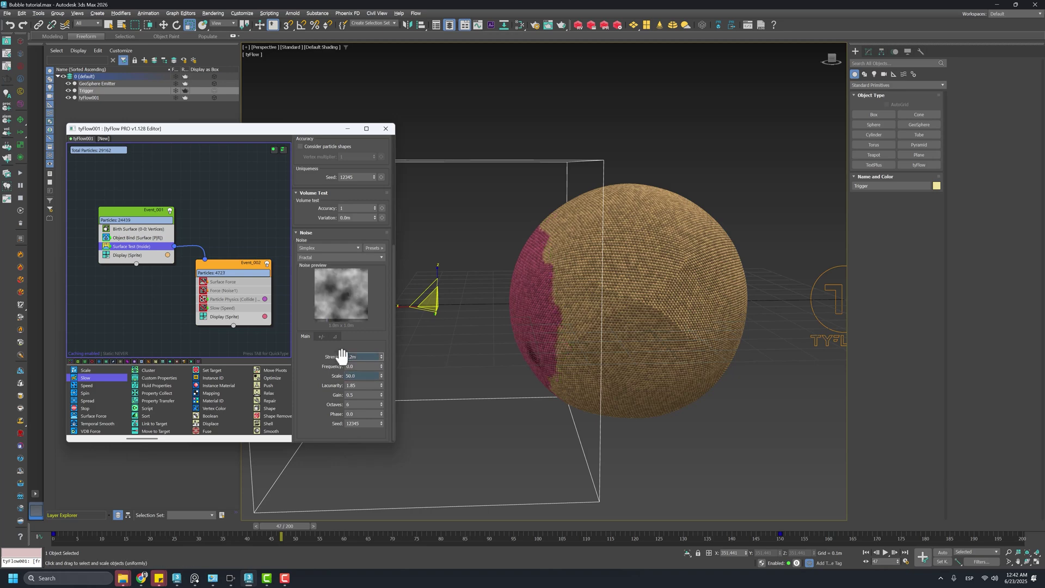
pyautogui.write('70')
pyautogui.press('Return')
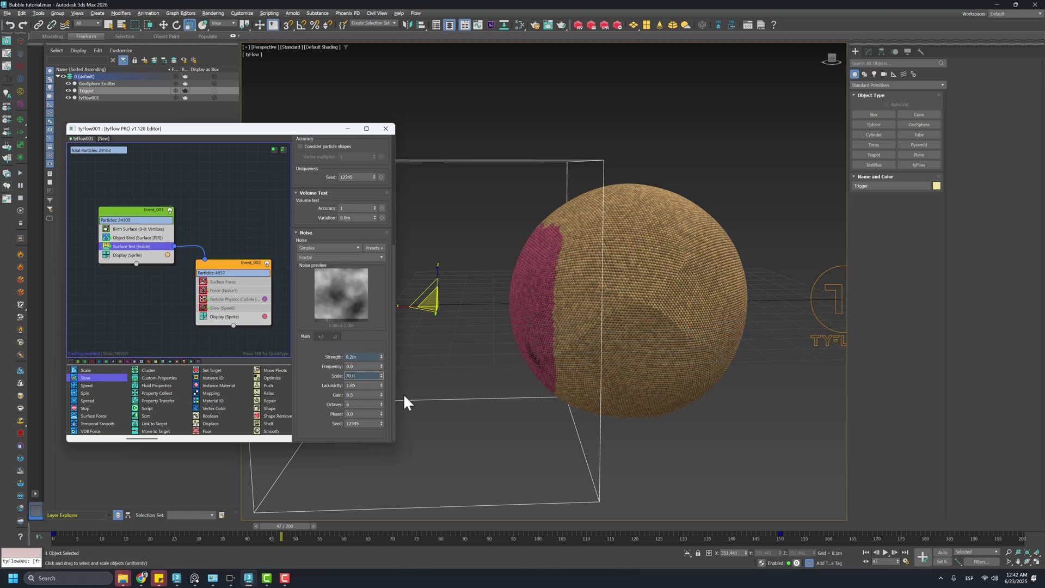
pyautogui.moveTo(264, 524); pyautogui.dragTo(395, 472)
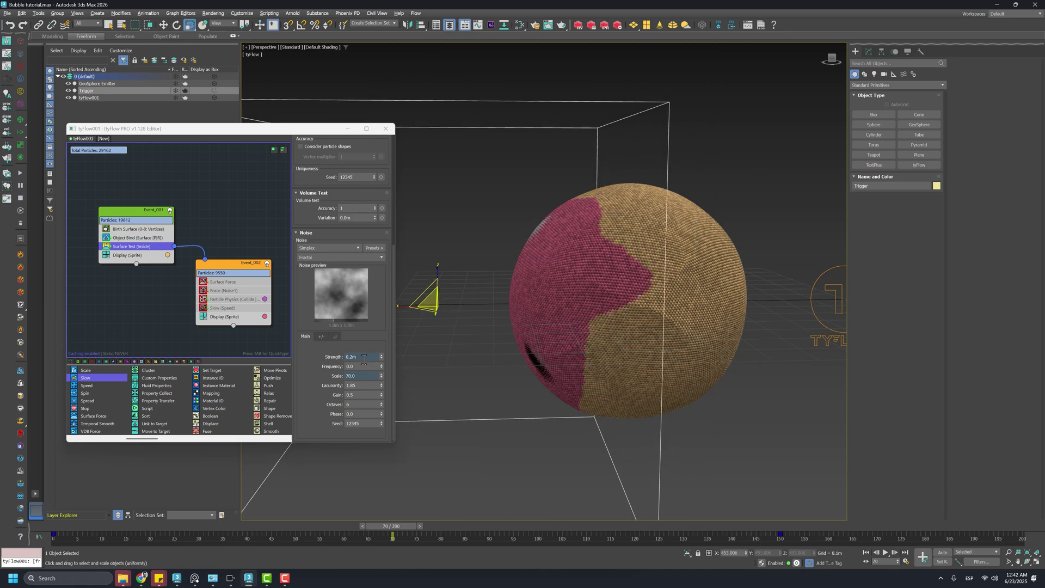
# - Raise the noise strength to 0.4m and step back to frame 64
pyautogui.moveTo(339, 351); pyautogui.dragTo(340, 354)
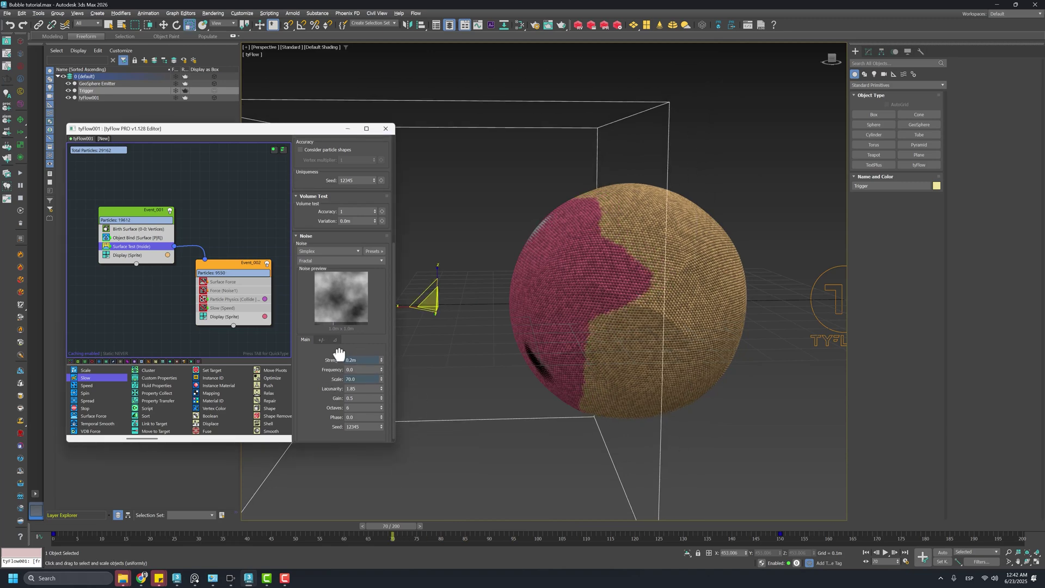
pyautogui.doubleClick(345, 360)
pyautogui.write('0.4')
pyautogui.press('Return')
pyautogui.moveTo(396, 527); pyautogui.dragTo(368, 527)
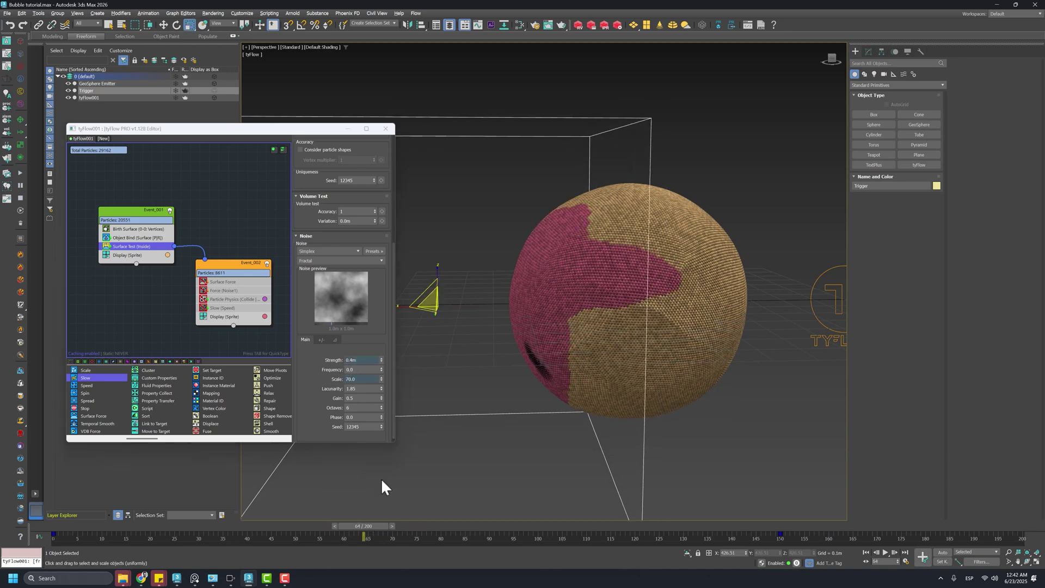
# - Lower the noise strength to 0.2m, then 0.15m, scrubbing between frames 60 and 10
pyautogui.click(360, 361)
pyautogui.write('0.2')
pyautogui.press('Return')
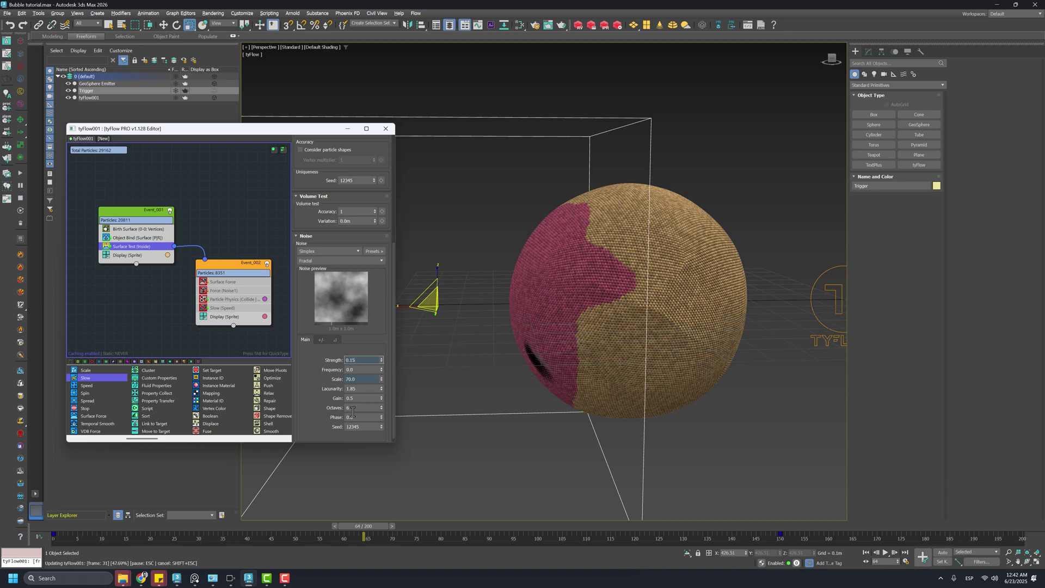
pyautogui.press('Return')
pyautogui.moveTo(377, 526); pyautogui.dragTo(401, 393)
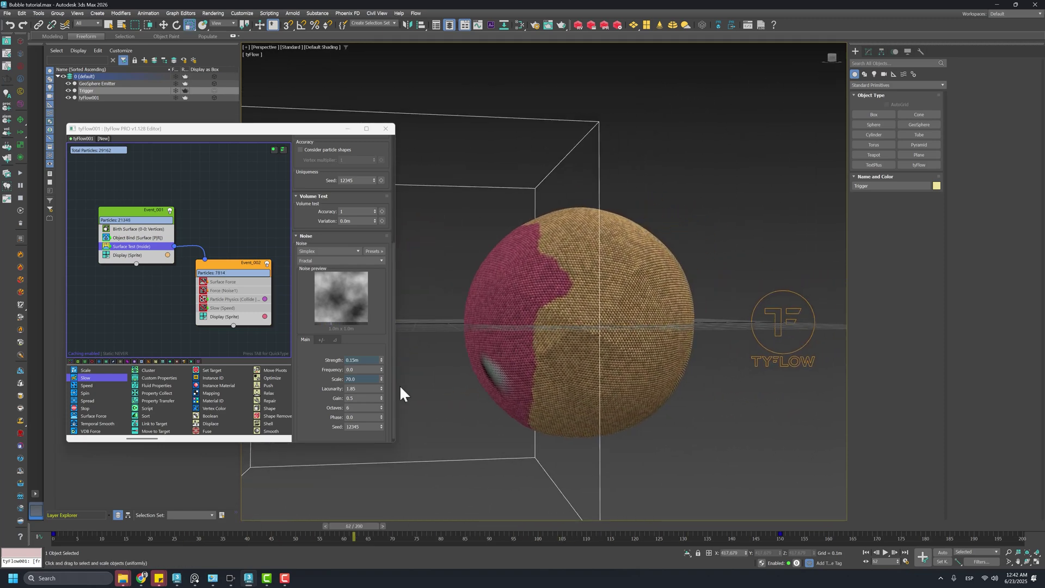
pyautogui.moveTo(356, 526); pyautogui.dragTo(684, 443)
# - Set the noise frequency to 0.02 and play forward to frame 24
pyautogui.click(357, 371)
pyautogui.write('1')
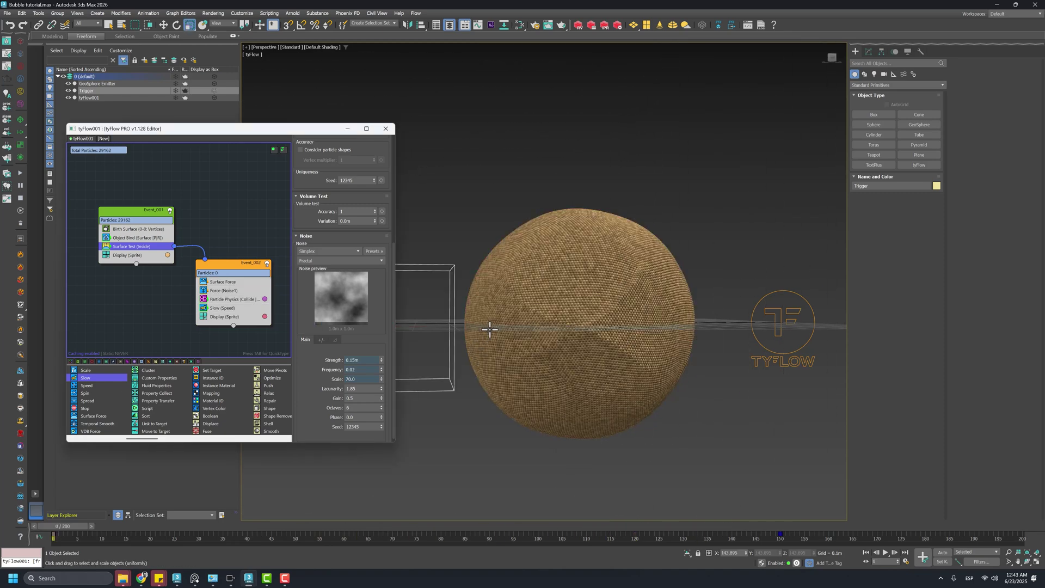
pyautogui.scroll(-3, 493, 329)
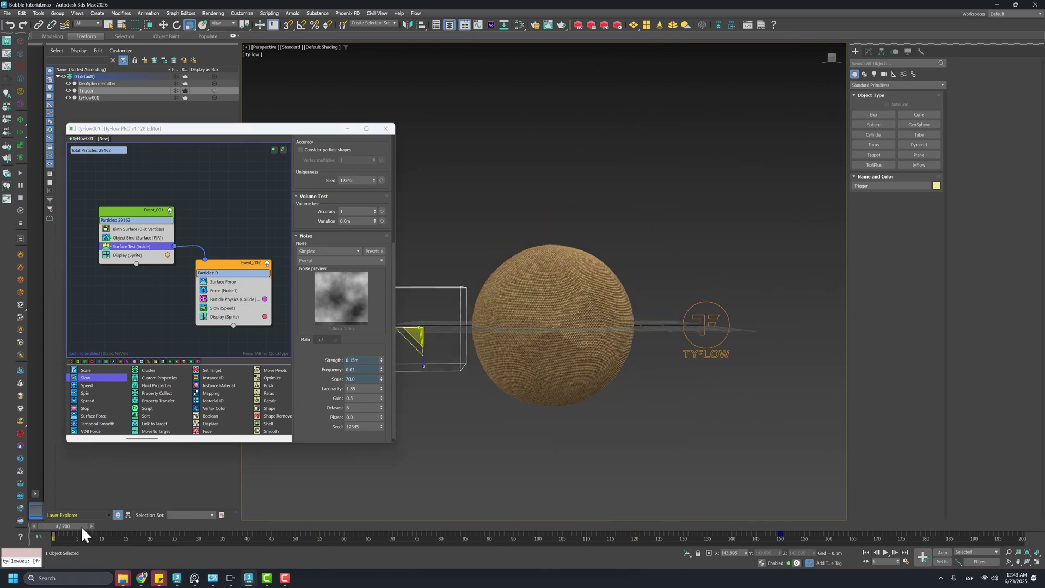
pyautogui.moveTo(87, 525); pyautogui.dragTo(413, 511)
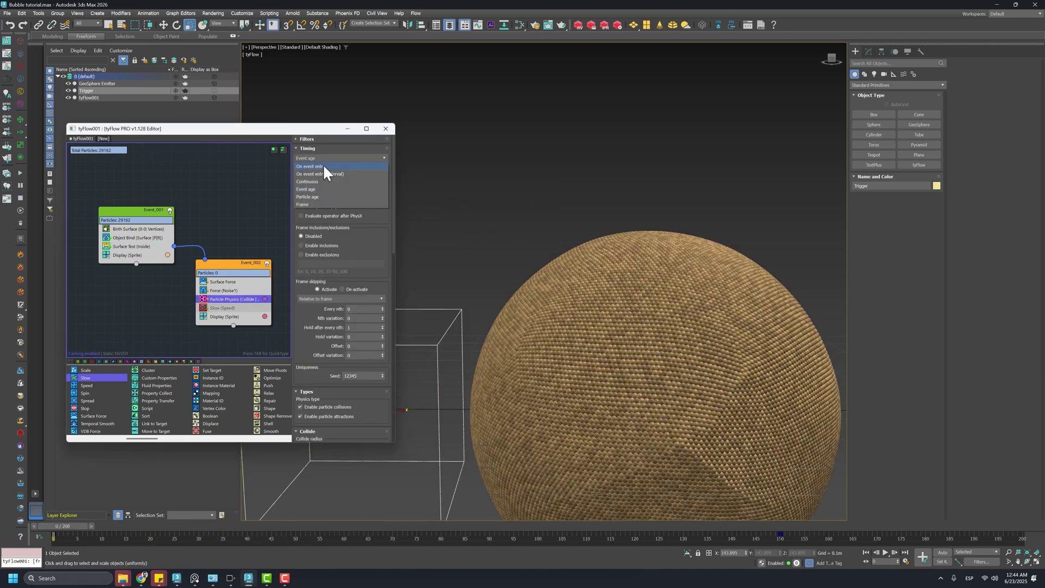
# - Re-enable the Slow (Speed) operator in Event_002 and preview the spill to frame 61
pyautogui.click(325, 166)
pyautogui.click(203, 309)
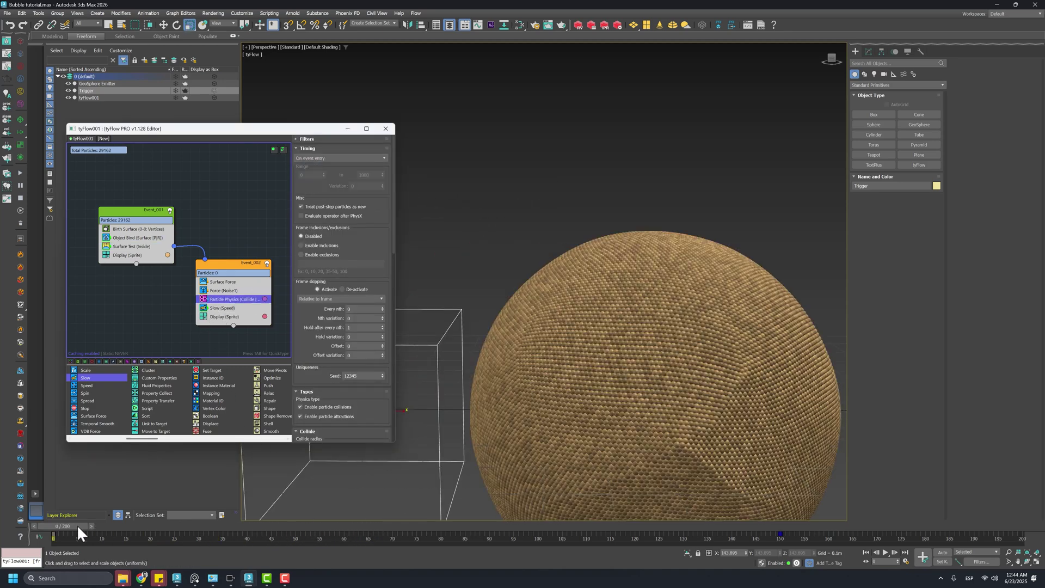
pyautogui.moveTo(77, 524); pyautogui.dragTo(359, 507)
pyautogui.press('r')
pyautogui.scroll(3, 551, 276)
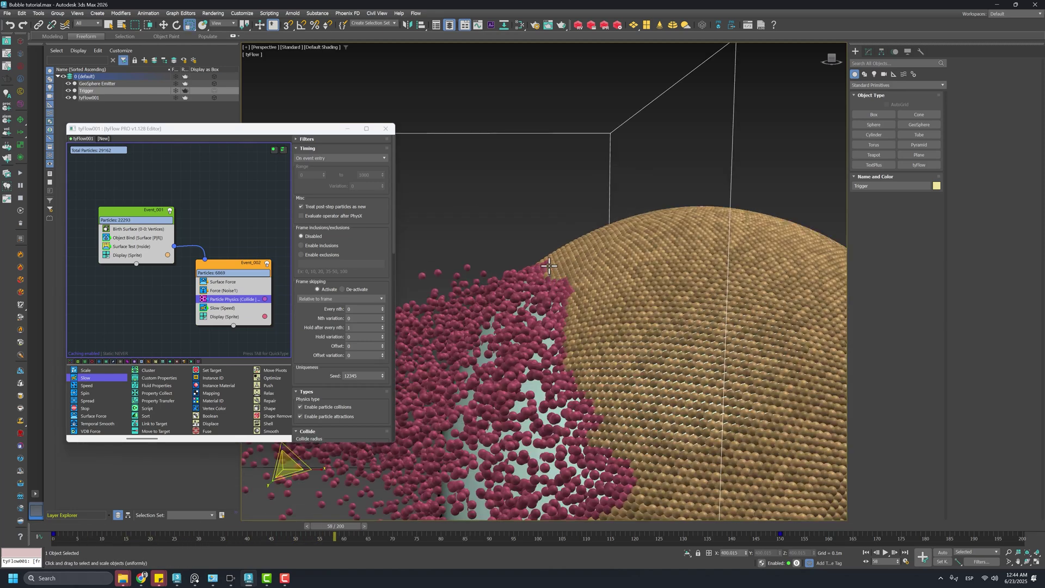
pyautogui.moveTo(549, 264); pyautogui.dragTo(522, 249, button='middle')
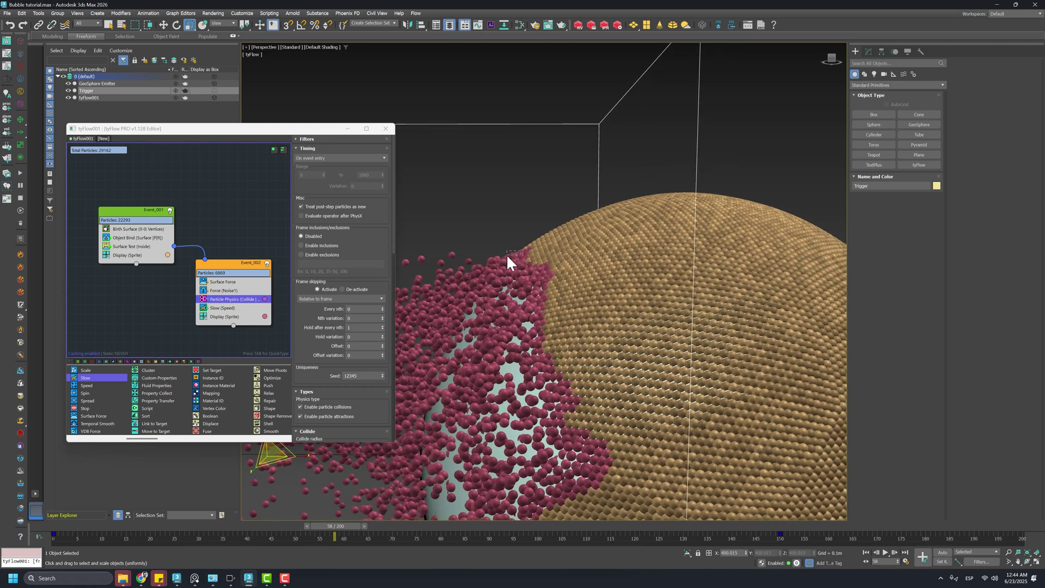
pyautogui.moveTo(506, 254)
pyautogui.mouseDown()
pyautogui.moveTo(513, 232)
pyautogui.moveTo(518, 243)
pyautogui.mouseUp()
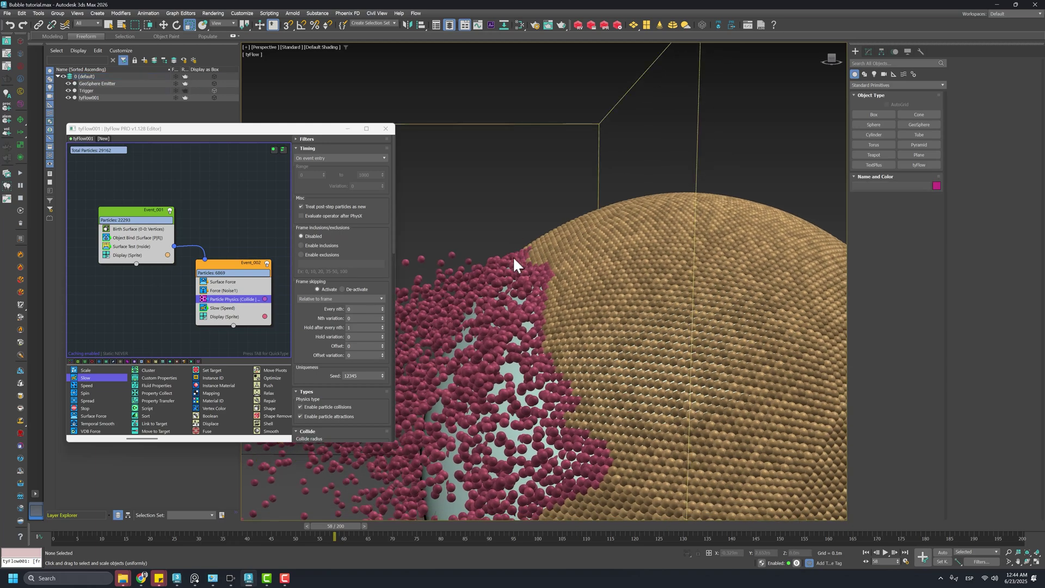
pyautogui.moveTo(348, 523)
pyautogui.mouseDown()
pyautogui.moveTo(377, 522)
pyautogui.moveTo(331, 521)
pyautogui.moveTo(361, 523)
pyautogui.mouseUp()
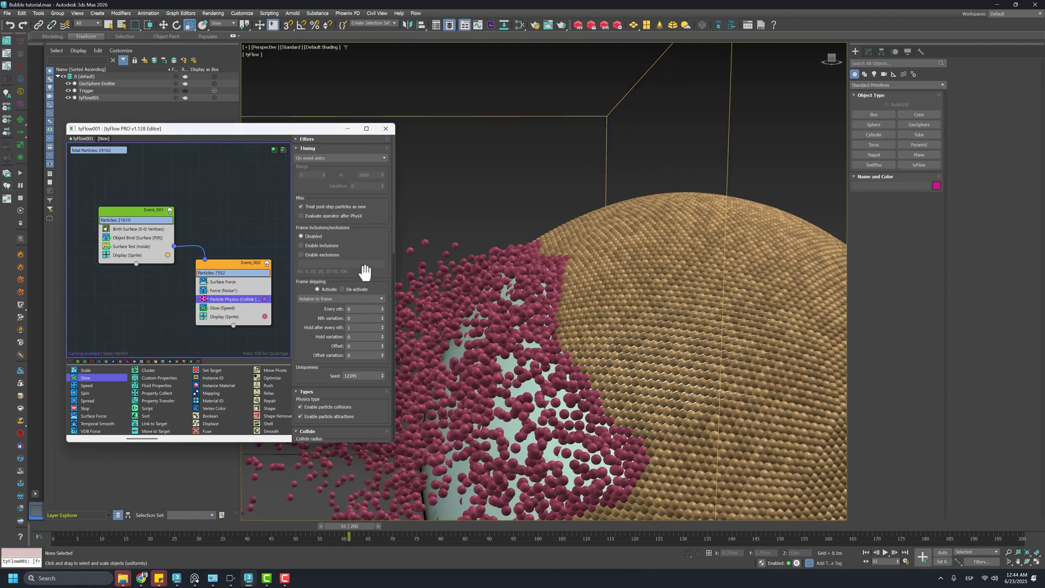
# - Set Particle Physics timing to Event age starting at 3, then scrub and rewind
pyautogui.click(338, 158)
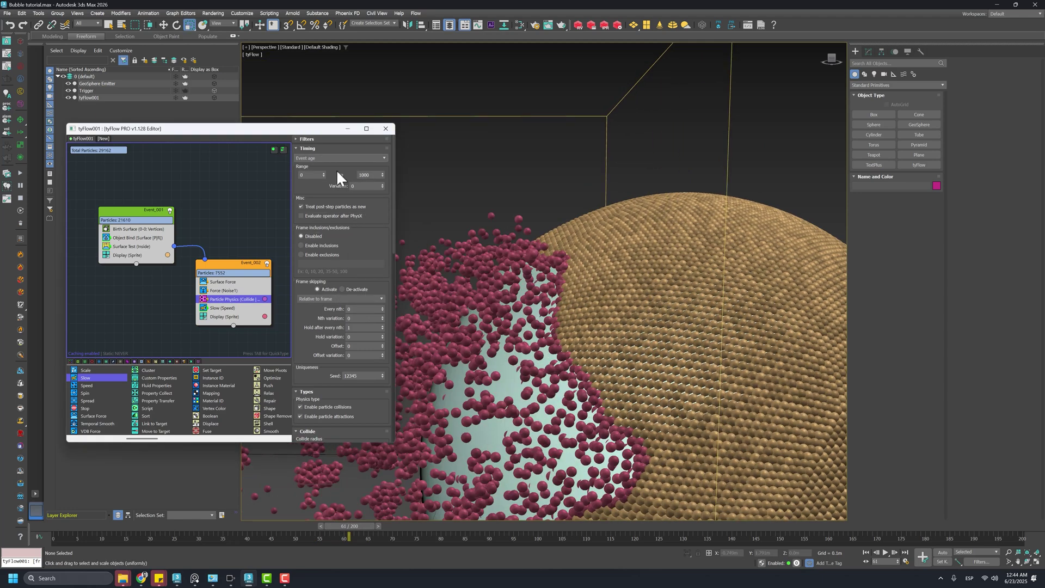
pyautogui.click(336, 168)
pyautogui.write('3')
pyautogui.press('Return')
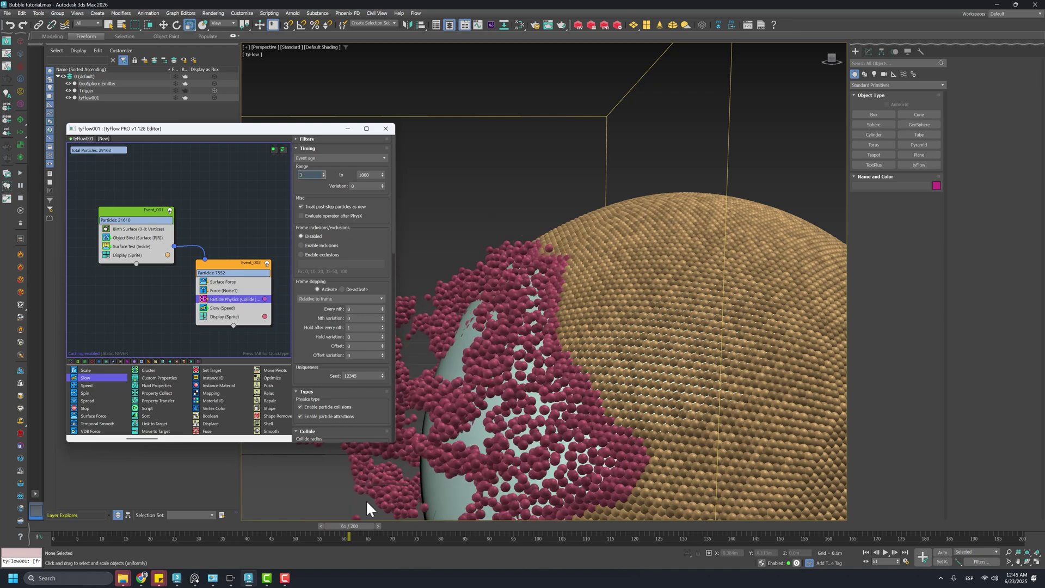
pyautogui.moveTo(355, 526); pyautogui.dragTo(479, 504)
pyautogui.moveTo(213, 512); pyautogui.dragTo(49, 461)
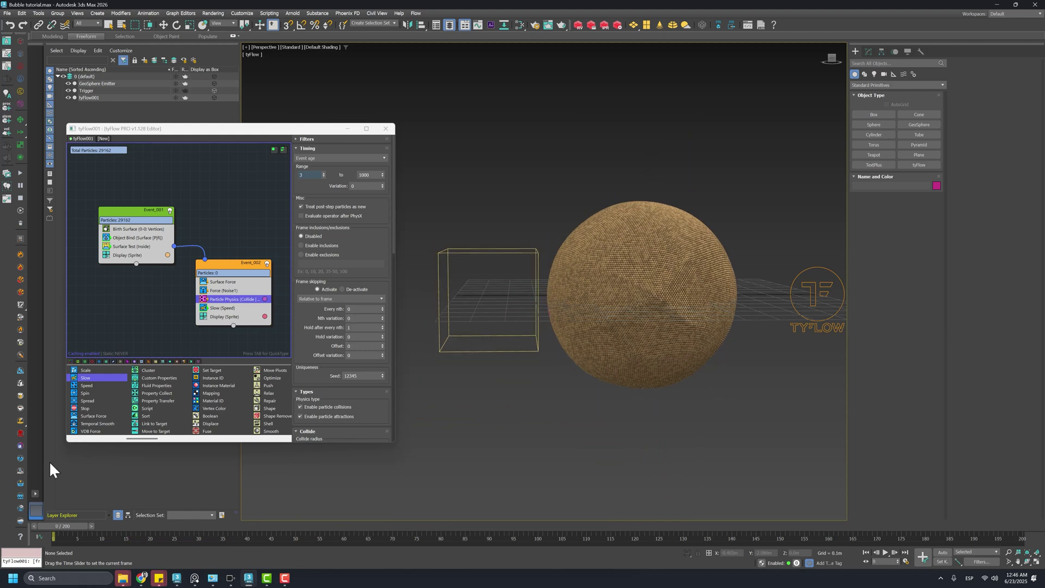
pyautogui.press('r')
# - Add a Scale operator to Event_002 in Relative multiply mode
pyautogui.scroll(2, 89, 409)
pyautogui.moveTo(204, 370); pyautogui.dragTo(223, 313)
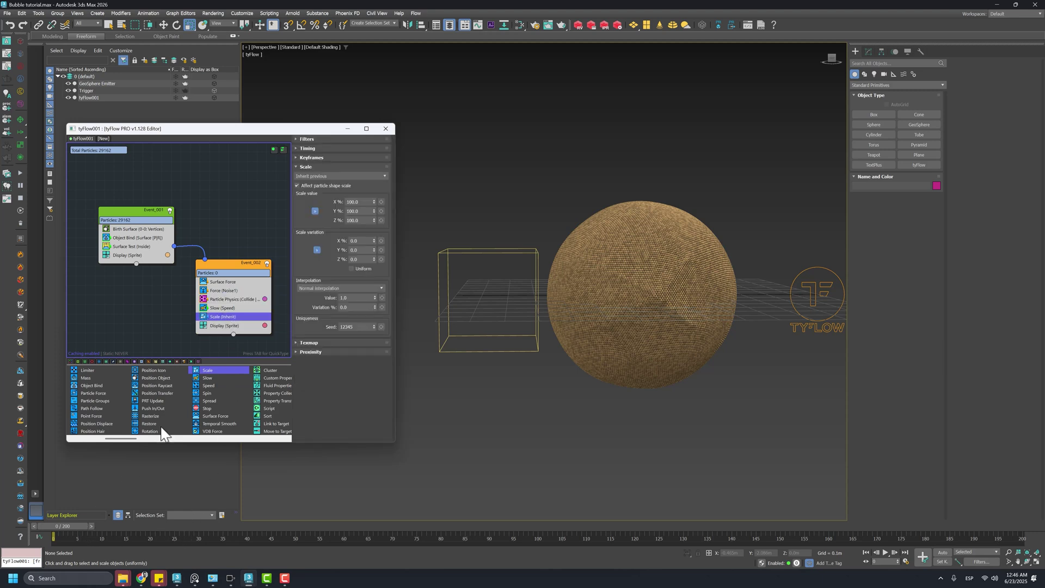
pyautogui.click(324, 176)
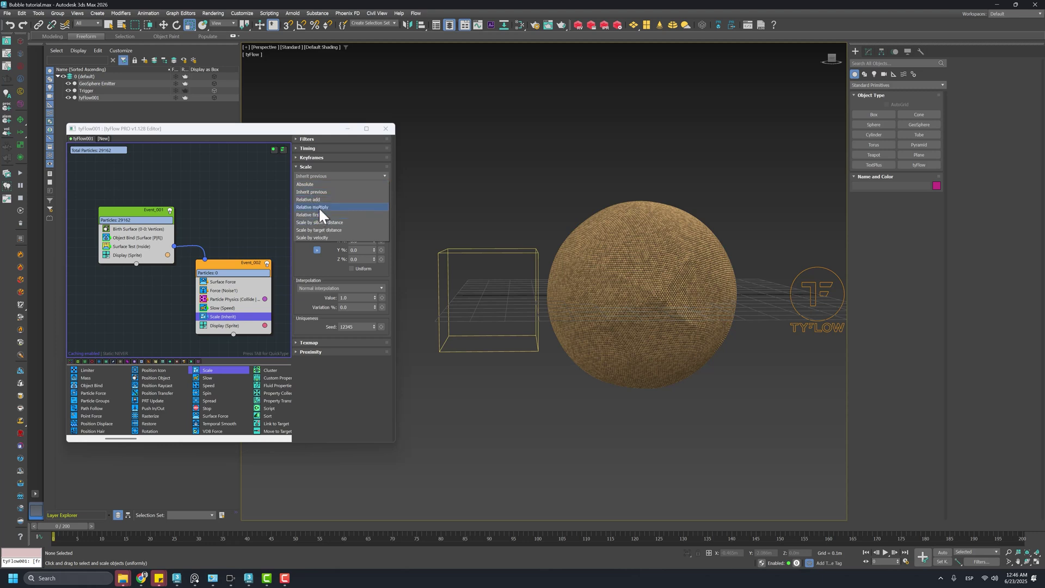
pyautogui.click(319, 207)
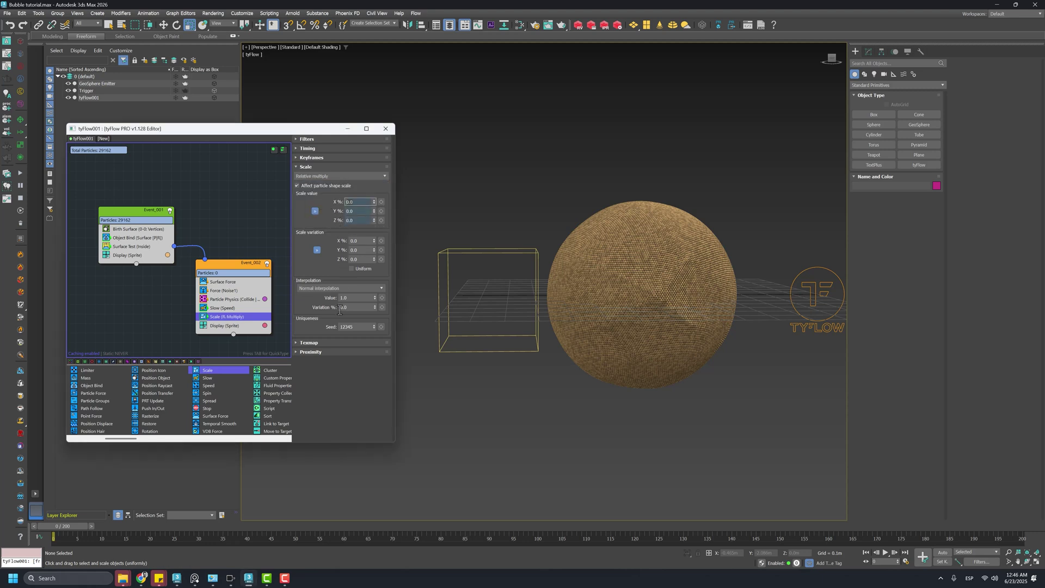
# - Set the scale interpolation to a static curve with a 50-frame duration
pyautogui.click(316, 288)
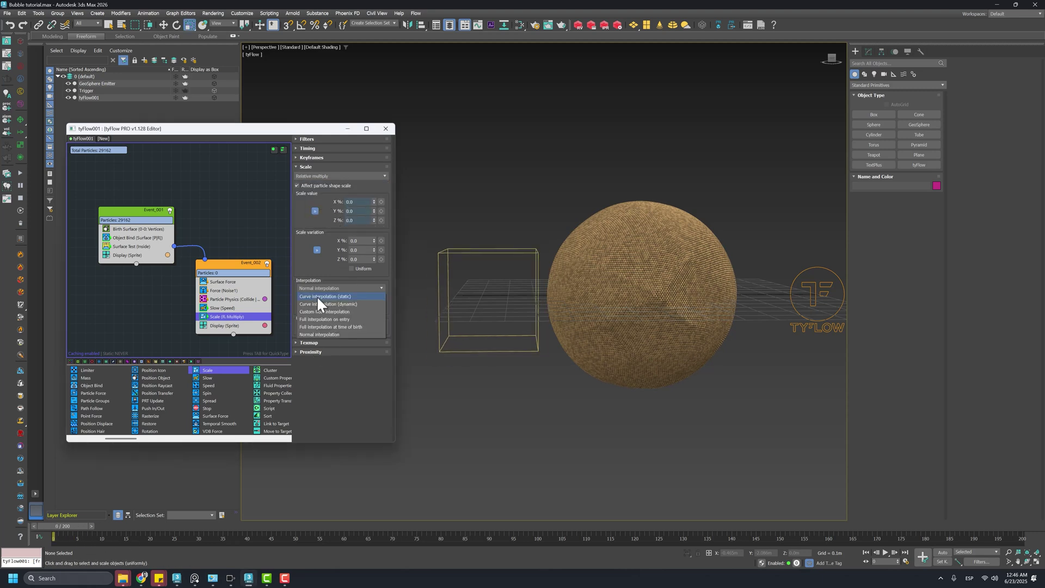
pyautogui.click(306, 297)
pyautogui.click(316, 287)
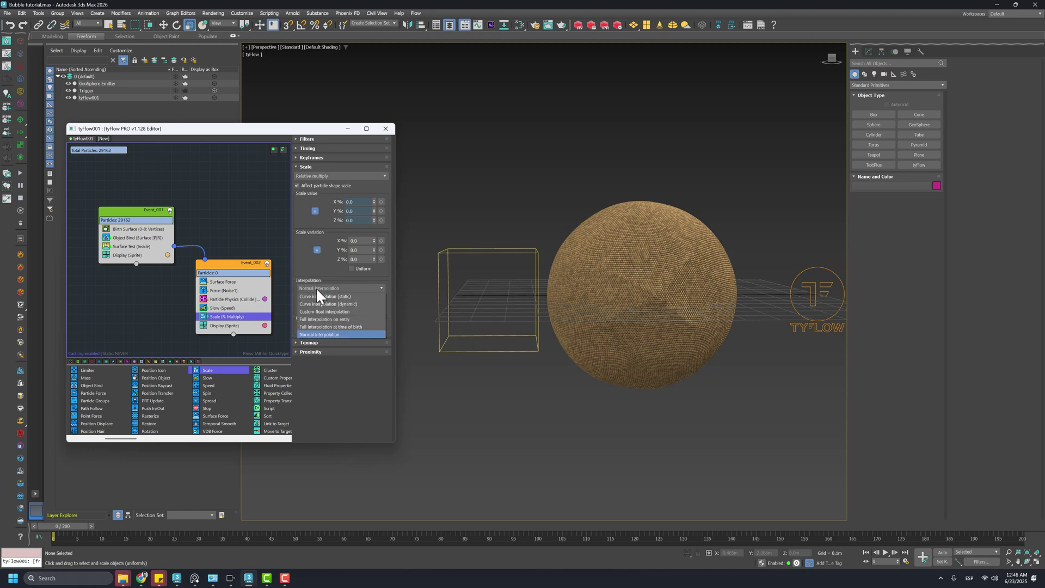
pyautogui.click(321, 290)
pyautogui.click(321, 287)
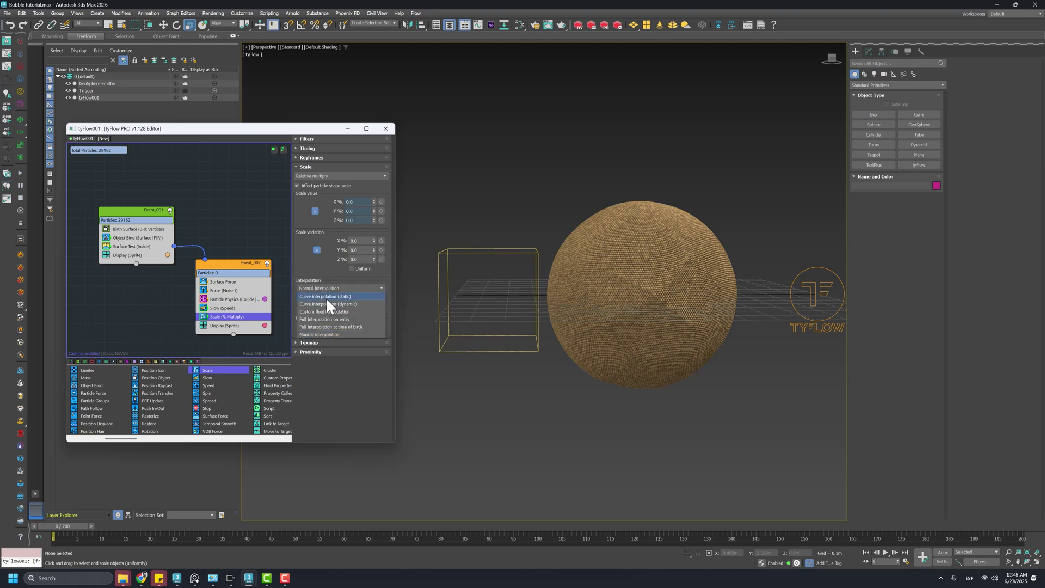
pyautogui.click(332, 296)
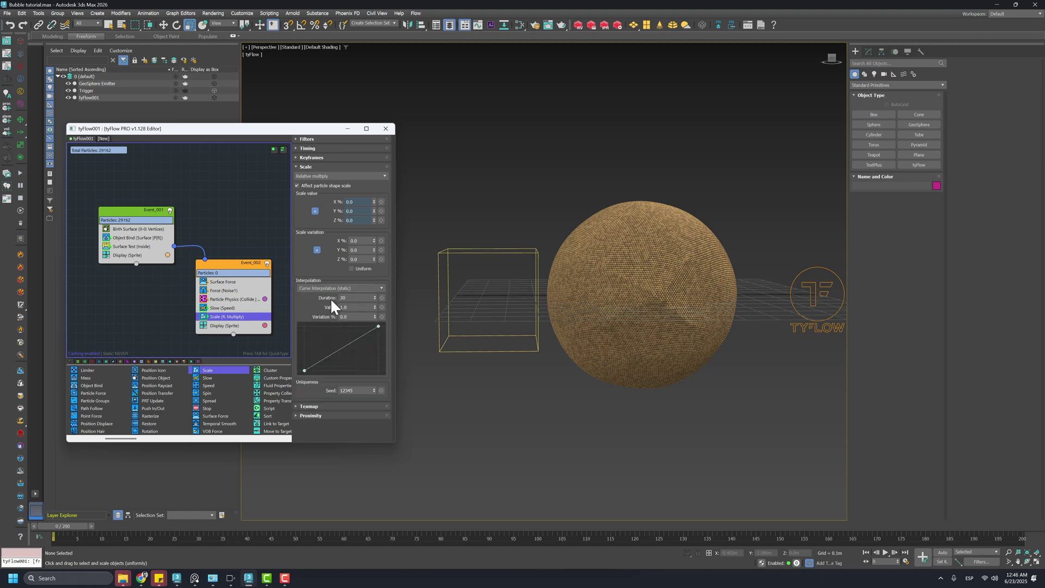
pyautogui.moveTo(95, 528); pyautogui.dragTo(363, 364)
pyautogui.doubleClick(355, 297)
pyautogui.write('50')
pyautogui.press('Return')
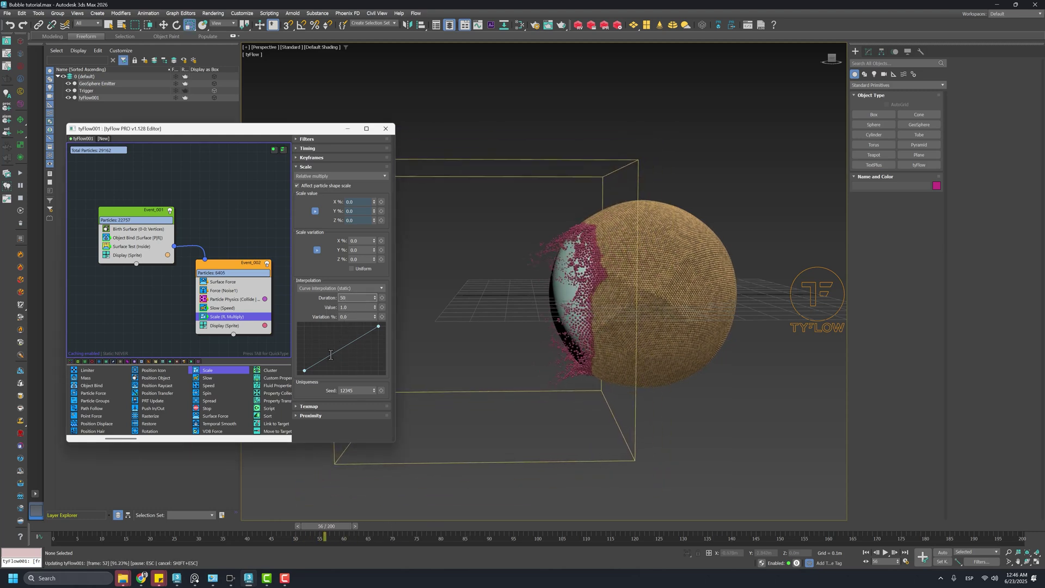
# - Apply an ascending S-curve preset to the scale curve with duration 100, then preview
pyautogui.rightClick(328, 341)
pyautogui.moveTo(354, 347)
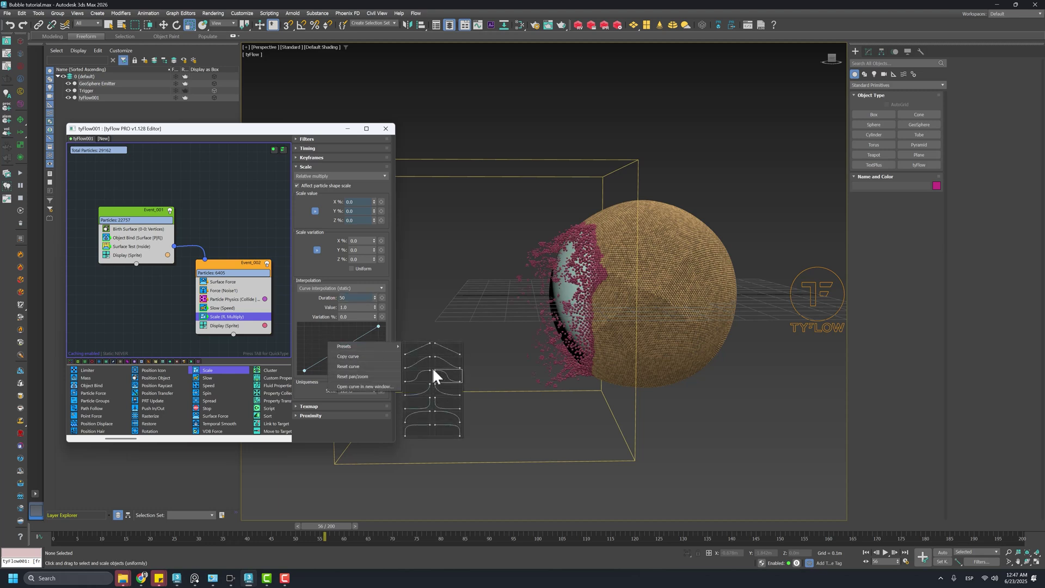
pyautogui.click(434, 368)
pyautogui.rightClick(349, 351)
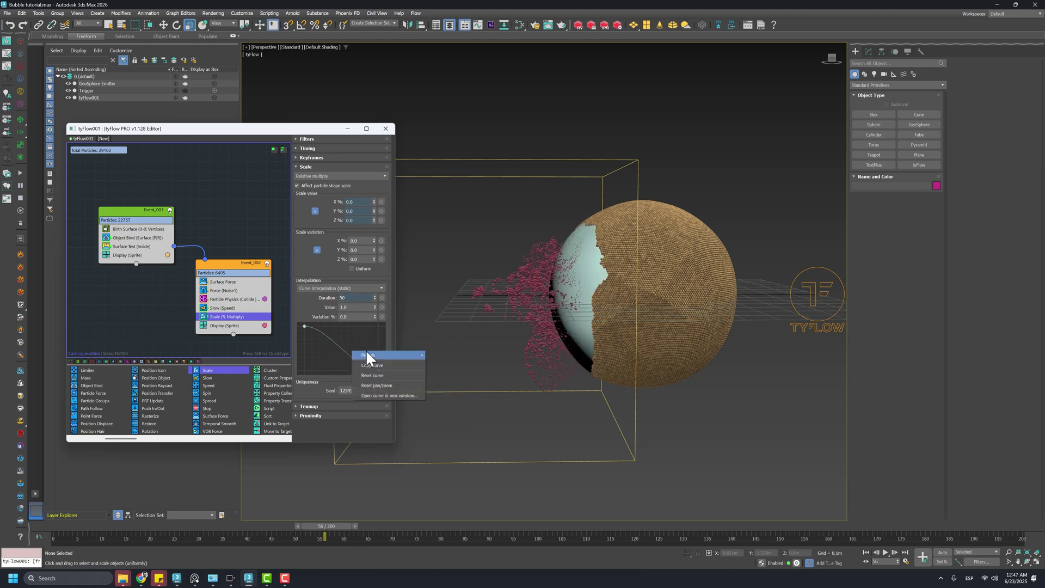
pyautogui.moveTo(380, 358)
pyautogui.click(446, 362)
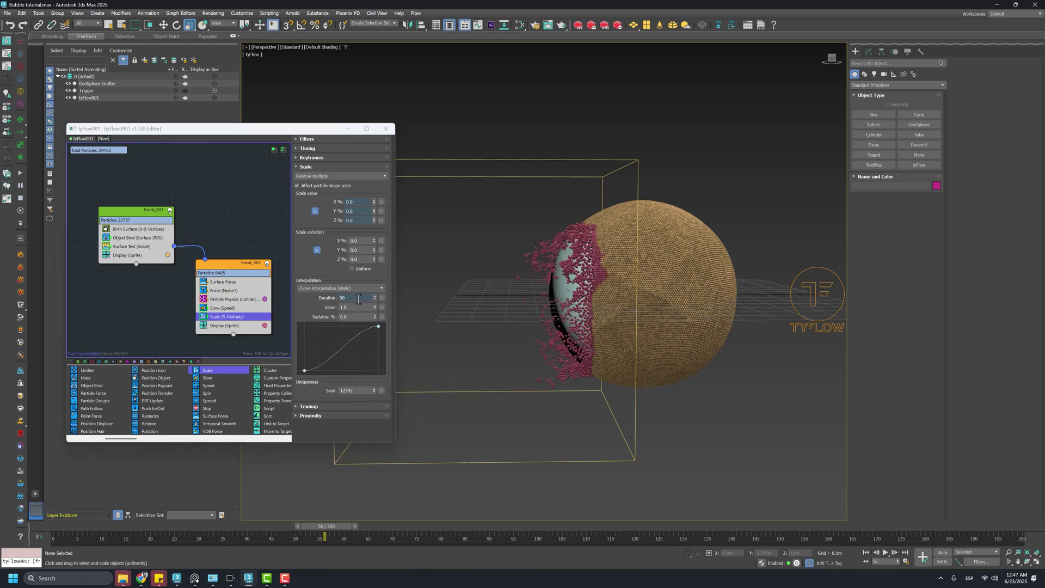
pyautogui.moveTo(357, 298); pyautogui.dragTo(320, 303)
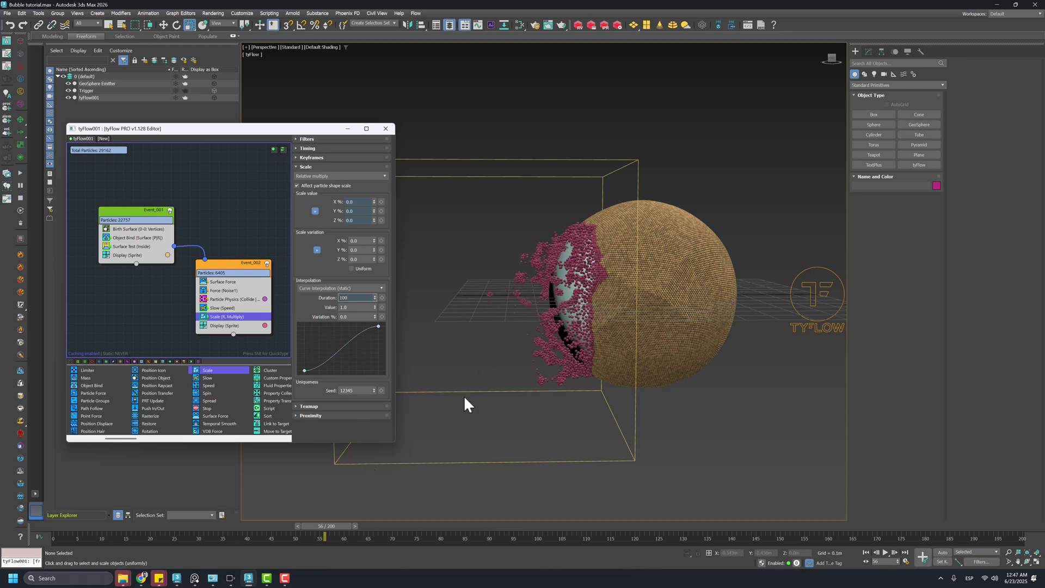
pyautogui.moveTo(314, 533); pyautogui.dragTo(528, 536)
# - Hide the GeoSphere Emitter, close the tyFlow editor and deselect the Trigger
pyautogui.press('r')
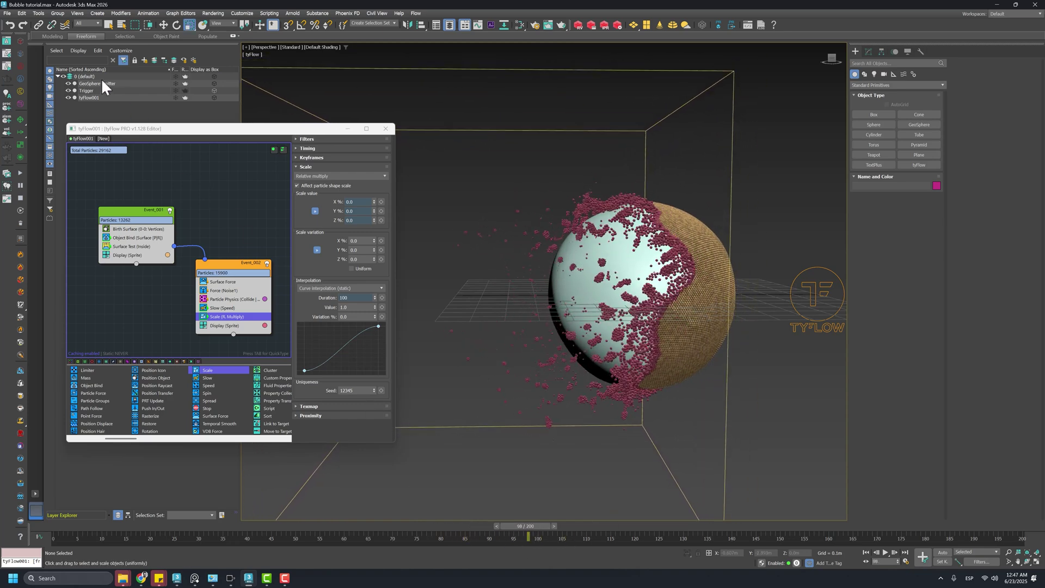
pyautogui.click(68, 83)
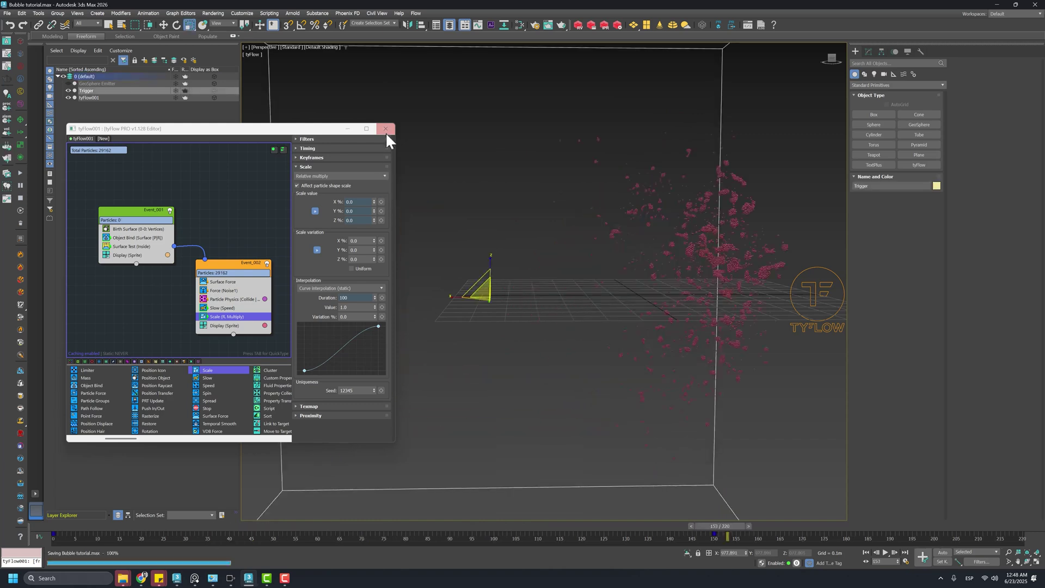
pyautogui.click(385, 129)
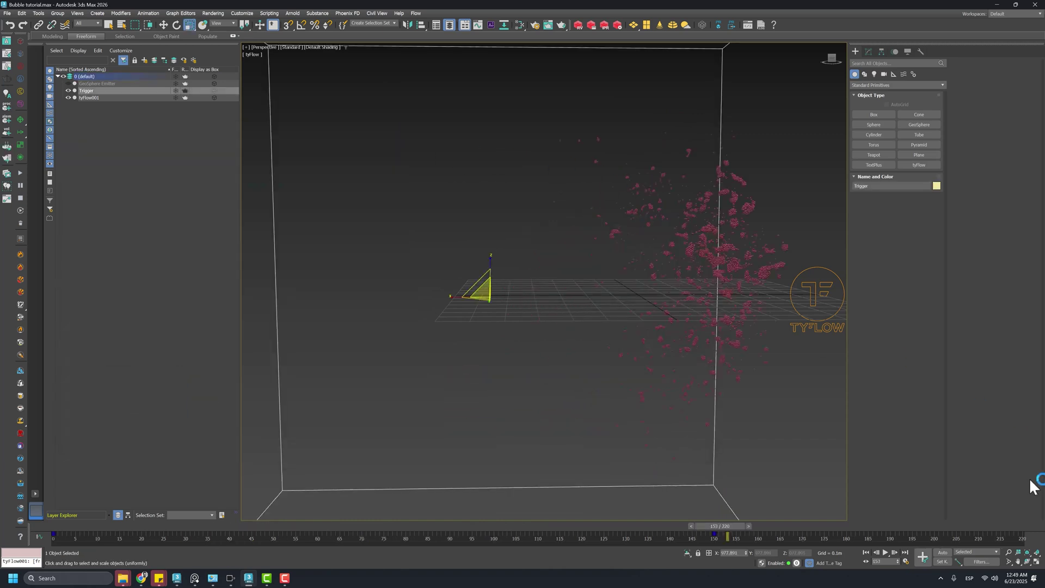
pyautogui.click(1037, 561)
pyautogui.moveTo(733, 349); pyautogui.dragTo(637, 321, button='middle')
pyautogui.click(1037, 561)
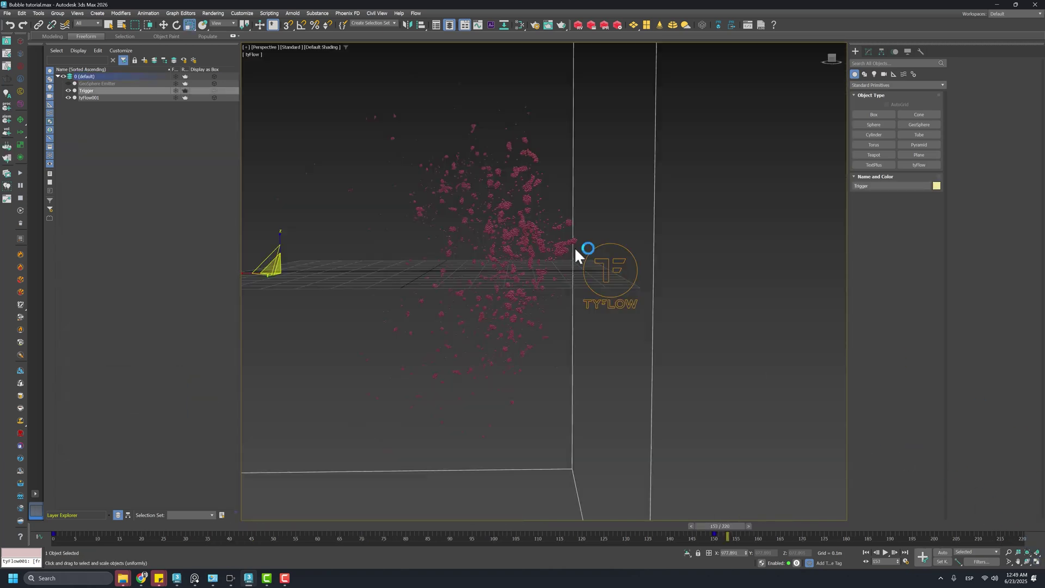
pyautogui.click(164, 25)
pyautogui.keyDown('alt'); pyautogui.moveTo(490, 185); pyautogui.dragTo(551, 234, button='middle'); pyautogui.keyUp('alt')
pyautogui.click(717, 231)
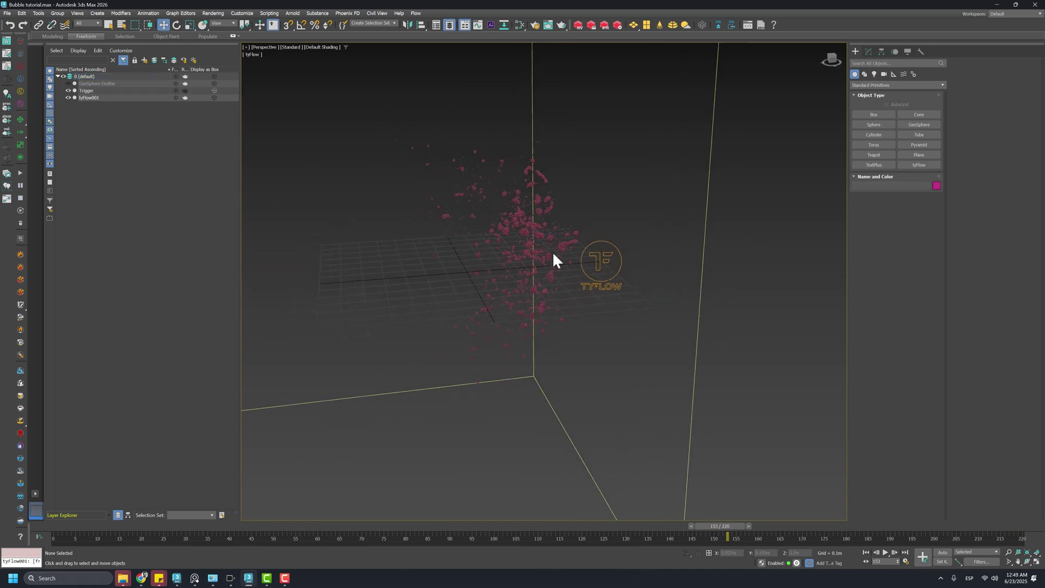
# - Create a tyMesher object beside the particle sphere
pyautogui.click(876, 85)
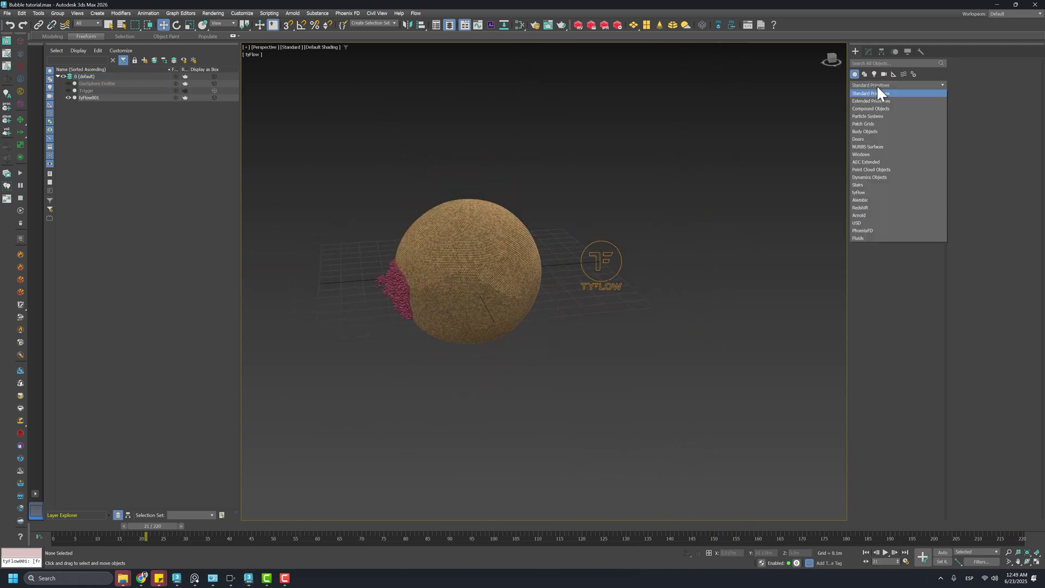
pyautogui.click(866, 192)
pyautogui.click(920, 115)
pyautogui.moveTo(656, 261); pyautogui.dragTo(667, 270)
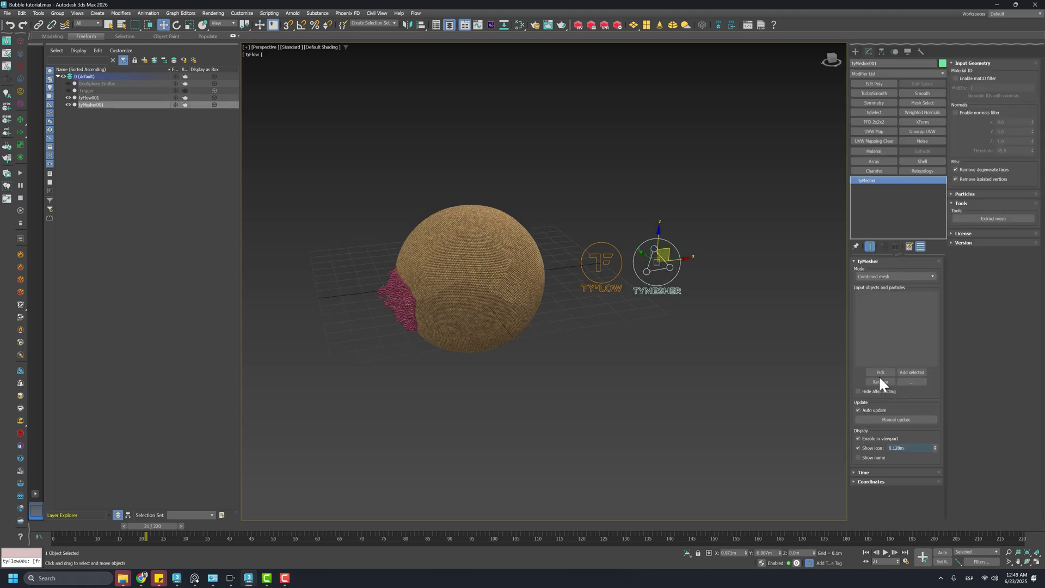
# - Pick tyFlow001 as the mesher's input and set Mode to Blob mesh
pyautogui.click(881, 371)
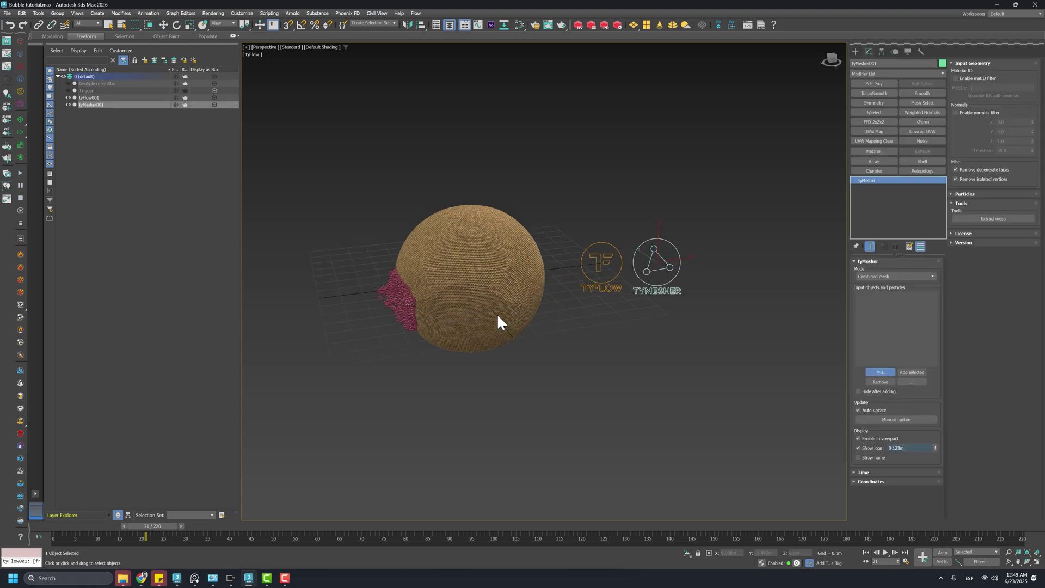
pyautogui.click(609, 284)
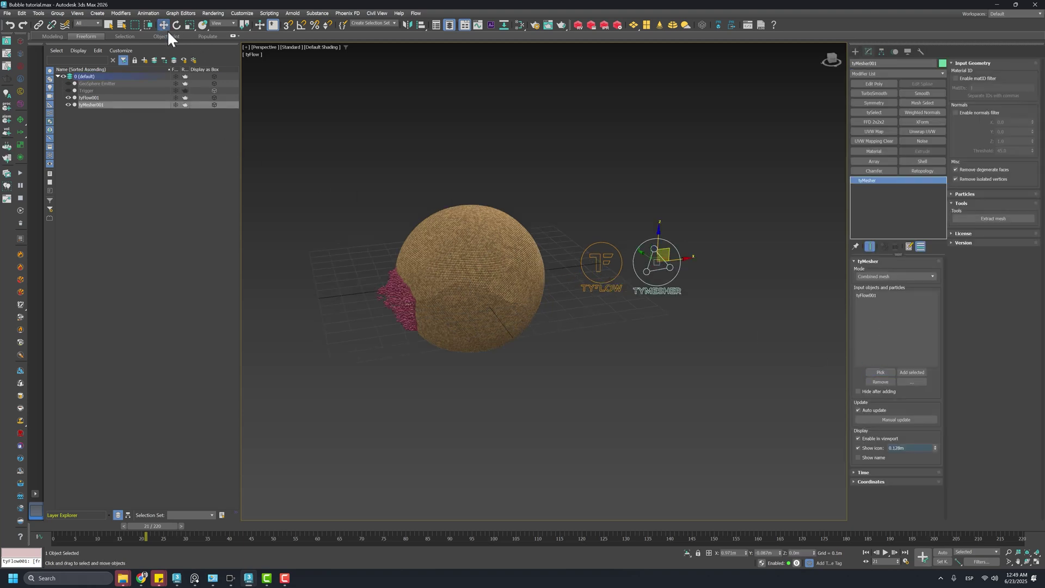
pyautogui.scroll(3, 378, 271)
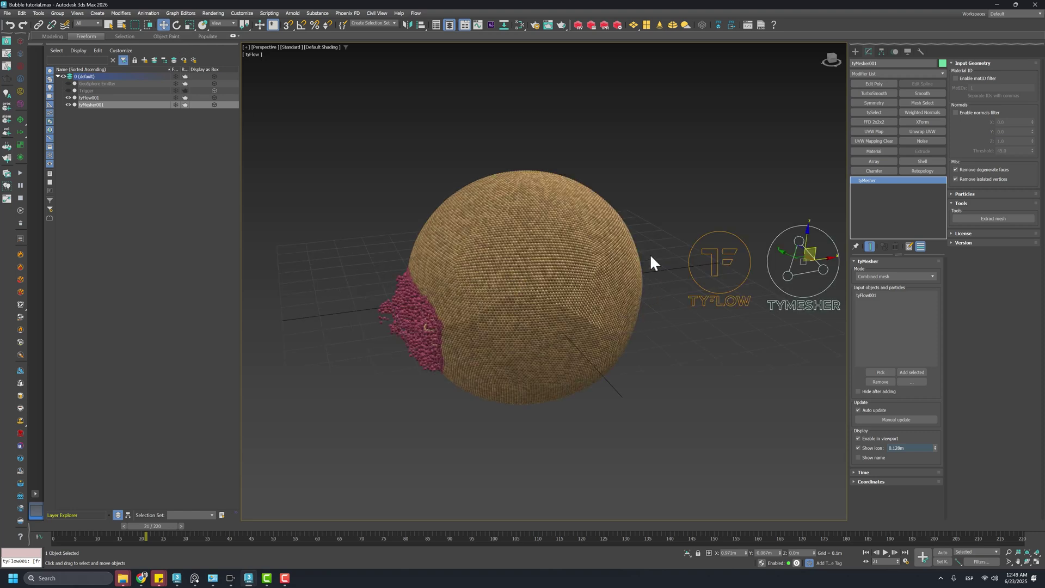
pyautogui.click(860, 275)
pyautogui.click(872, 284)
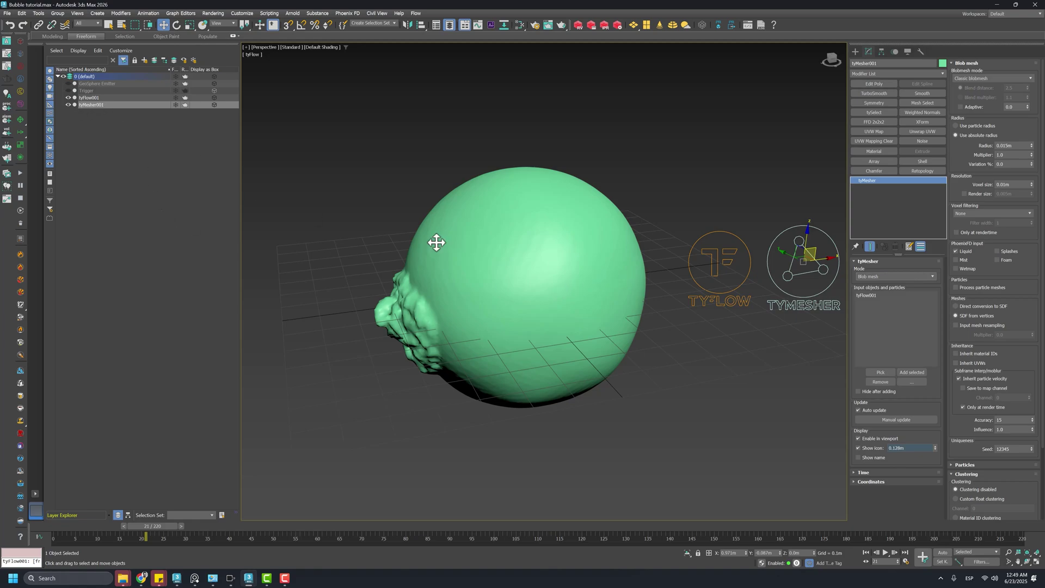
# - Inspect the blob mesh in the front wireframe view at frame 46
pyautogui.press('f')
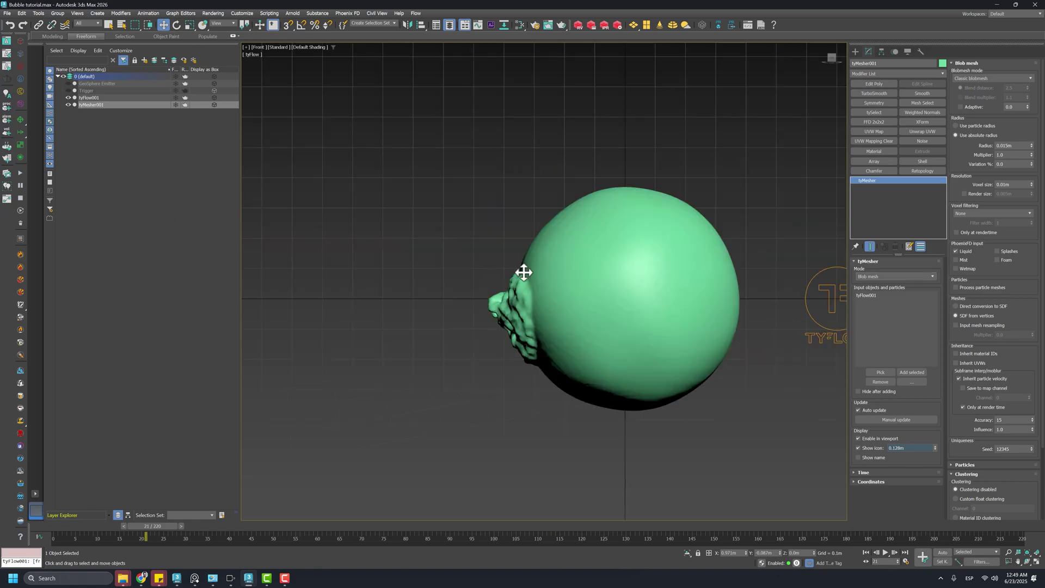
pyautogui.press('F3')
pyautogui.scroll(8, 523, 272)
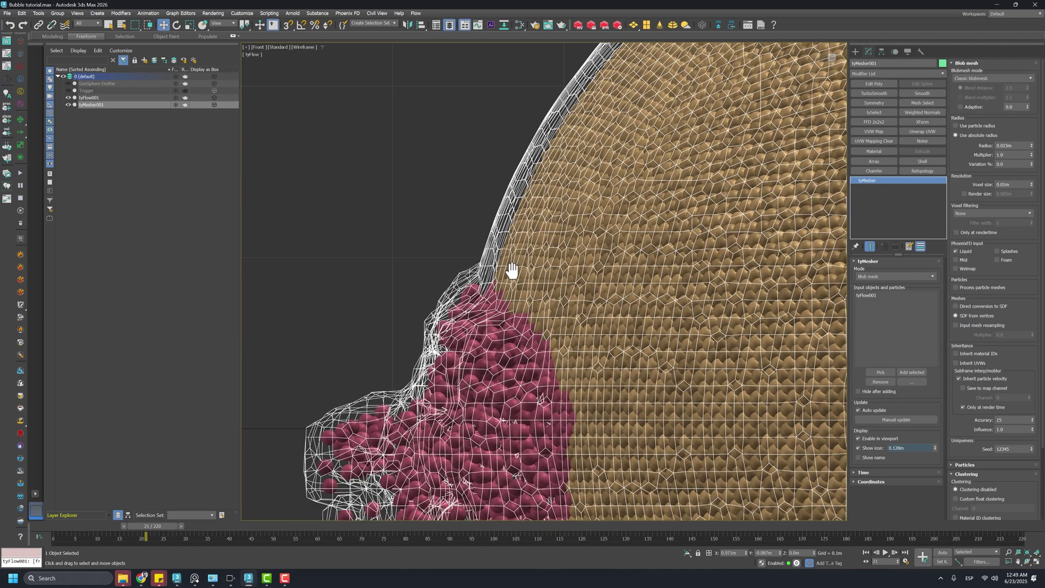
pyautogui.scroll(-6, 502, 265)
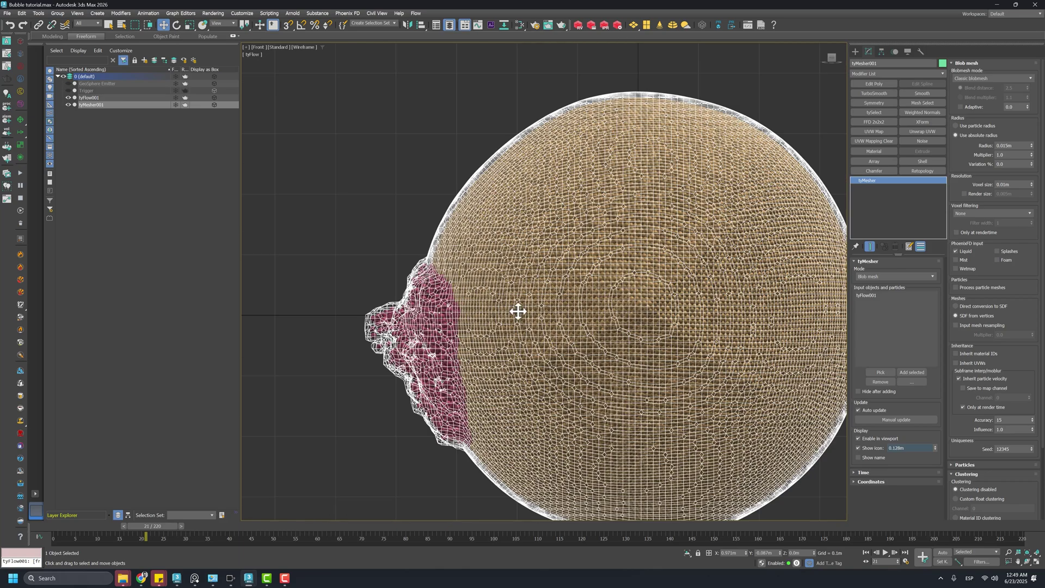
pyautogui.moveTo(507, 305); pyautogui.dragTo(462, 276, button='middle')
pyautogui.moveTo(146, 529); pyautogui.dragTo(268, 526)
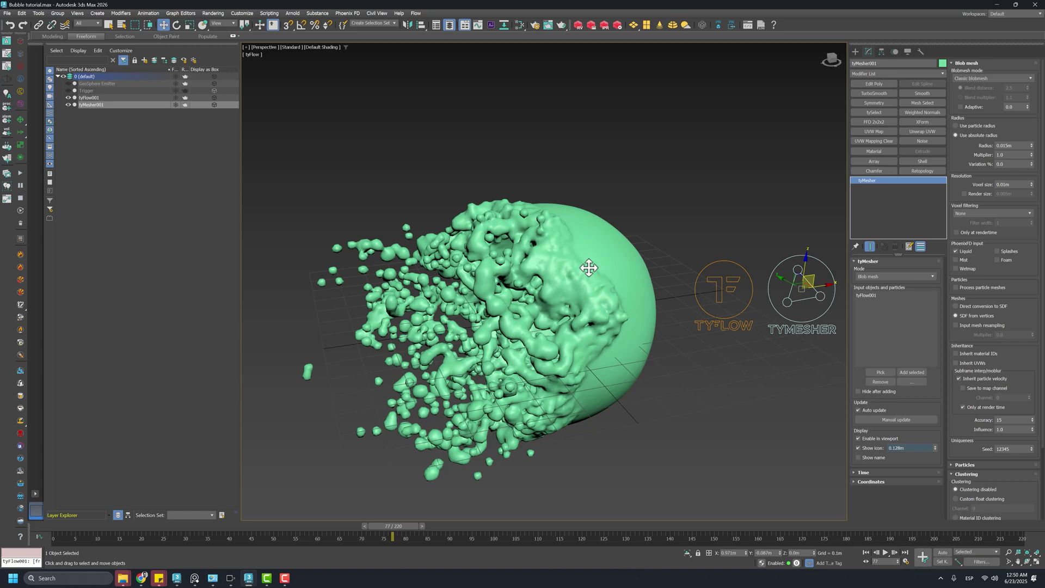
pyautogui.press('F3')
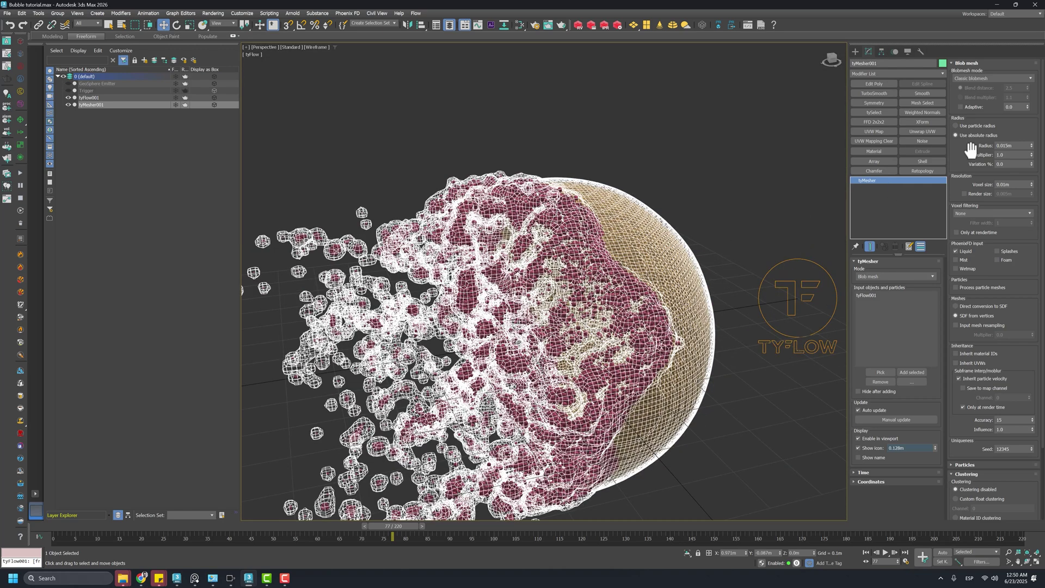
# - Enable Use particle radius, set Blobmesh mode to Zhu-Bridson, and hide tyFlow001
pyautogui.click(976, 127)
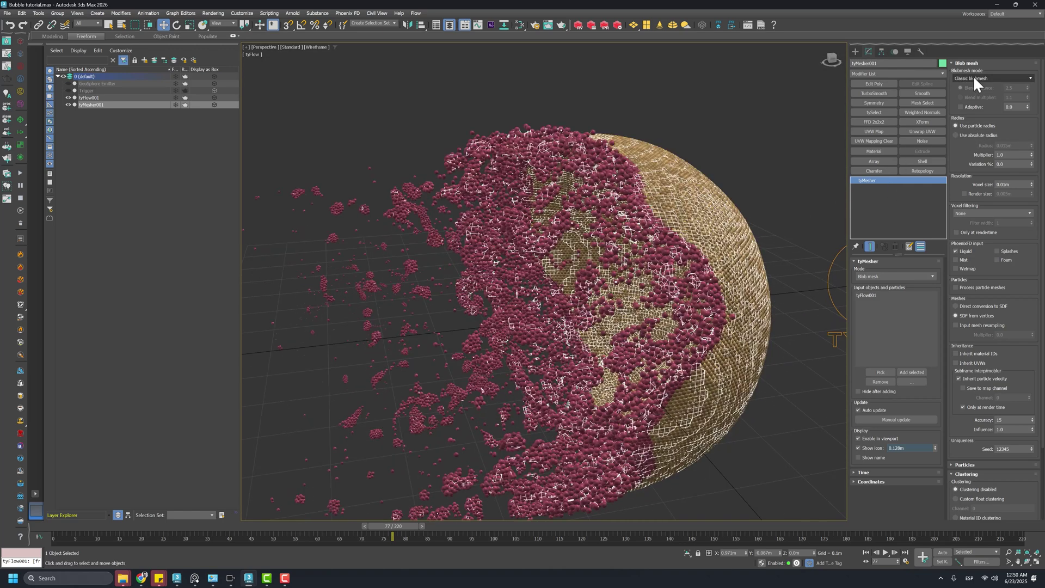
pyautogui.click(974, 76)
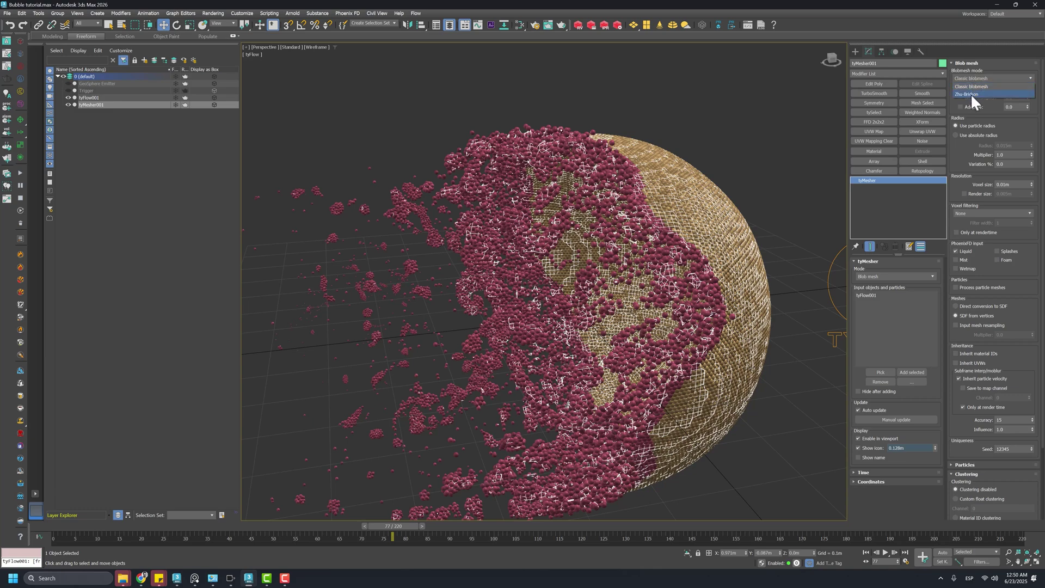
pyautogui.click(972, 94)
pyautogui.moveTo(609, 270); pyautogui.dragTo(562, 245, button='middle')
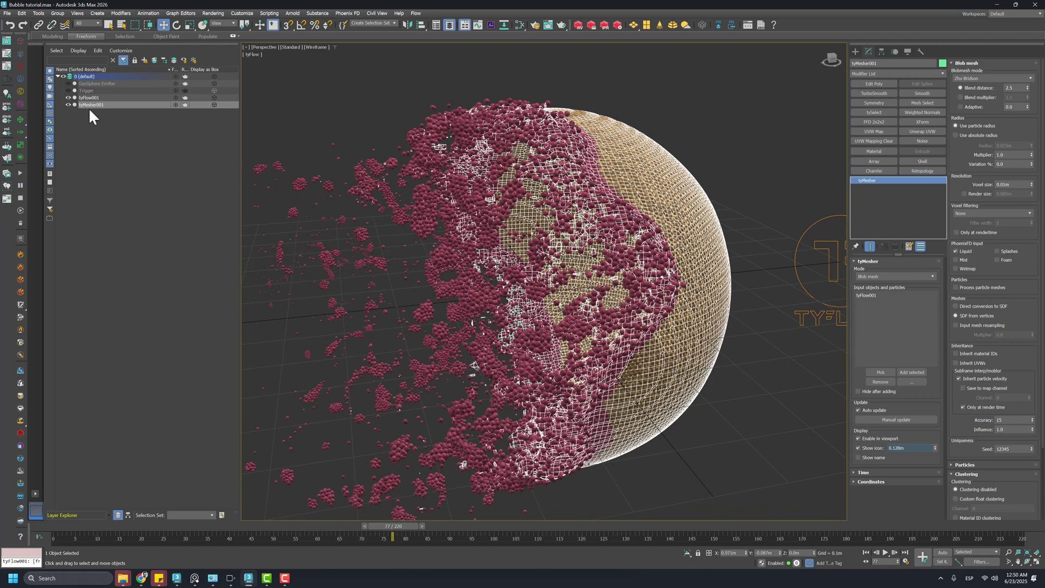
pyautogui.click(68, 97)
# - Reduce the tyMesher voxel size to 0.005m then 0.002m, and jump to frame 114
pyautogui.press('F3')
pyautogui.scroll(-3, 525, 200)
pyautogui.moveTo(524, 202)
pyautogui.mouseDown(button='middle')
pyautogui.moveTo(566, 208)
pyautogui.moveTo(551, 209)
pyautogui.mouseUp(button='middle')
pyautogui.scroll(3, 551, 209)
pyautogui.moveTo(672, 199); pyautogui.dragTo(609, 199, button='middle')
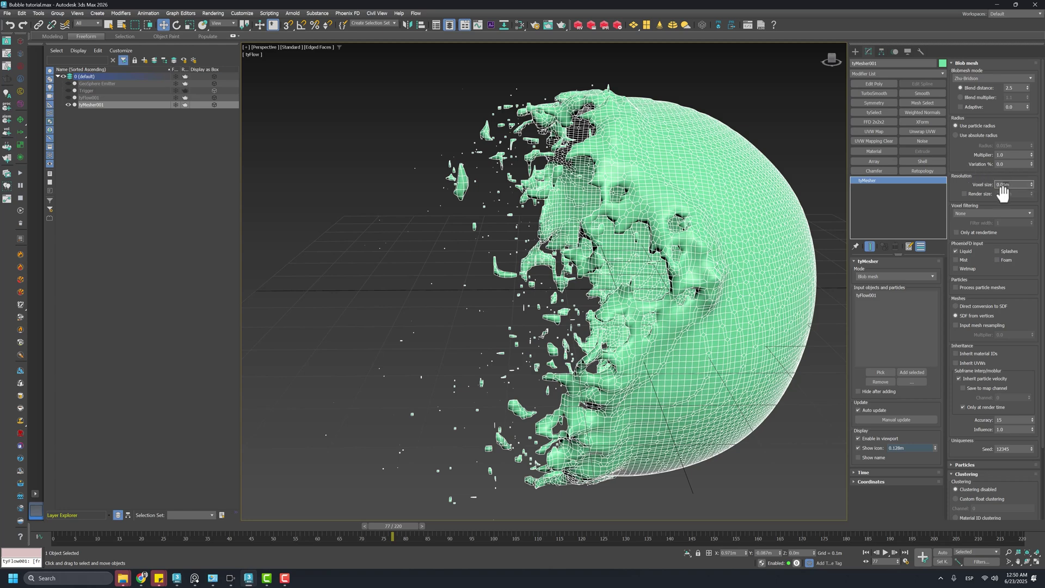
pyautogui.press('Return')
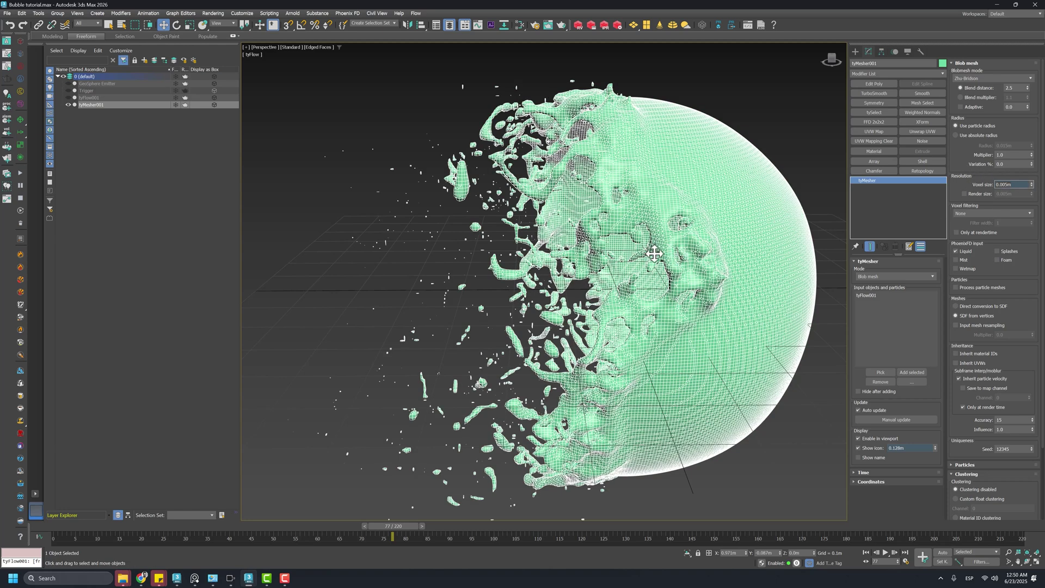
pyautogui.press('F4')
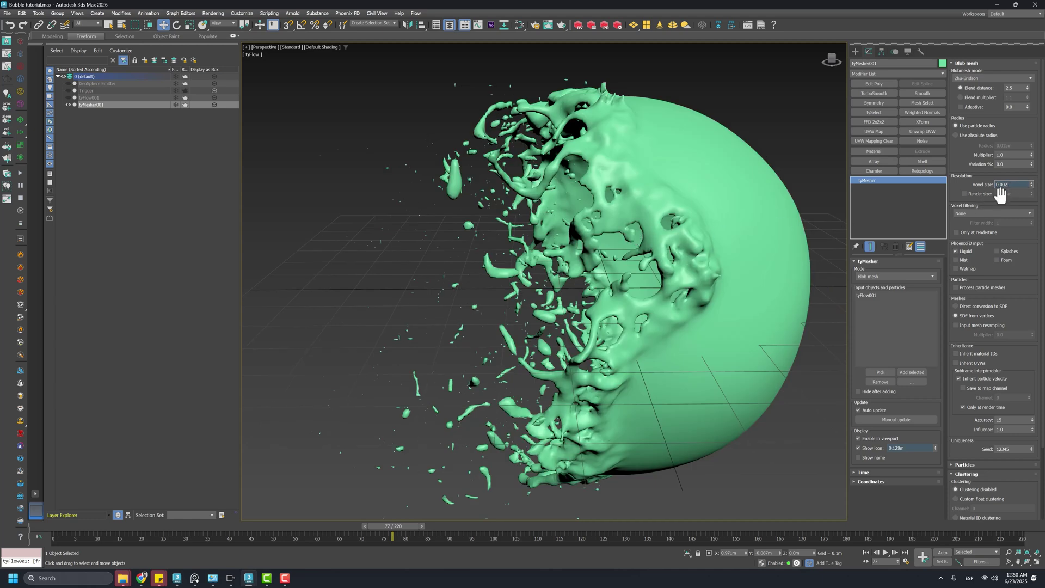
pyautogui.press('Return')
pyautogui.click(568, 526)
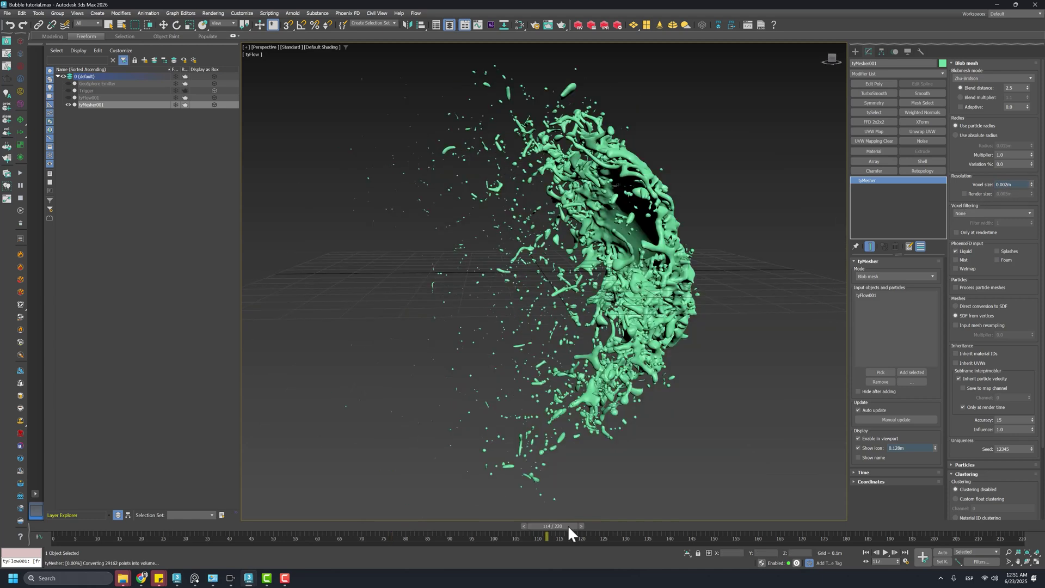
pyautogui.moveTo(567, 525); pyautogui.dragTo(436, 512)
pyautogui.moveTo(593, 351); pyautogui.dragTo(561, 303, button='middle')
pyautogui.moveTo(426, 524)
pyautogui.mouseDown()
pyautogui.moveTo(386, 522)
pyautogui.moveTo(437, 515)
pyautogui.mouseUp()
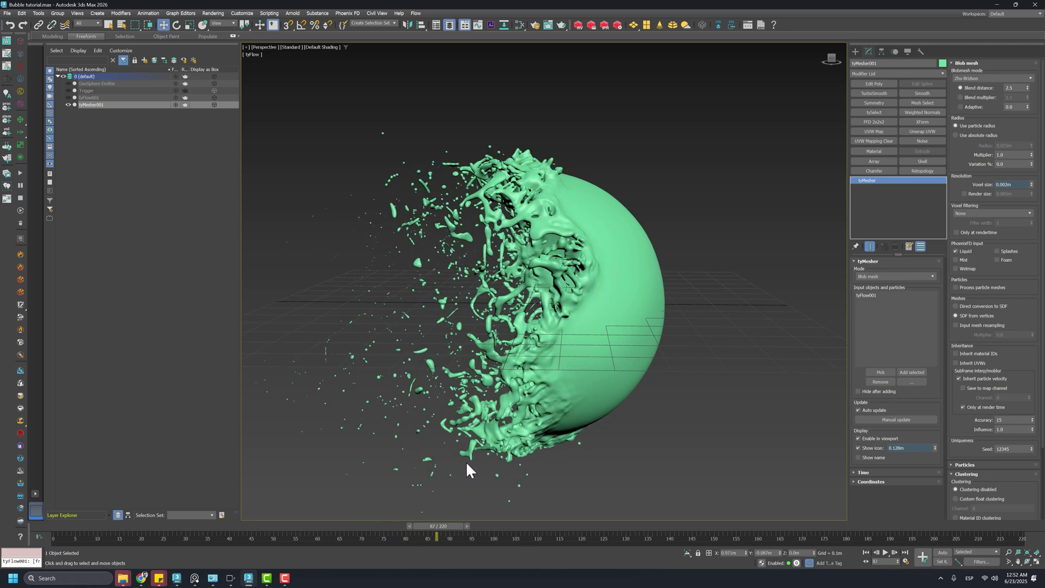
pyautogui.moveTo(535, 374)
pyautogui.keyDown('alt'); pyautogui.mouseDown(button='middle')
pyautogui.moveTo(543, 366)
pyautogui.moveTo(532, 364)
pyautogui.moveTo(574, 361)
pyautogui.moveTo(535, 357)
pyautogui.mouseUp(button='middle'); pyautogui.keyUp('alt')
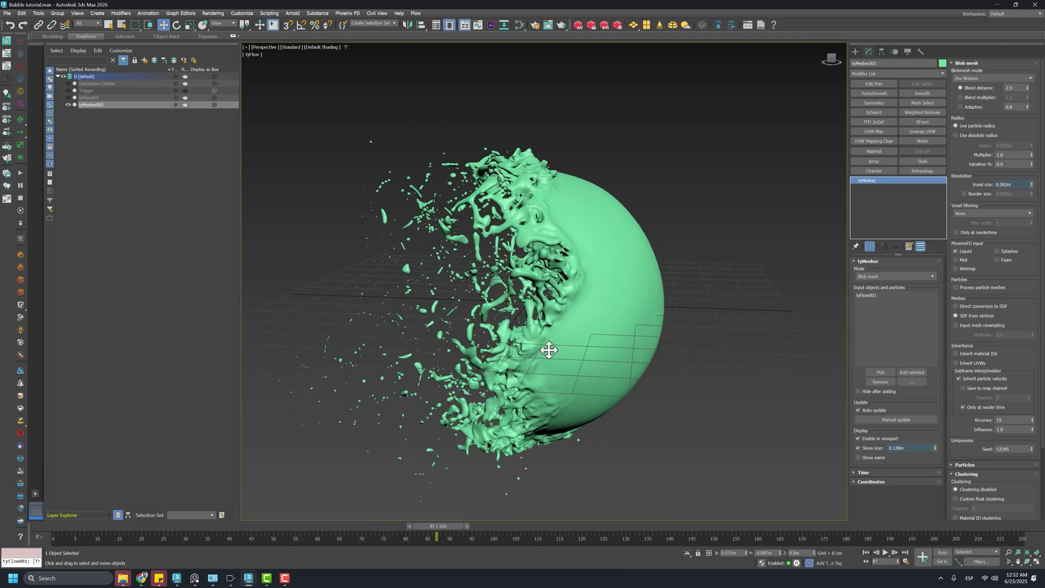
pyautogui.keyDown('alt'); pyautogui.moveTo(557, 300); pyautogui.dragTo(504, 398, button='middle'); pyautogui.keyUp('alt')
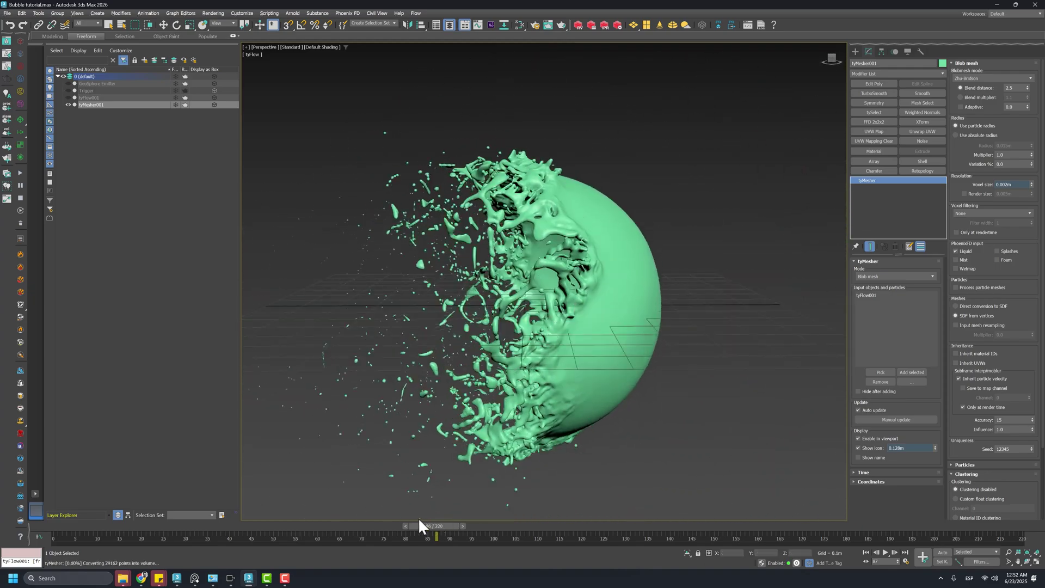